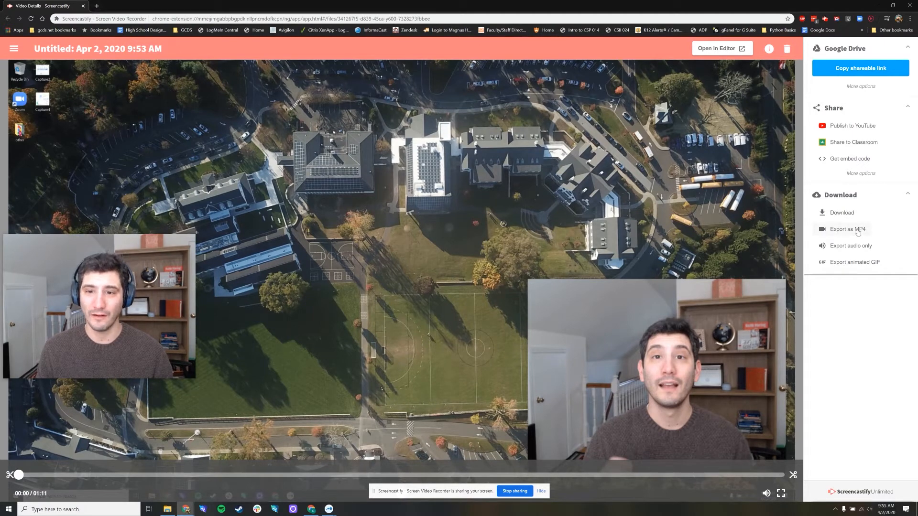
Export the Untitled: Apr 2, 2020 9:53 AM recording as an MP4 without converting to a fixed frame rate.
{"action": "left_click", "coordinate": [858, 230]}
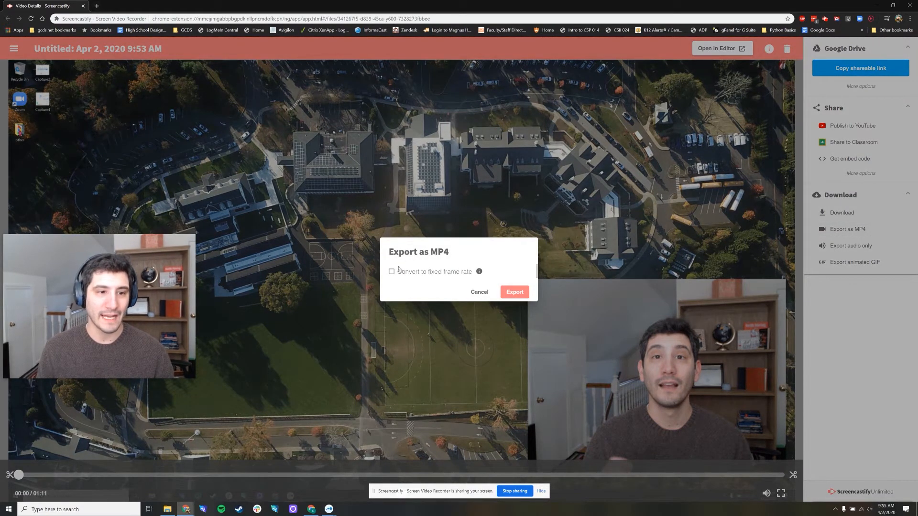
{"action": "left_click", "coordinate": [515, 293]}
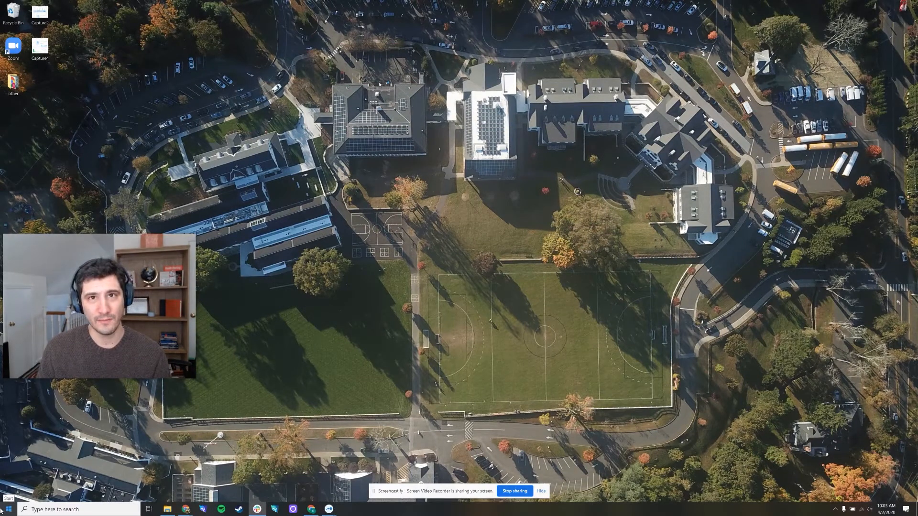
Move the webcam preview to the opposite side of the desktop and hide the Screencastify sharing notice.
{"action": "mouse_move", "coordinate": [69, 282]}
{"action": "left_click_drag", "start_coordinate": [69, 282], "coordinate": [793, 304]}
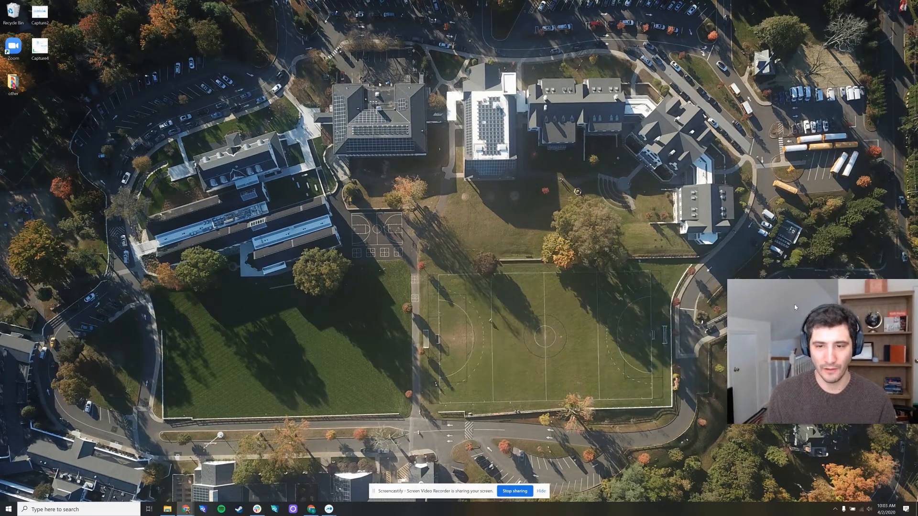
{"action": "left_click", "coordinate": [541, 491]}
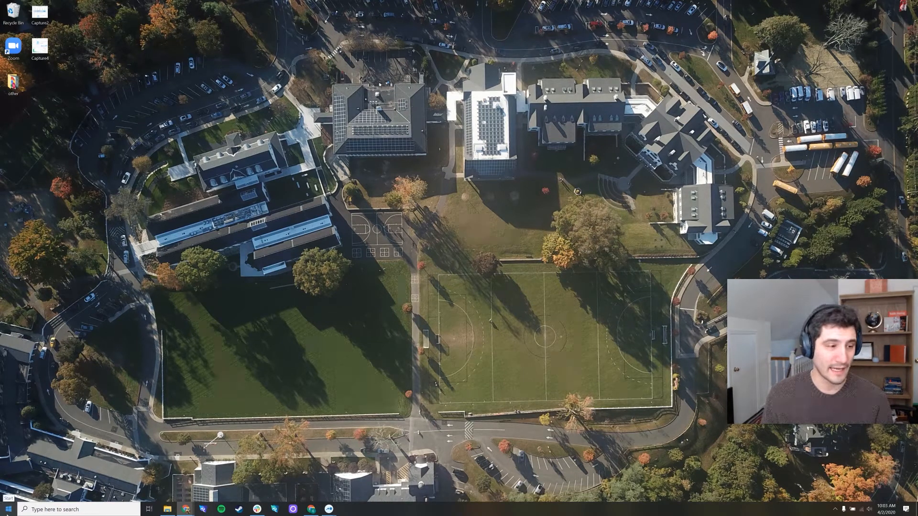
Search Windows for "creative" and launch the Adobe Creative Cloud app.
{"action": "left_click", "coordinate": [49, 509]}
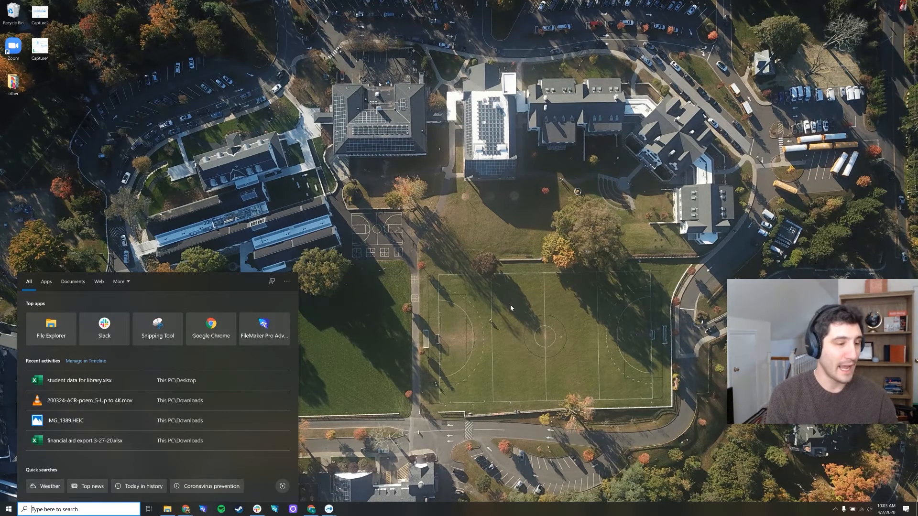
{"action": "type", "text": "creative"}
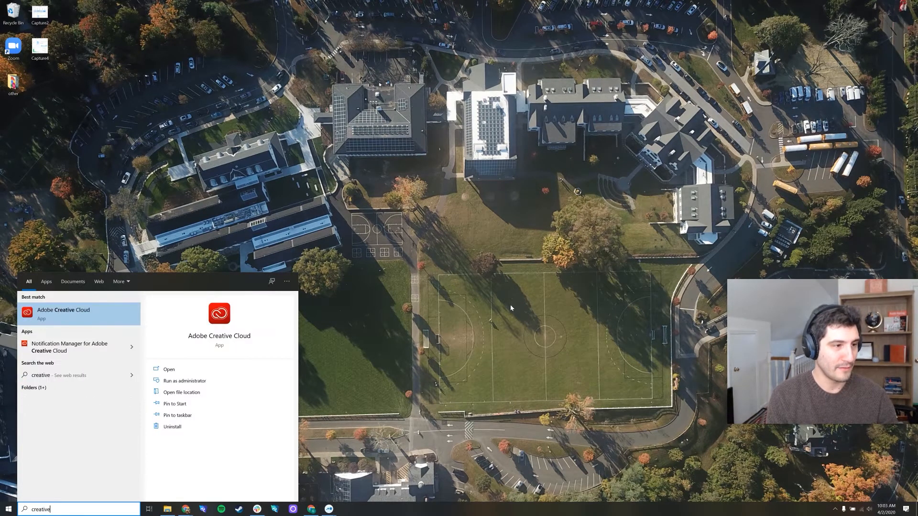
{"action": "left_click", "coordinate": [66, 312]}
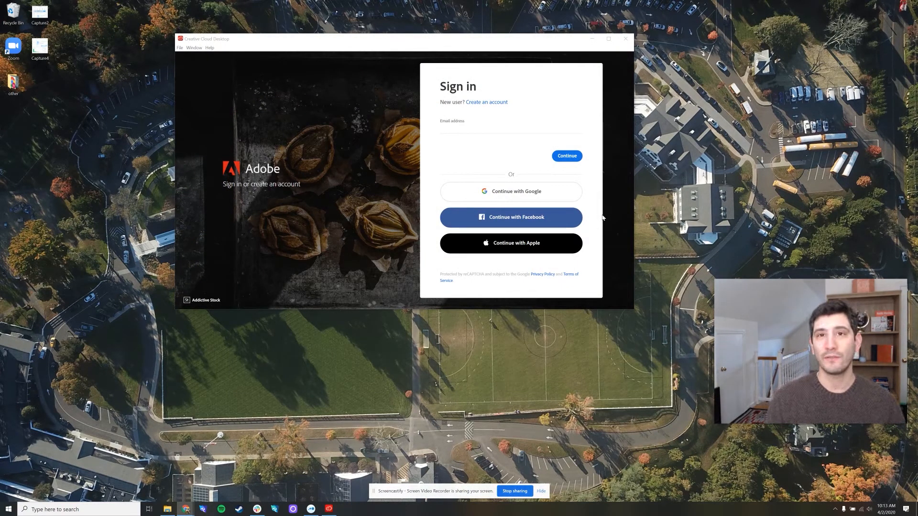
Sign in to Creative Cloud through Google with the first listed account and minimize the browser window.
{"action": "left_click", "coordinate": [324, 33]}
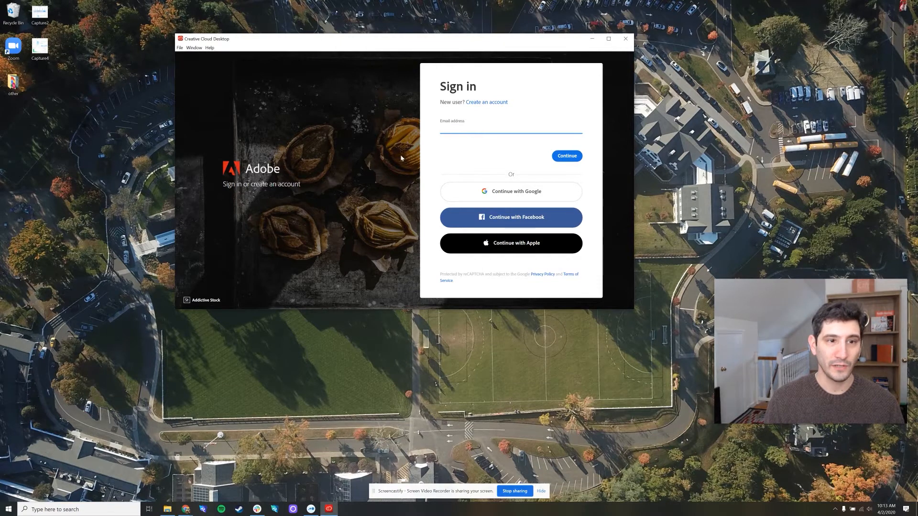
{"action": "left_click", "coordinate": [509, 197]}
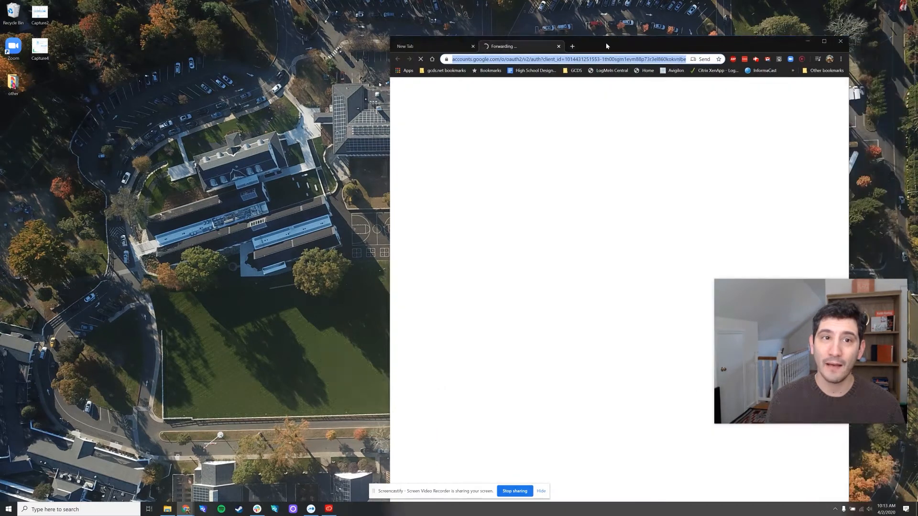
{"action": "left_click_drag", "start_coordinate": [607, 42], "coordinate": [474, 22]}
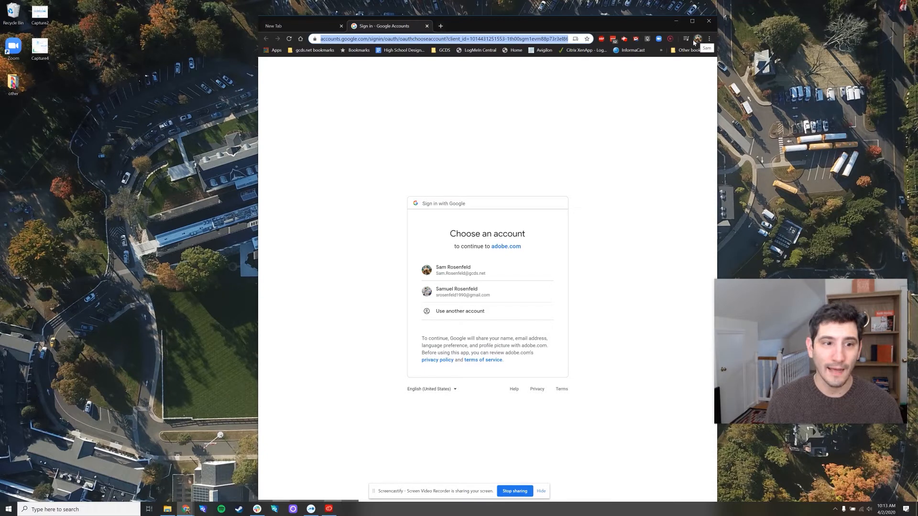
{"action": "left_click", "coordinate": [460, 275]}
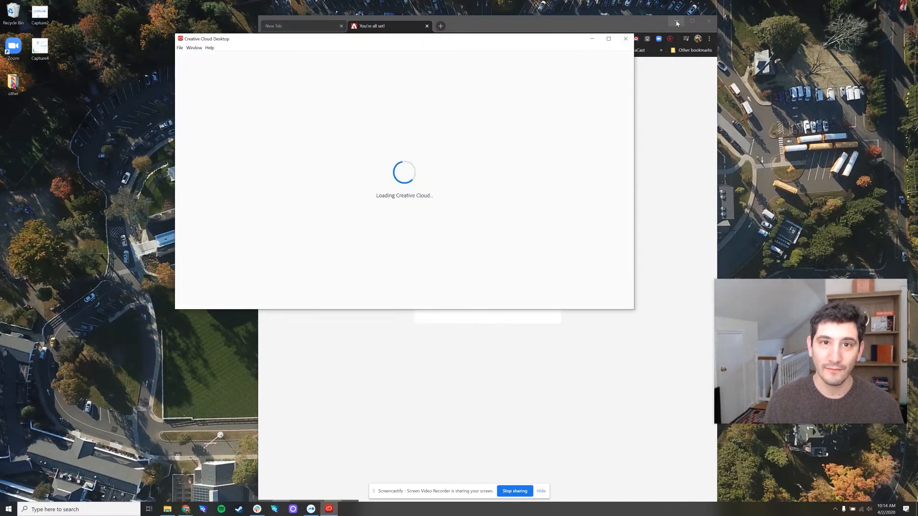
{"action": "left_click", "coordinate": [675, 21]}
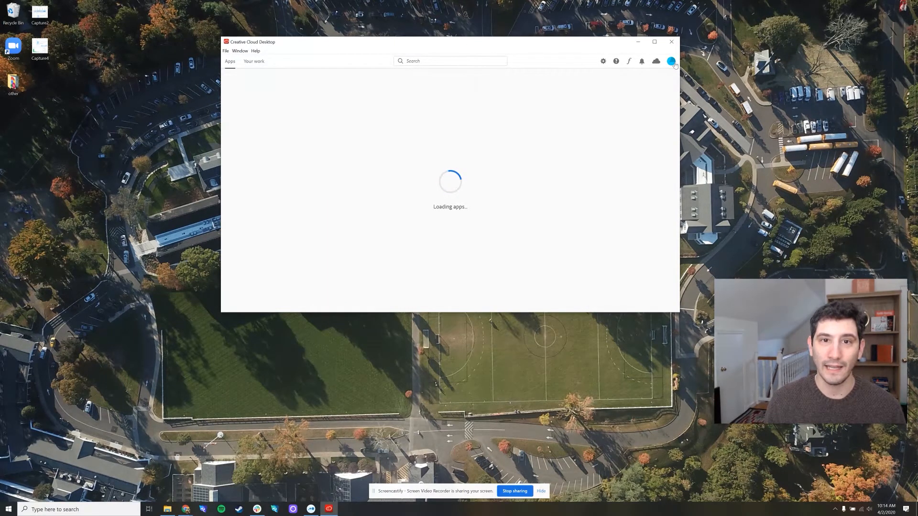
Look through the installed desktop apps to locate Premiere Rush.
{"action": "left_click", "coordinate": [671, 62]}
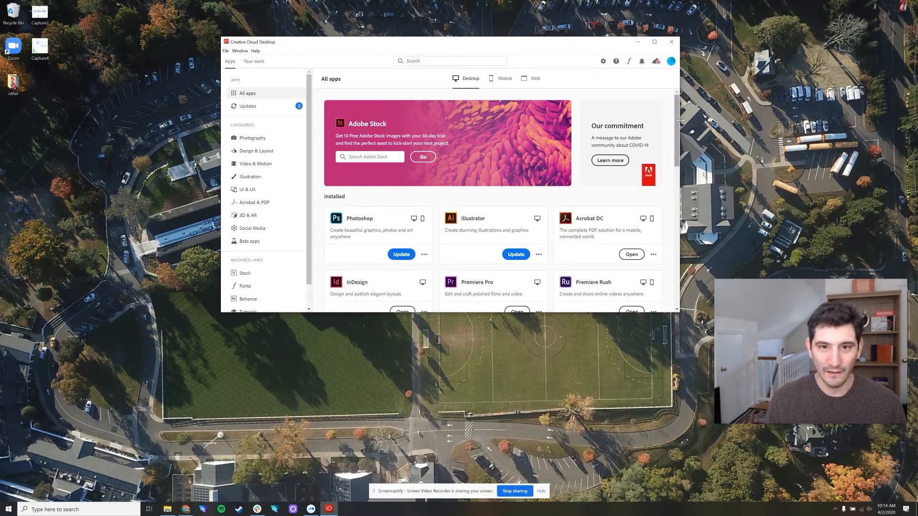
{"action": "scroll", "coordinate": [674, 125], "scroll_direction": "down", "scroll_amount": 1}
{"action": "left_click_drag", "start_coordinate": [673, 124], "coordinate": [695, 145]}
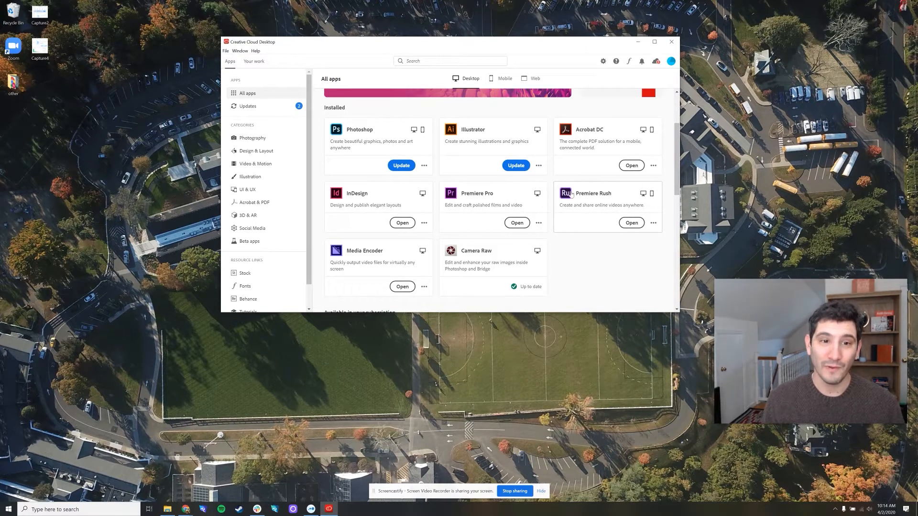
Search Creative Cloud for "rush" and open the details page of Premiere Rush (desktop).
{"action": "left_click", "coordinate": [433, 62]}
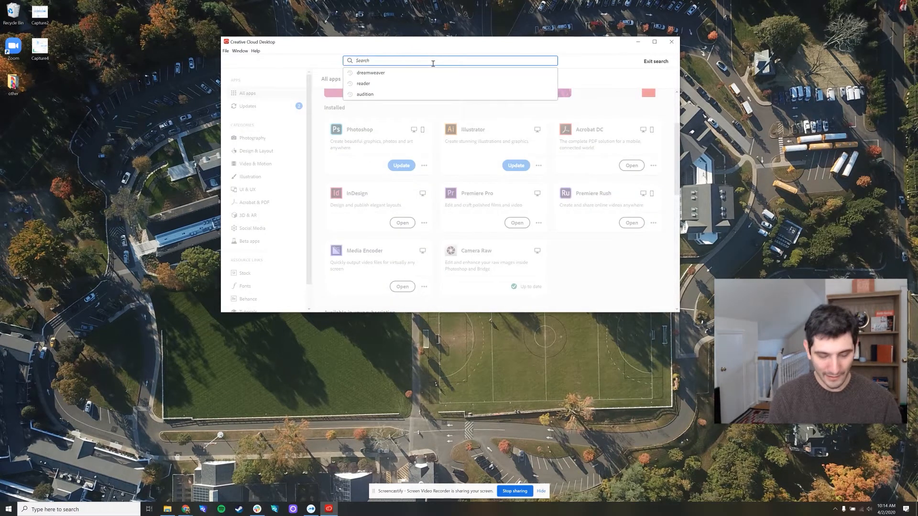
{"action": "type", "text": "rush"}
{"action": "key", "text": "Return"}
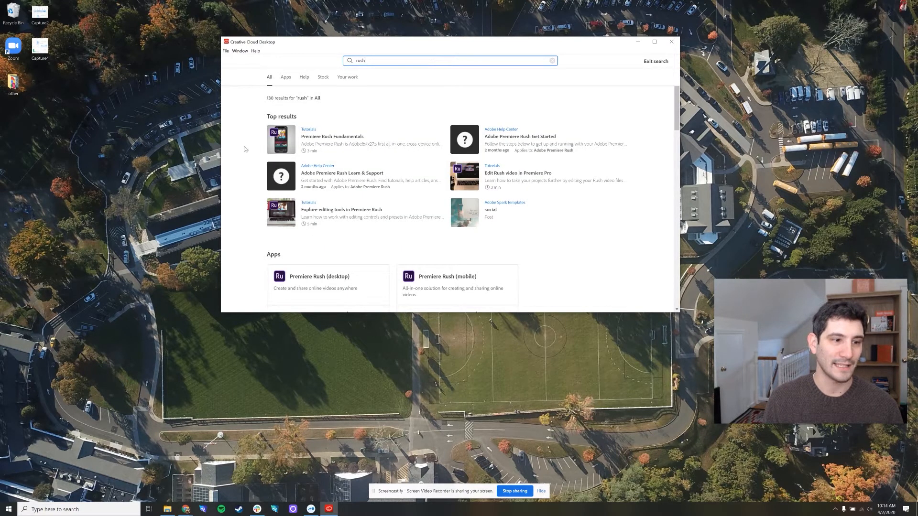
{"action": "scroll", "coordinate": [249, 216], "scroll_direction": "down", "scroll_amount": 1}
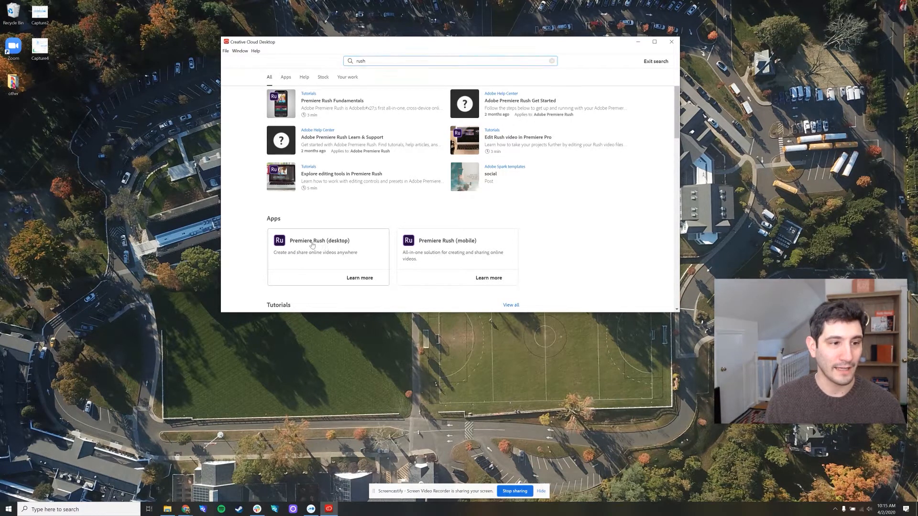
{"action": "left_click", "coordinate": [319, 246]}
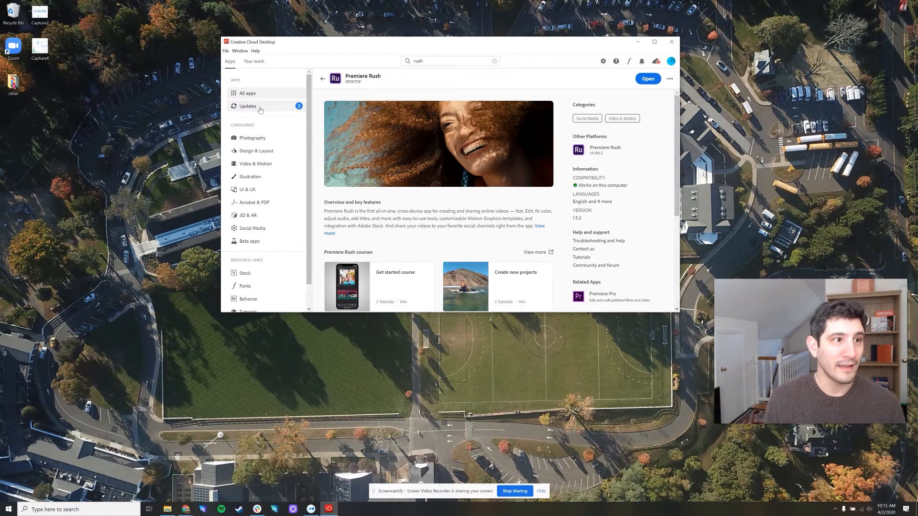
Start the available updates for Photoshop and Illustrator.
{"action": "left_click", "coordinate": [259, 110]}
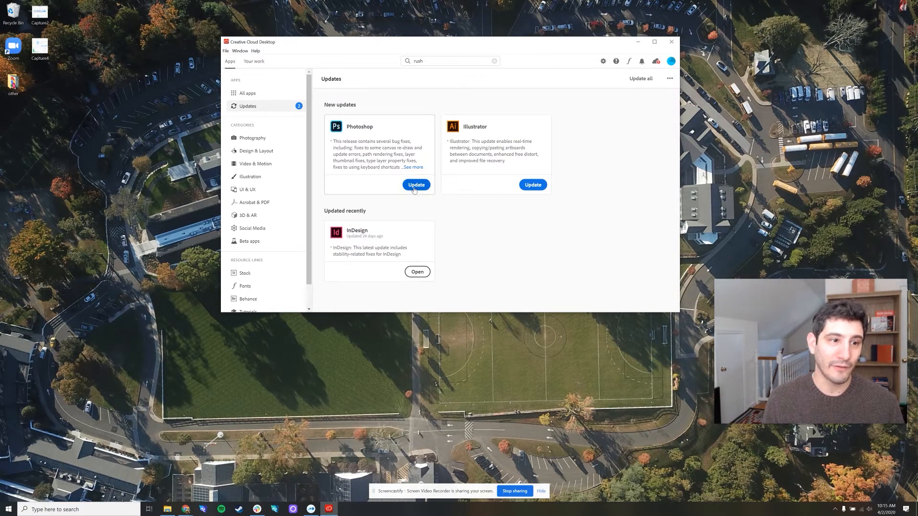
{"action": "left_click", "coordinate": [415, 186]}
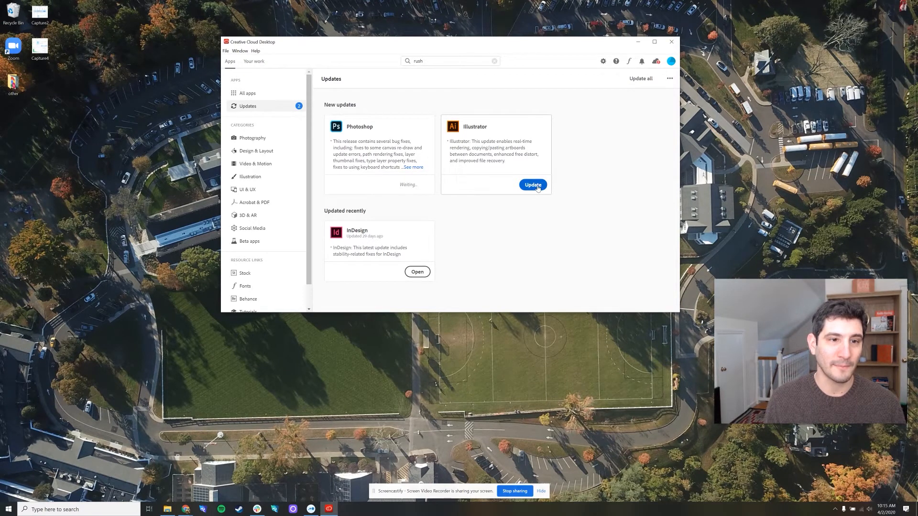
{"action": "left_click", "coordinate": [534, 185]}
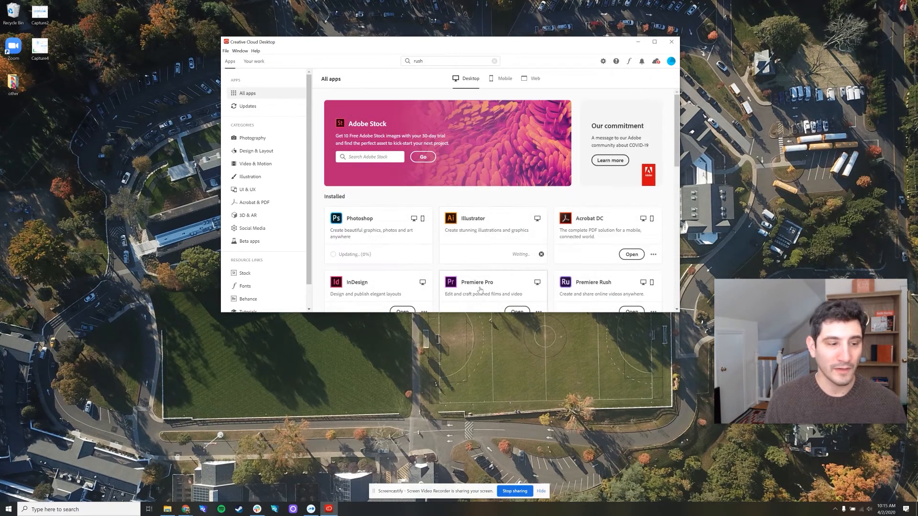
Minimize Creative Cloud, search Windows for "rush" and launch Adobe Premiere Rush 1.5.
{"action": "left_click", "coordinate": [79, 509]}
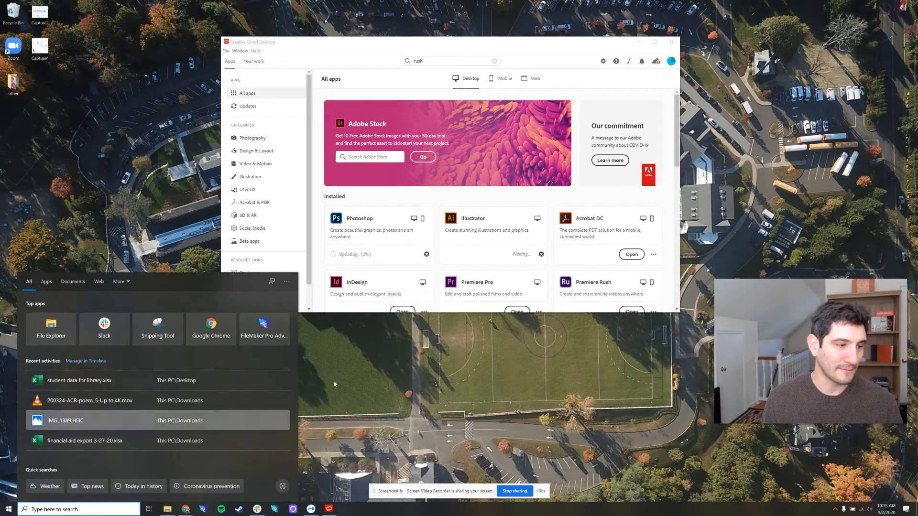
{"action": "left_click", "coordinate": [638, 42]}
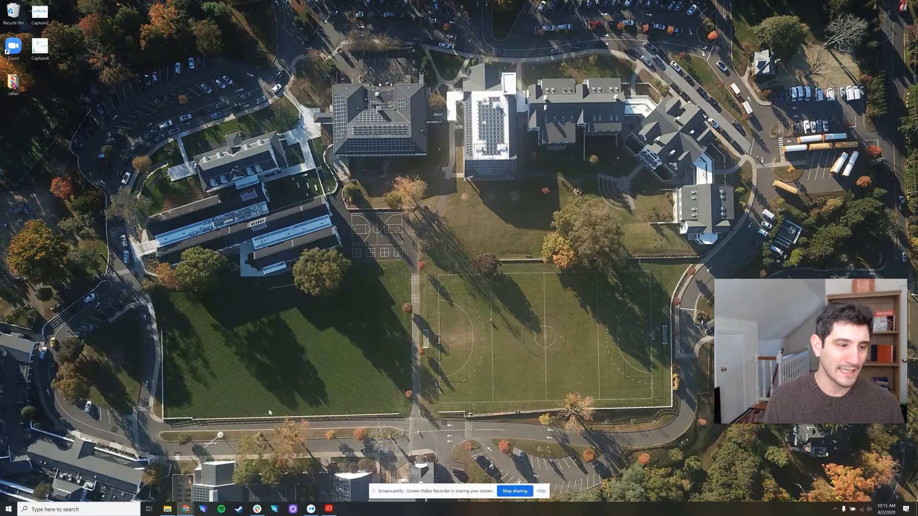
{"action": "left_click", "coordinate": [63, 510]}
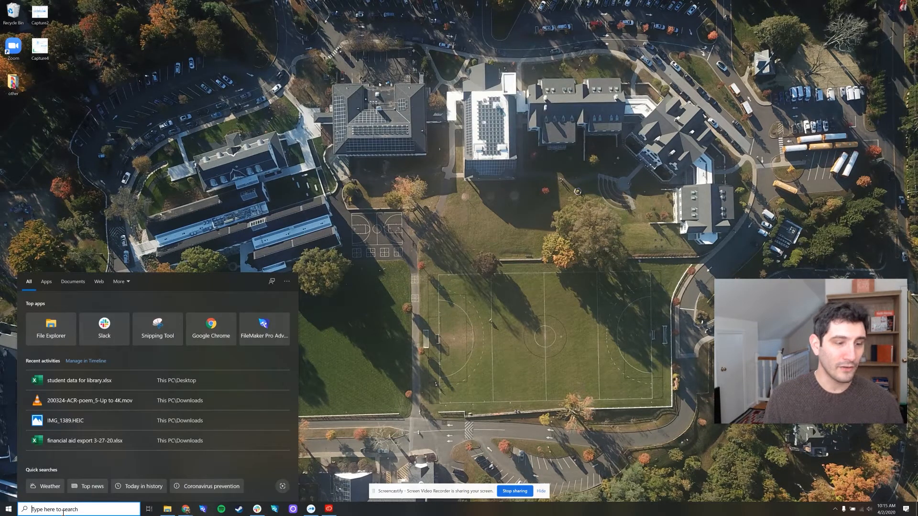
{"action": "type", "text": "rush"}
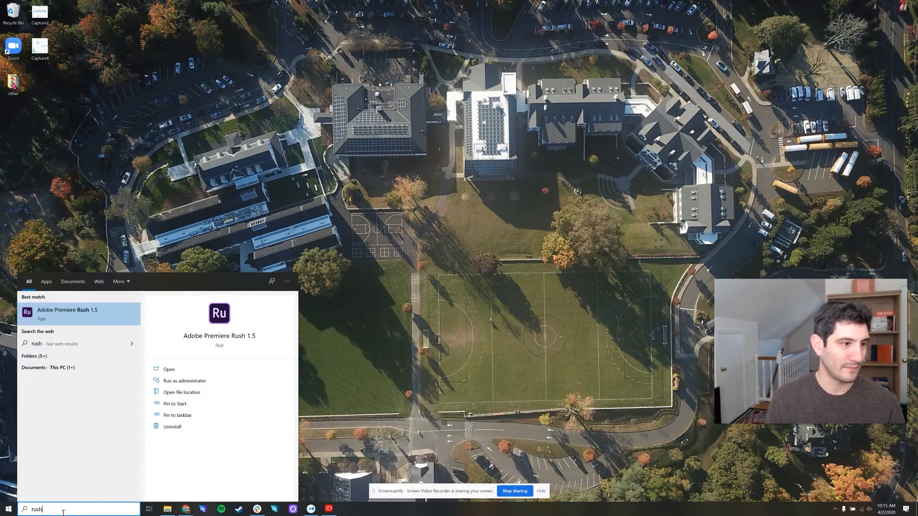
{"action": "left_click", "coordinate": [79, 312]}
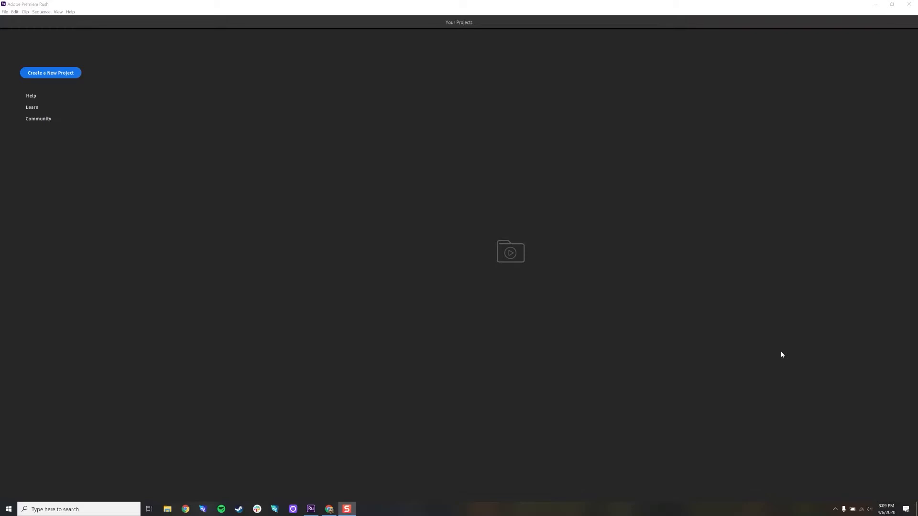
Begin a new Premiere Rush project and name it Rush Tutorial.
{"action": "left_click", "coordinate": [239, 217]}
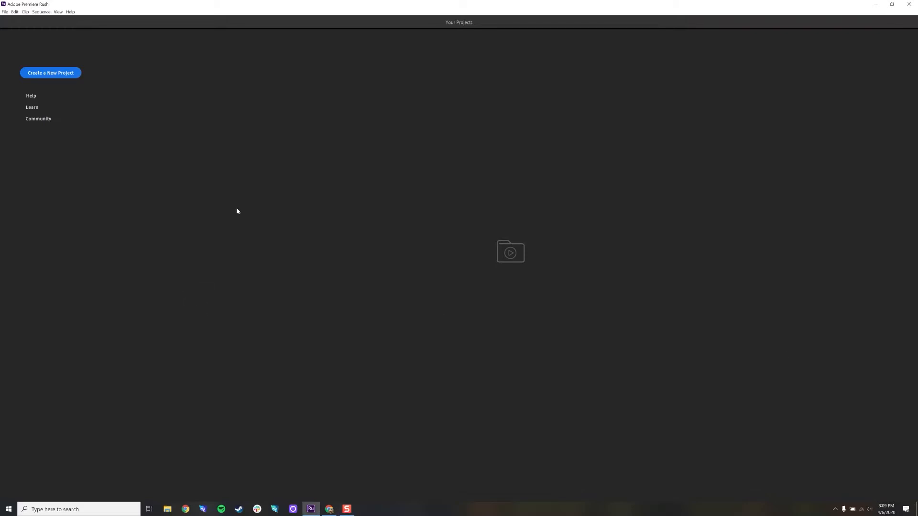
{"action": "left_click", "coordinate": [49, 75]}
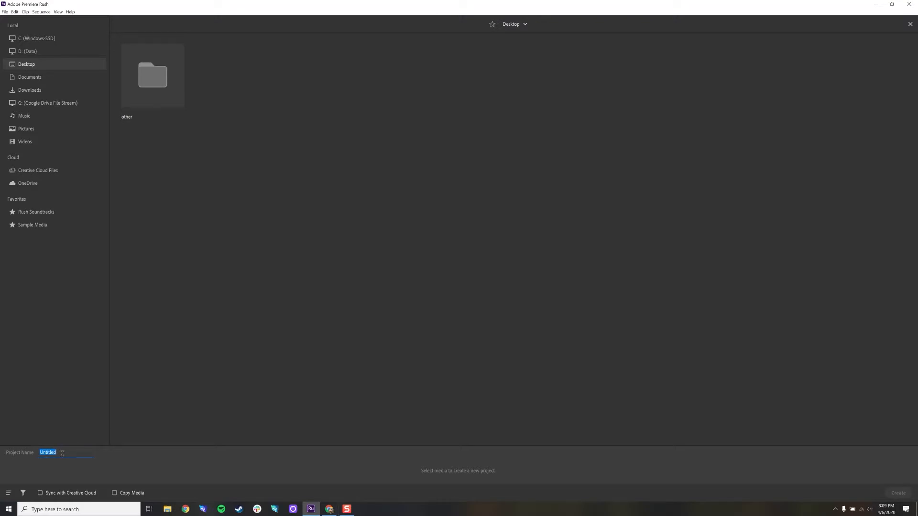
{"action": "type", "text": "Rush Tutorial"}
{"action": "left_click", "coordinate": [167, 317]}
From the Downloads folder, select the four Untitled Apr 2, 2020 recordings in the order 9_53, 9_56, 10_04, 10_15.
{"action": "left_click", "coordinate": [34, 93]}
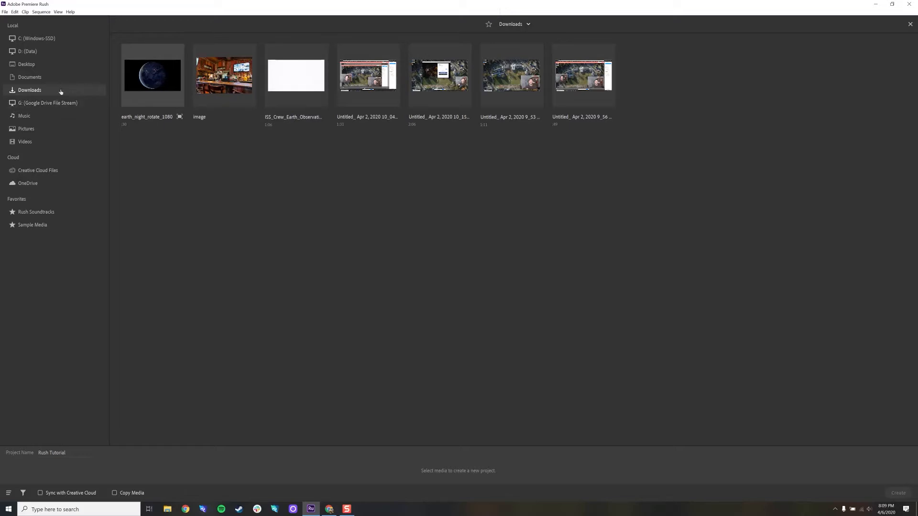
{"action": "left_click", "coordinate": [29, 39]}
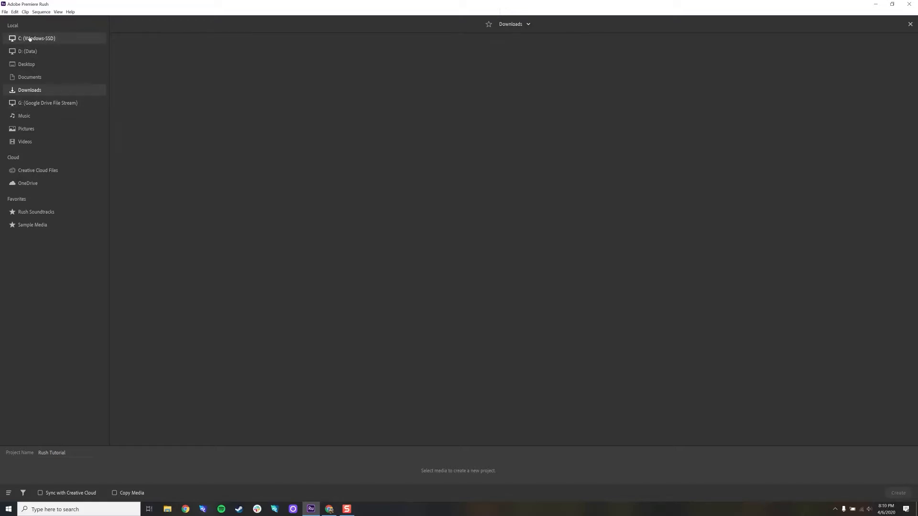
{"action": "left_click", "coordinate": [30, 90]}
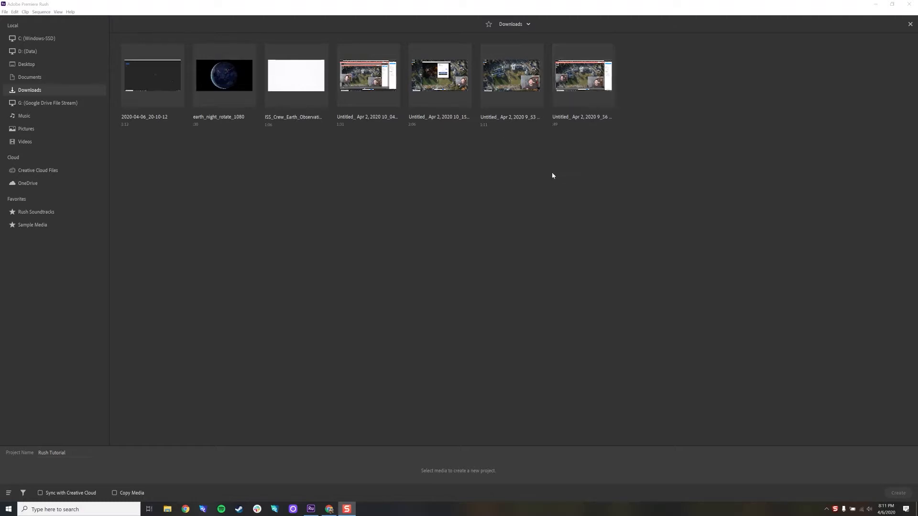
{"action": "left_click", "coordinate": [510, 87]}
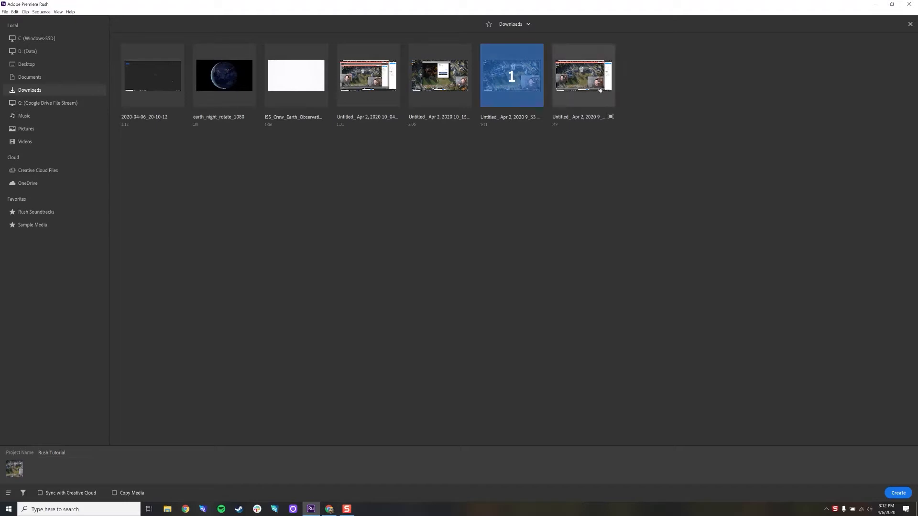
{"action": "left_click", "coordinate": [562, 117]}
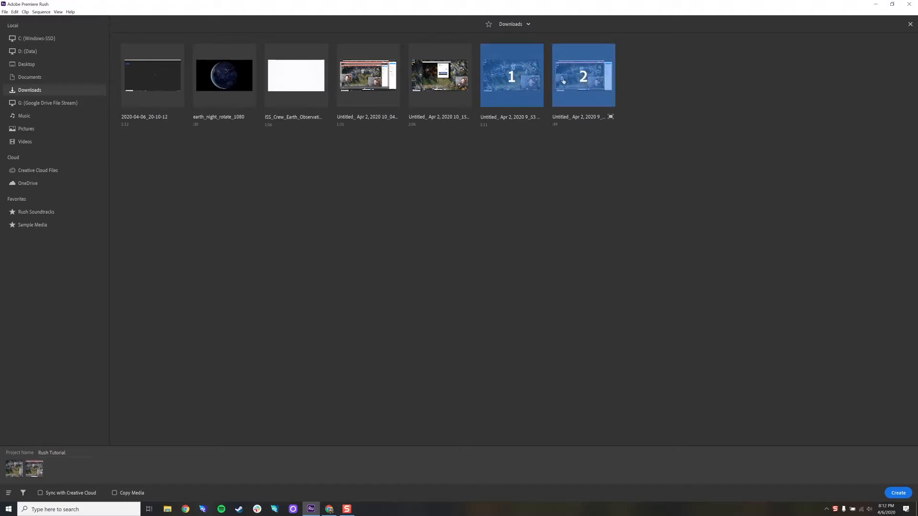
{"action": "left_click", "coordinate": [364, 84]}
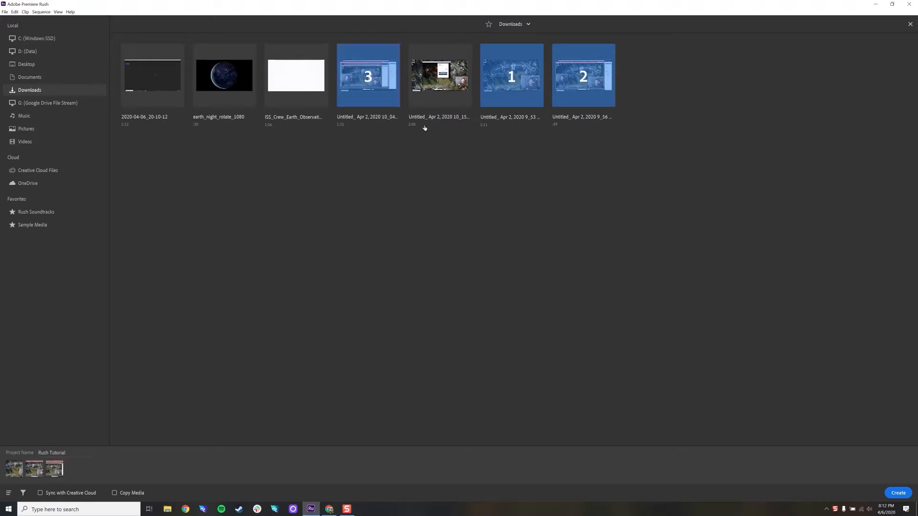
{"action": "left_click", "coordinate": [437, 94]}
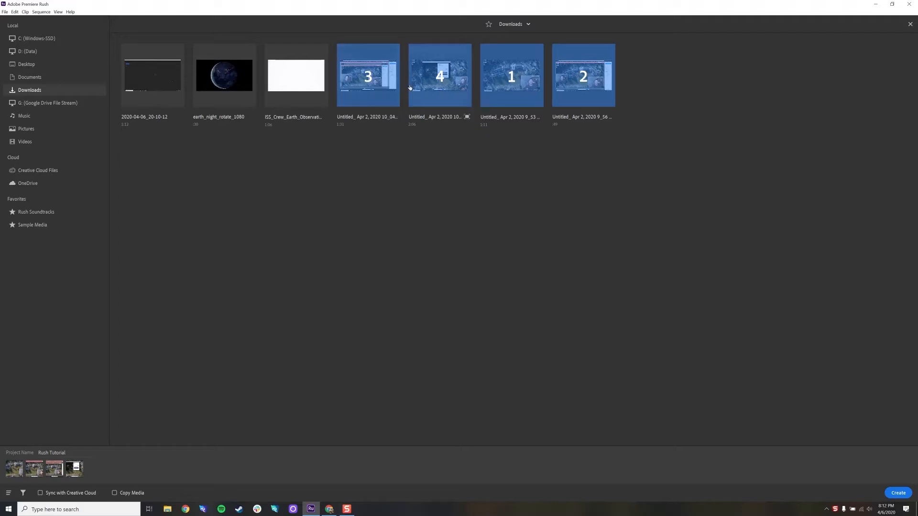
Reselect the 10_04 and 10_15 recordings so that 10_15 comes third and 10_04 fourth in the import order.
{"action": "left_click", "coordinate": [438, 76]}
{"action": "left_click", "coordinate": [384, 81]}
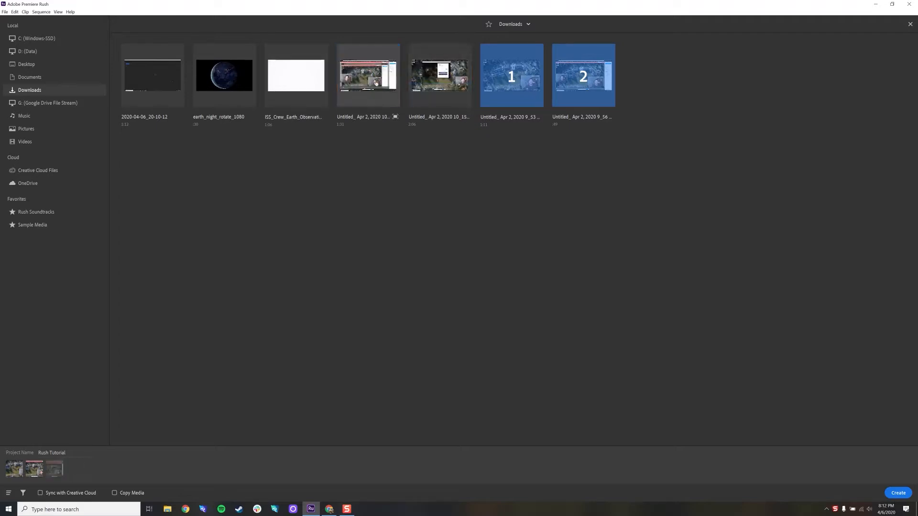
{"action": "left_click", "coordinate": [437, 81]}
{"action": "left_click", "coordinate": [362, 89]}
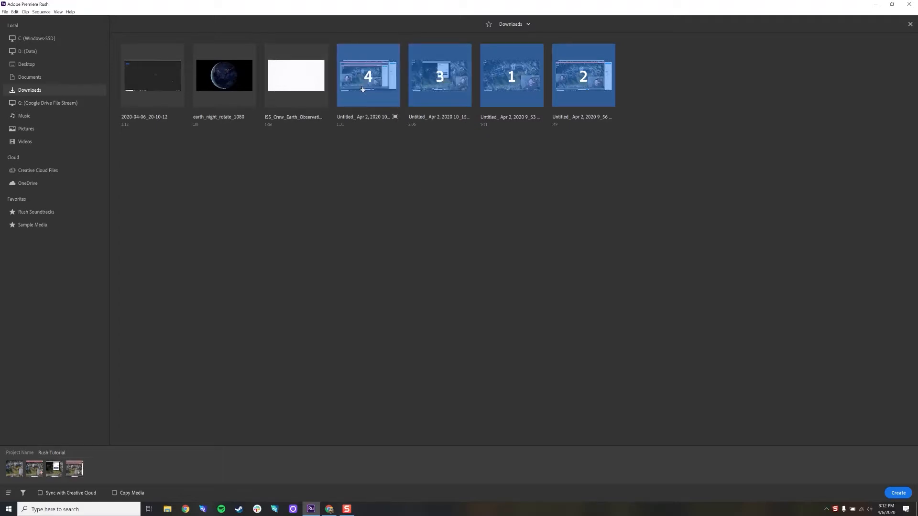
Restore the chronological import order by reselecting 10_04 as the third recording and 10_15 as the fourth.
{"action": "left_click", "coordinate": [363, 89]}
{"action": "left_click", "coordinate": [437, 81]}
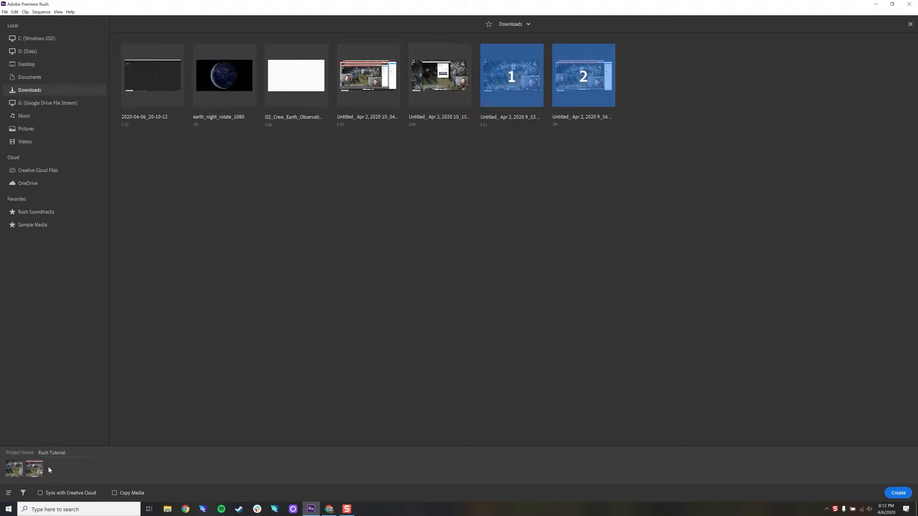
{"action": "left_click", "coordinate": [363, 86]}
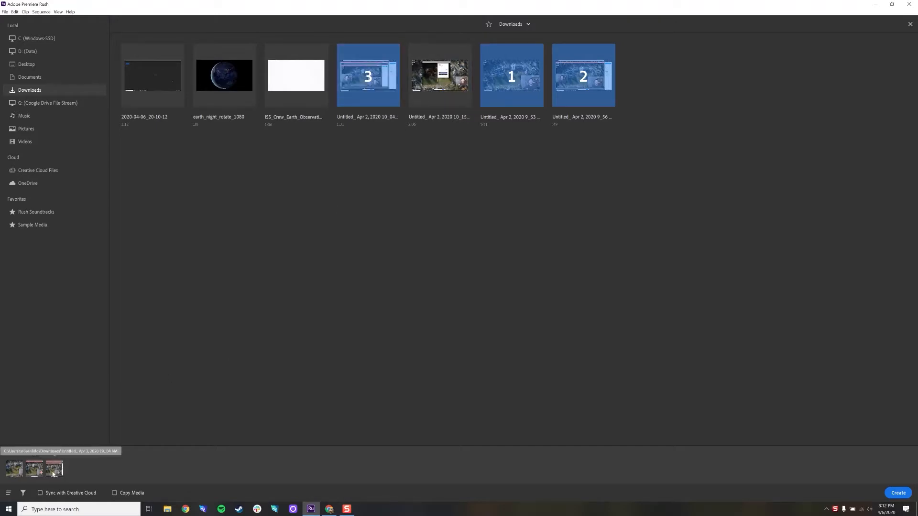
{"action": "left_click", "coordinate": [446, 87]}
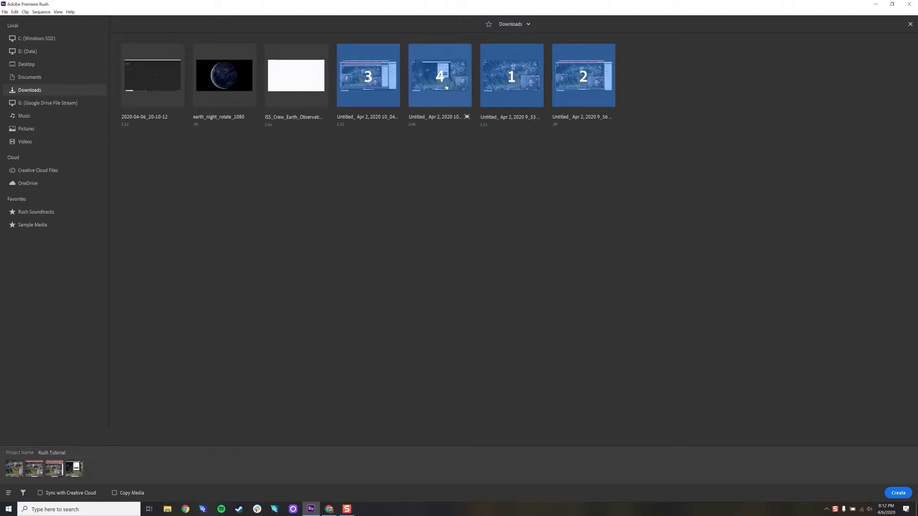
Add the 2020-04-06_20-10-12 recording as the fifth clip and create the project.
{"action": "left_click", "coordinate": [158, 86]}
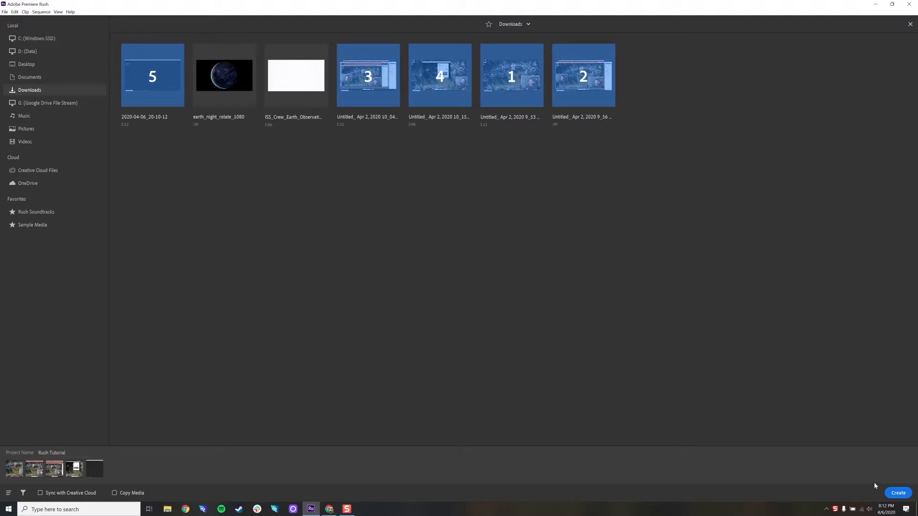
{"action": "left_click", "coordinate": [897, 493]}
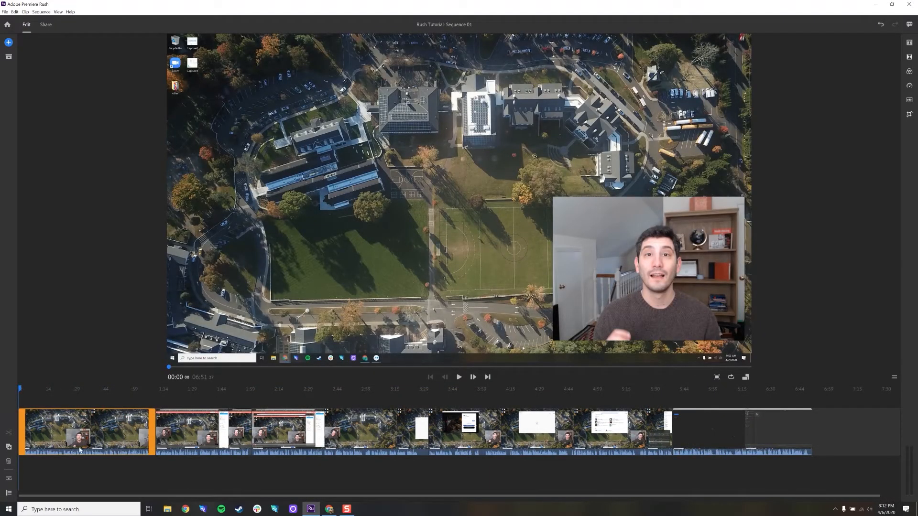
Scrub from the start of the sequence to about 01:27 in the second clip to preview the footage.
{"action": "scroll", "coordinate": [20, 389], "scroll_direction": "up", "scroll_amount": 3}
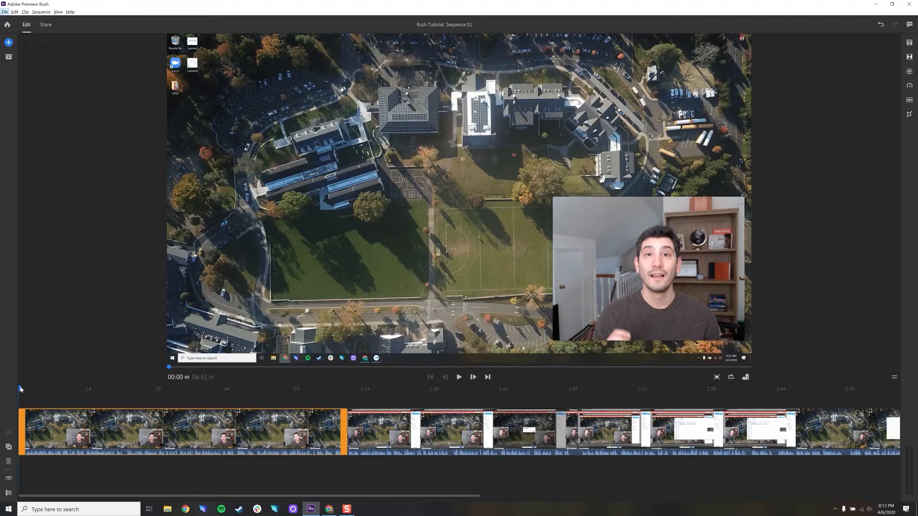
{"action": "left_click_drag", "start_coordinate": [21, 389], "coordinate": [421, 401]}
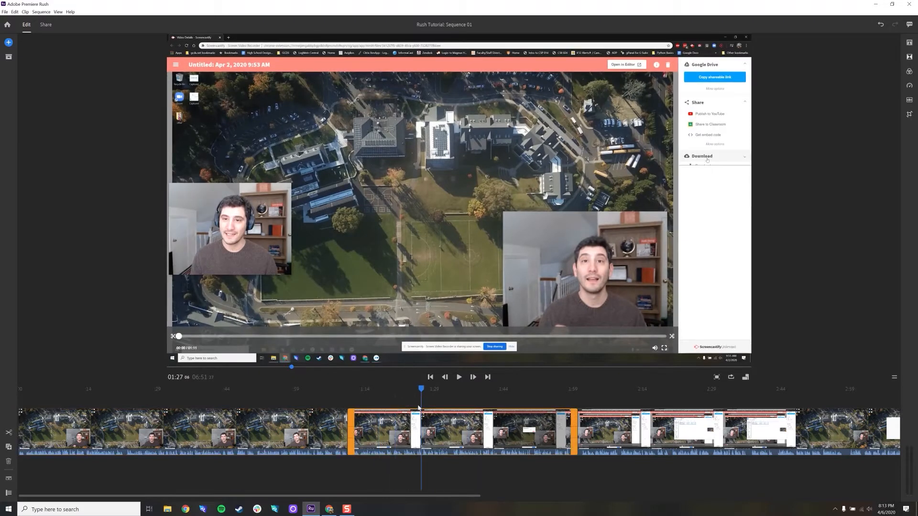
{"action": "left_click", "coordinate": [41, 12]}
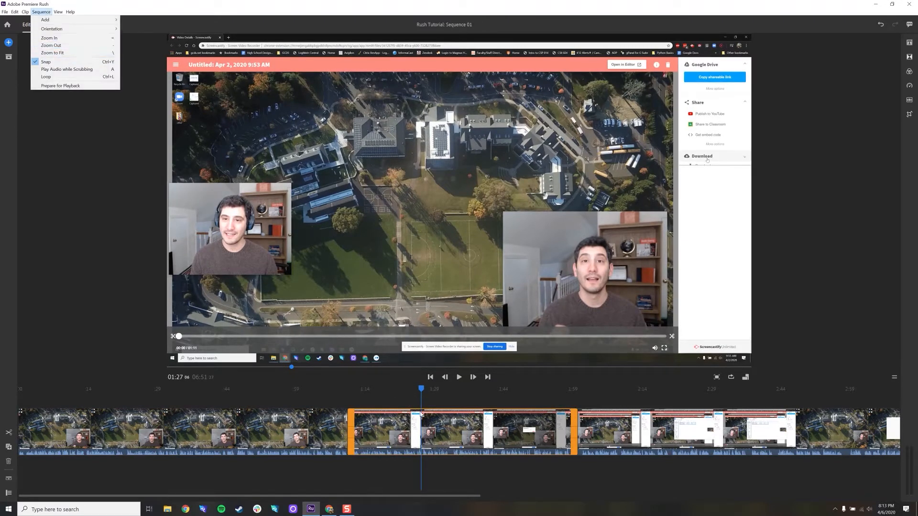
{"action": "left_click", "coordinate": [423, 398]}
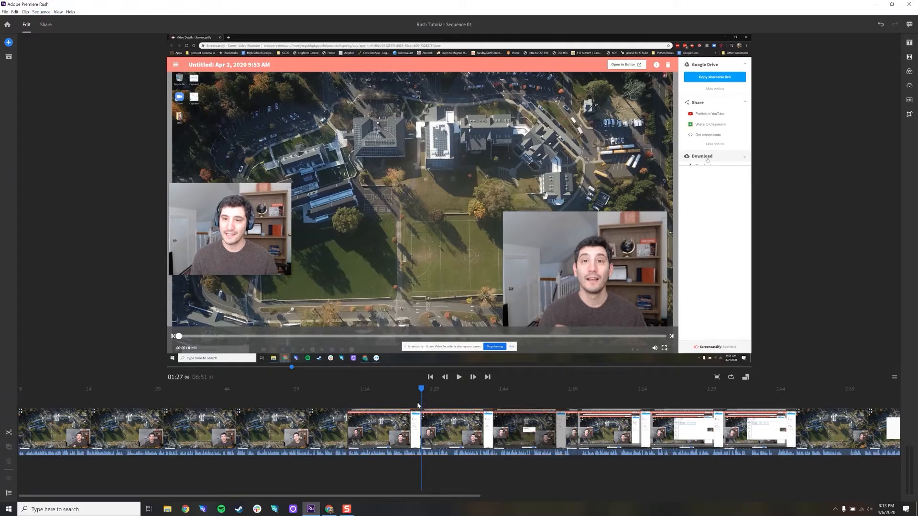
Inspect the second clip closely around 01:27 on a magnified timeline and scrub back to about 01:26.
{"action": "key", "text": "="}
{"action": "key", "text": "="}
{"action": "key", "text": "="}
{"action": "key", "text": "="}
{"action": "key", "text": "="}
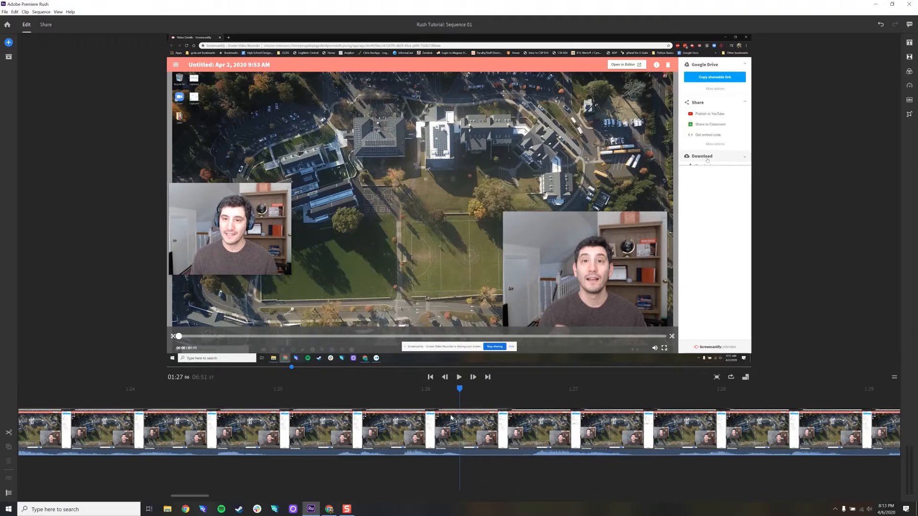
{"action": "left_click", "coordinate": [453, 391]}
{"action": "left_click_drag", "start_coordinate": [453, 391], "coordinate": [422, 404]}
Show the whole sequence on the timeline and scrub ahead to about 02:25 in the third clip.
{"action": "key", "text": "minus"}
{"action": "key", "text": "minus"}
{"action": "key", "text": "minus"}
{"action": "key", "text": "minus"}
{"action": "key", "text": "minus"}
{"action": "key", "text": "minus"}
{"action": "key", "text": "minus"}
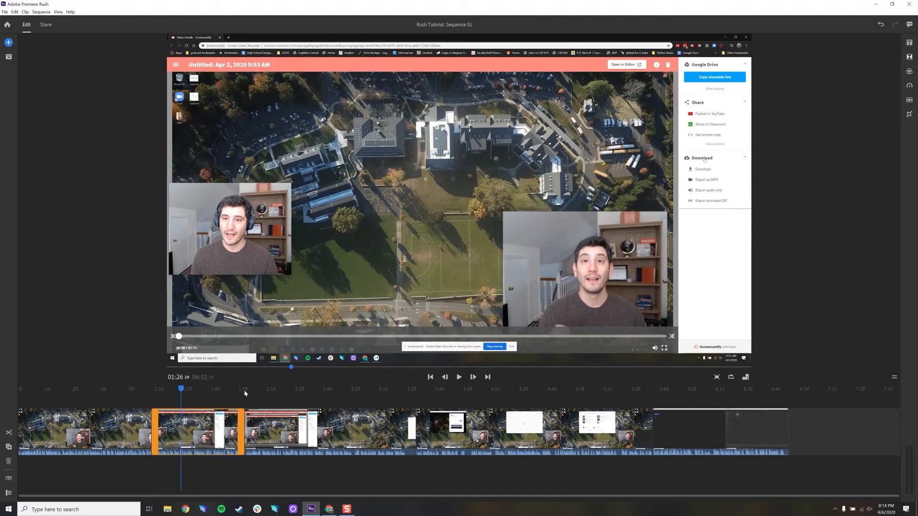
{"action": "left_click_drag", "start_coordinate": [182, 390], "coordinate": [296, 390]}
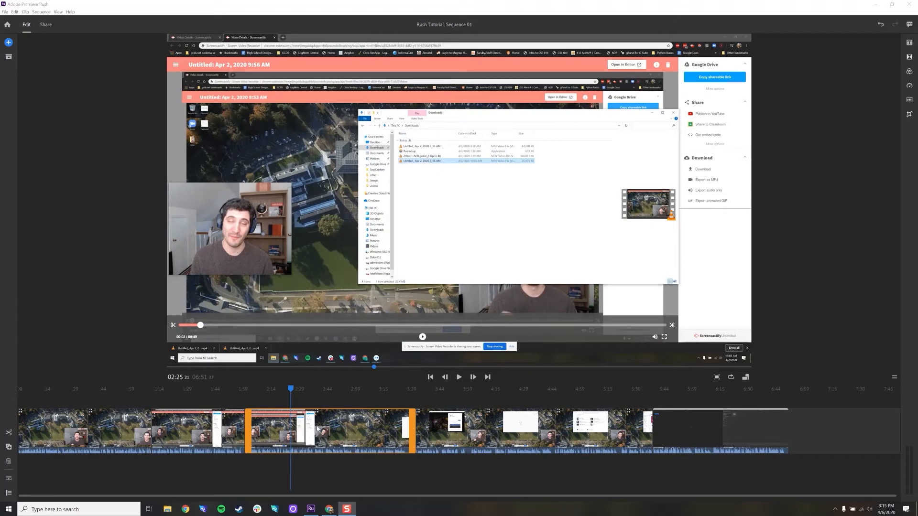
Review the individual clips along the timeline, from the first recording to the last, and return to the third.
{"action": "left_click", "coordinate": [101, 428]}
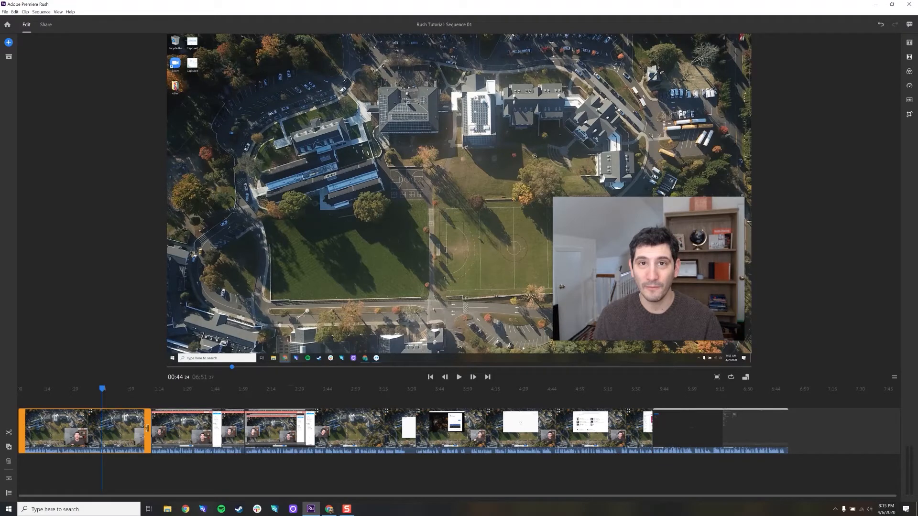
{"action": "left_click", "coordinate": [179, 429]}
{"action": "left_click", "coordinate": [301, 432]}
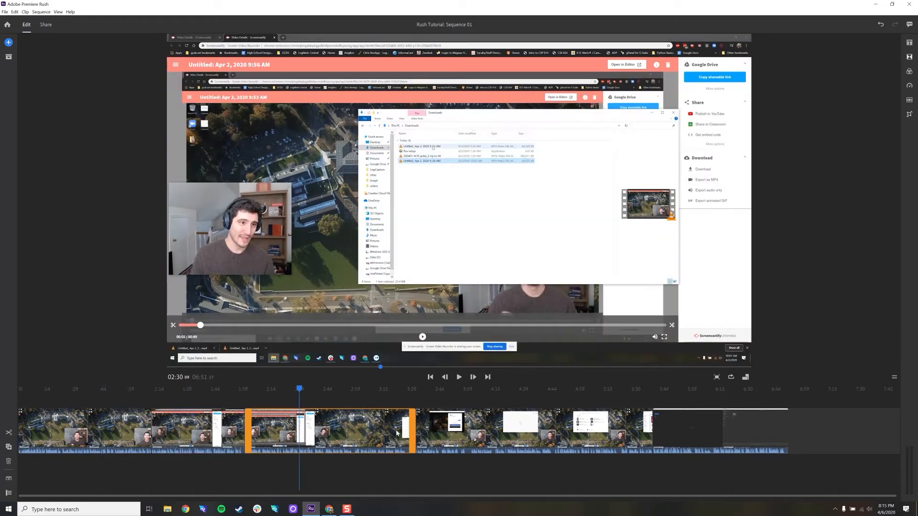
{"action": "left_click", "coordinate": [471, 435]}
{"action": "left_click", "coordinate": [713, 425]}
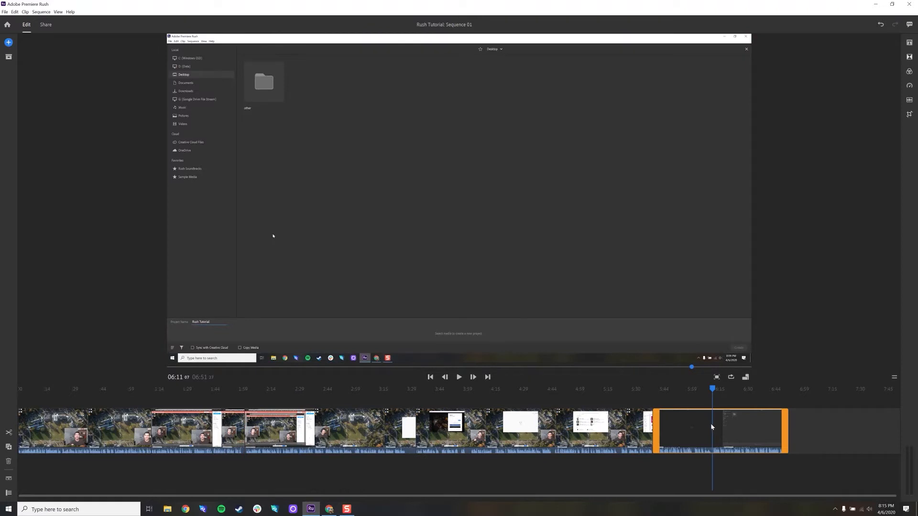
{"action": "left_click", "coordinate": [557, 438]}
{"action": "left_click", "coordinate": [295, 430]}
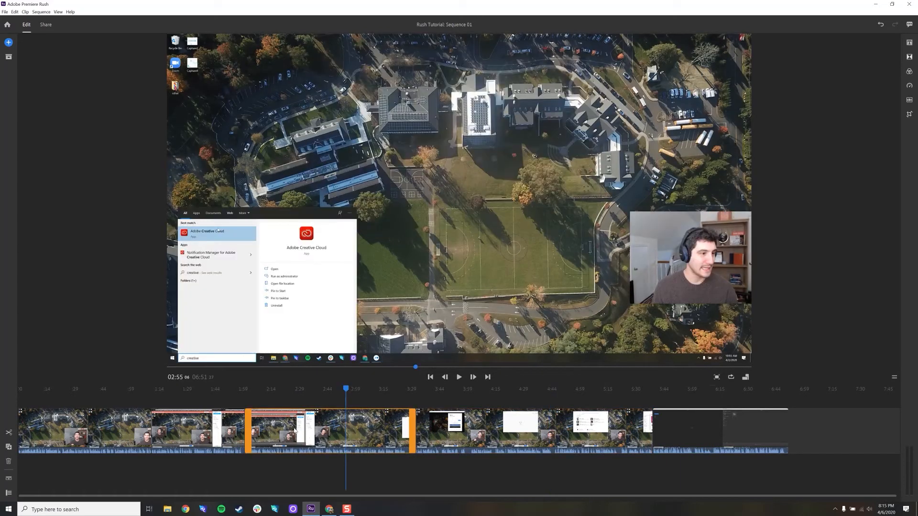
{"action": "left_click", "coordinate": [565, 431]}
{"action": "left_click", "coordinate": [309, 435]}
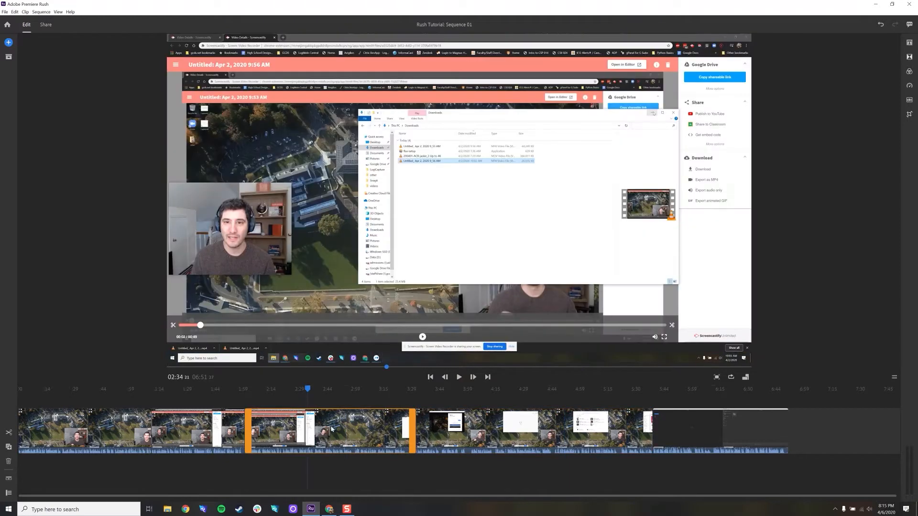
{"action": "left_click_drag", "start_coordinate": [322, 432], "coordinate": [356, 427]}
Start adding media to the project and browse to the Downloads folder from the Media Browser.
{"action": "left_click", "coordinate": [9, 43]}
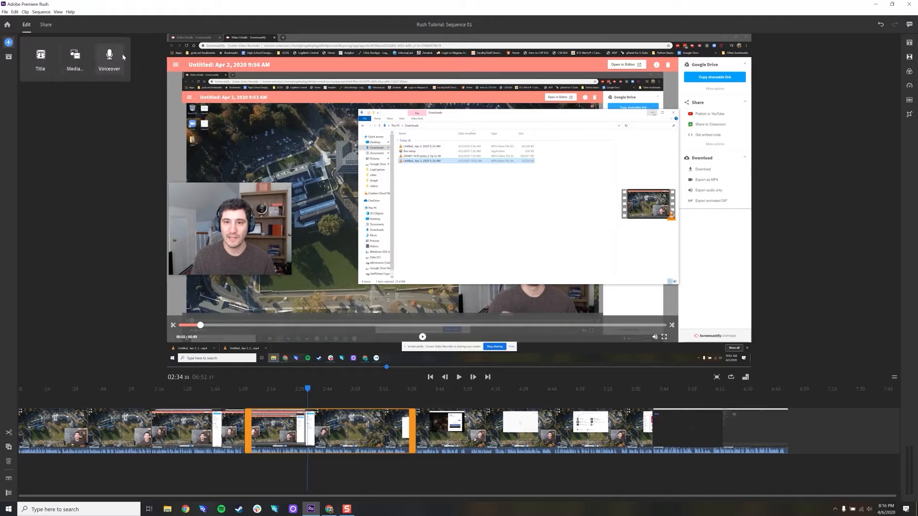
{"action": "left_click", "coordinate": [70, 55]}
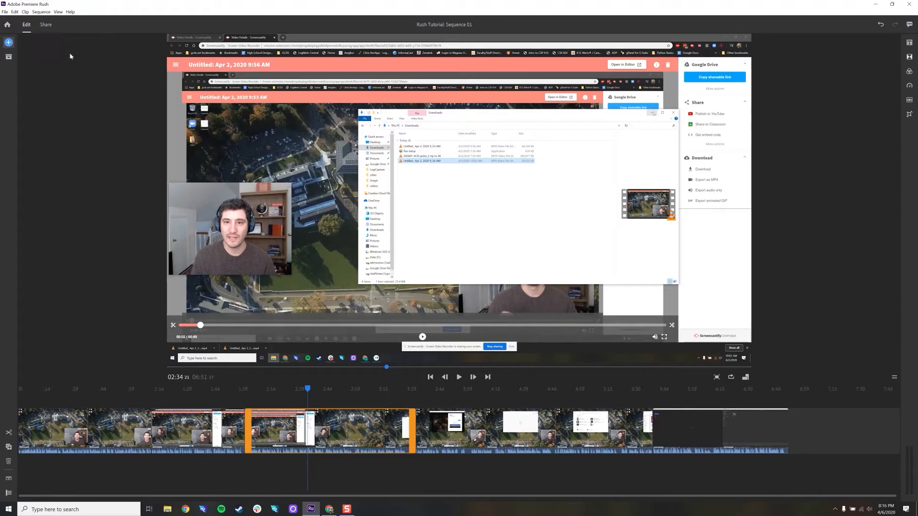
{"action": "left_click", "coordinate": [86, 42]}
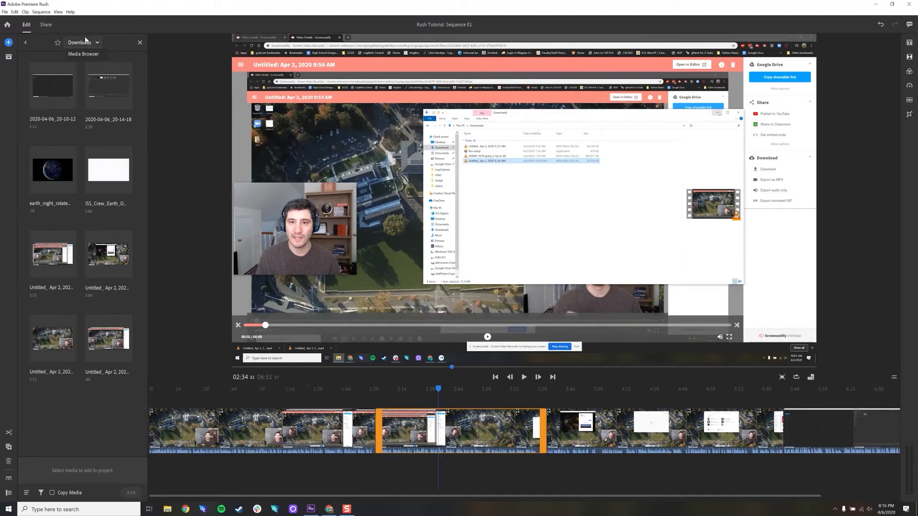
{"action": "left_click", "coordinate": [87, 56]}
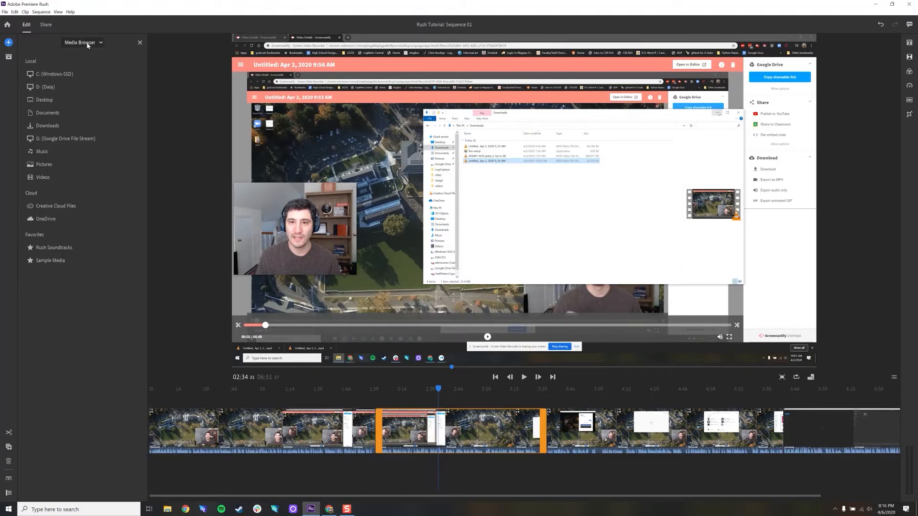
{"action": "left_click", "coordinate": [82, 126]}
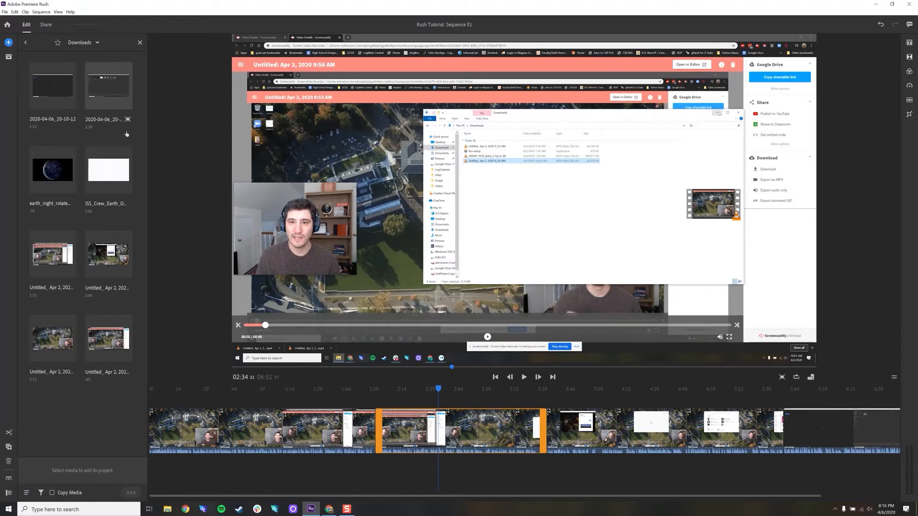
Insert the 2020-04-06_20-10-12 recording into the timeline between the third and fourth clips.
{"action": "left_click", "coordinate": [54, 91]}
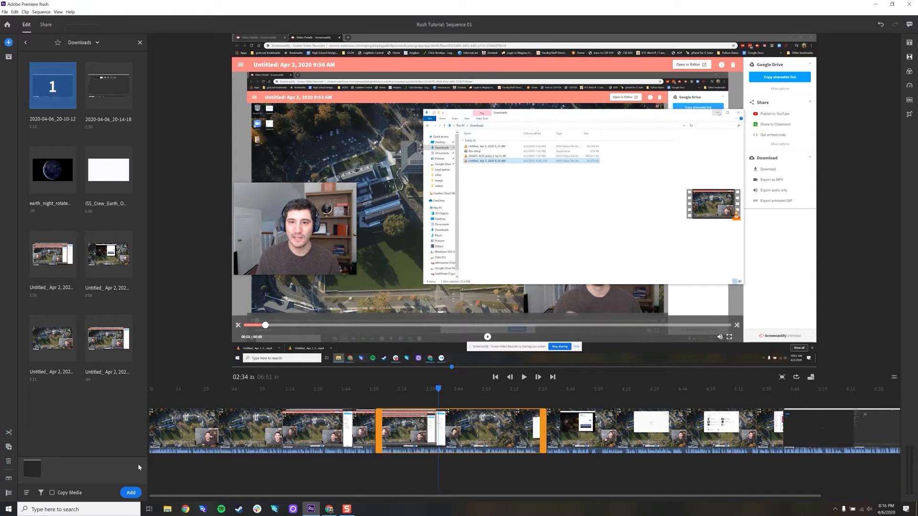
{"action": "left_click_drag", "start_coordinate": [51, 87], "coordinate": [555, 320]}
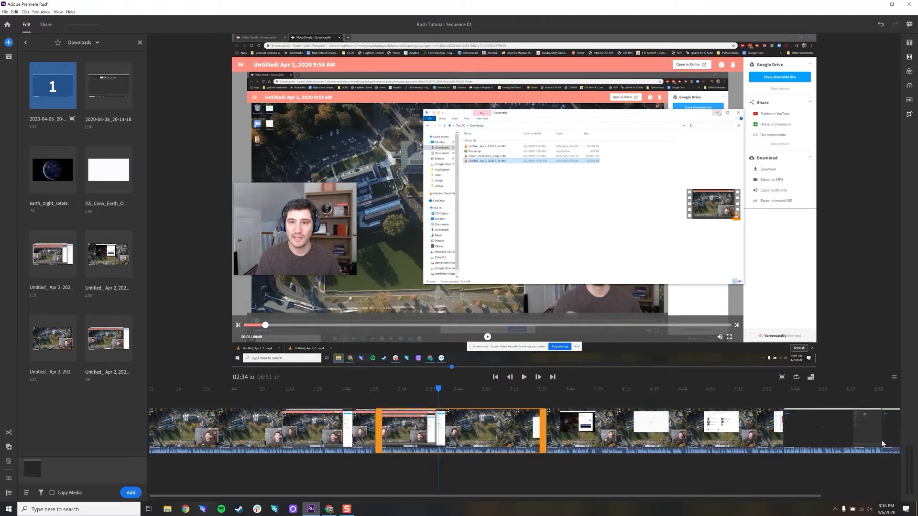
{"action": "left_click_drag", "start_coordinate": [897, 436], "coordinate": [573, 457]}
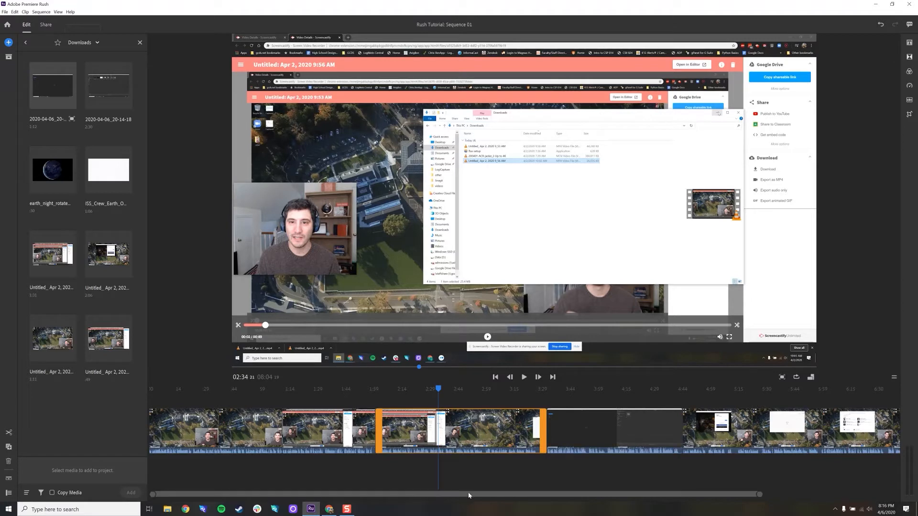
Move the inserted 2020-04-06_20-10-12 clip to the very end of the sequence.
{"action": "left_click_drag", "start_coordinate": [467, 495], "coordinate": [607, 494]}
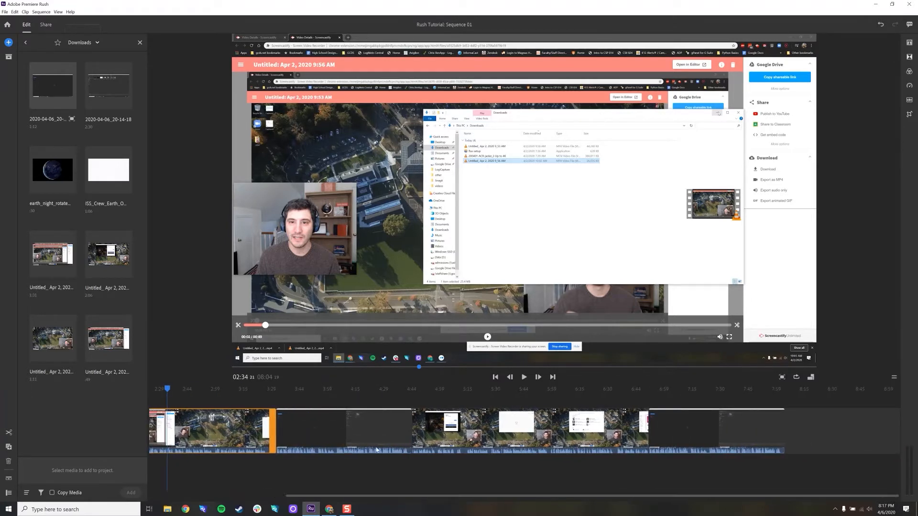
{"action": "left_click", "coordinate": [314, 424]}
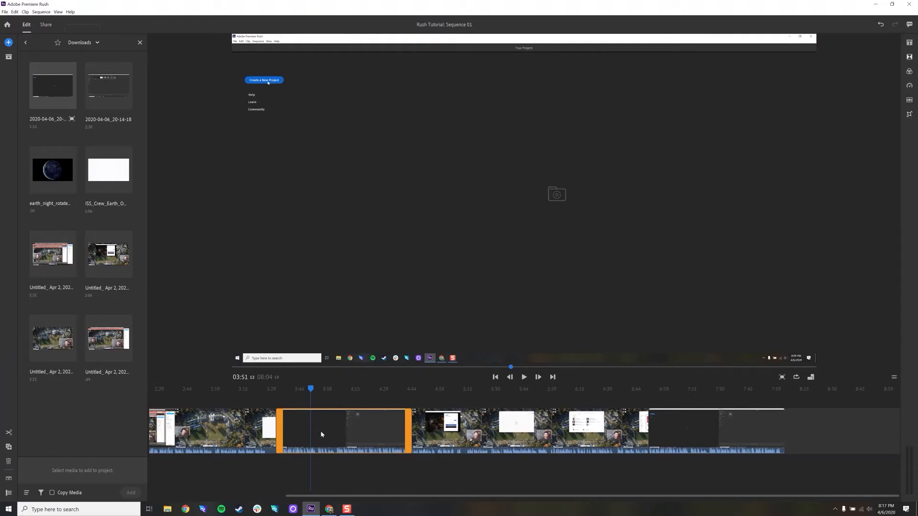
{"action": "left_click_drag", "start_coordinate": [321, 434], "coordinate": [684, 457]}
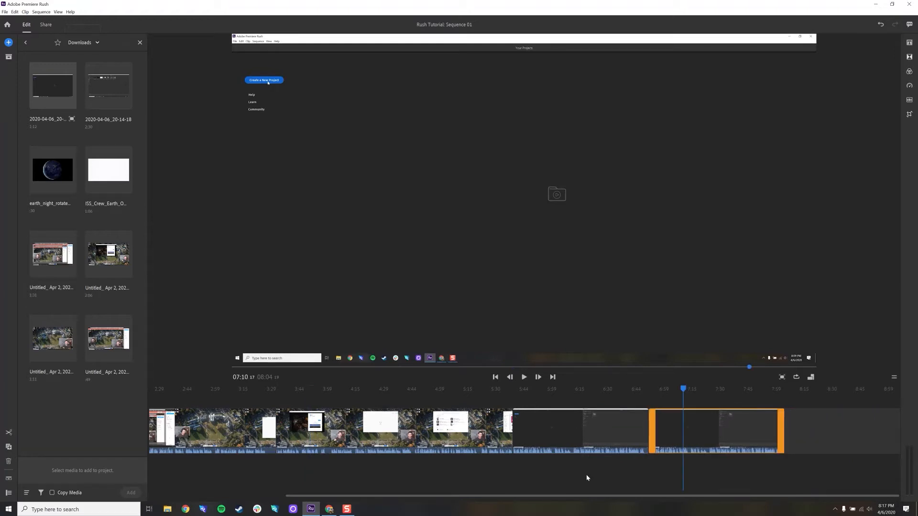
Compare the two identical recordings at the end of the timeline and delete the last one.
{"action": "left_click", "coordinate": [588, 432]}
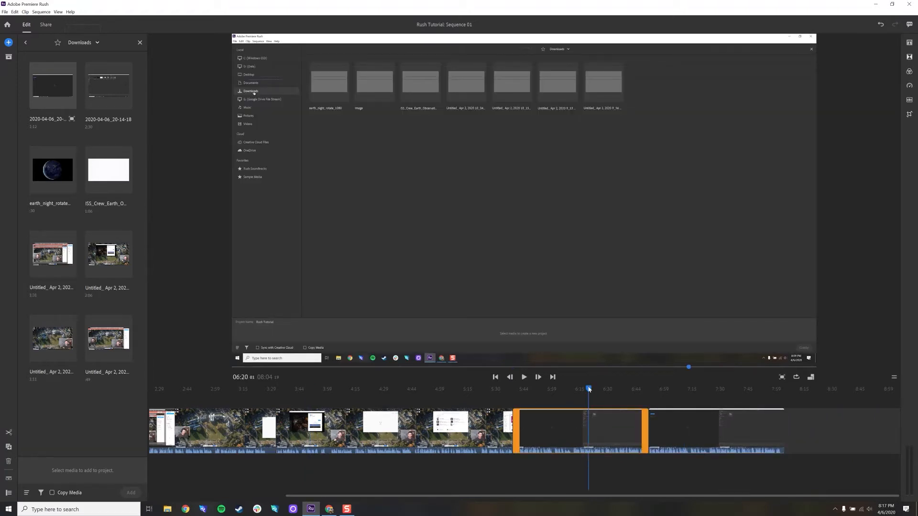
{"action": "left_click_drag", "start_coordinate": [589, 390], "coordinate": [666, 401]}
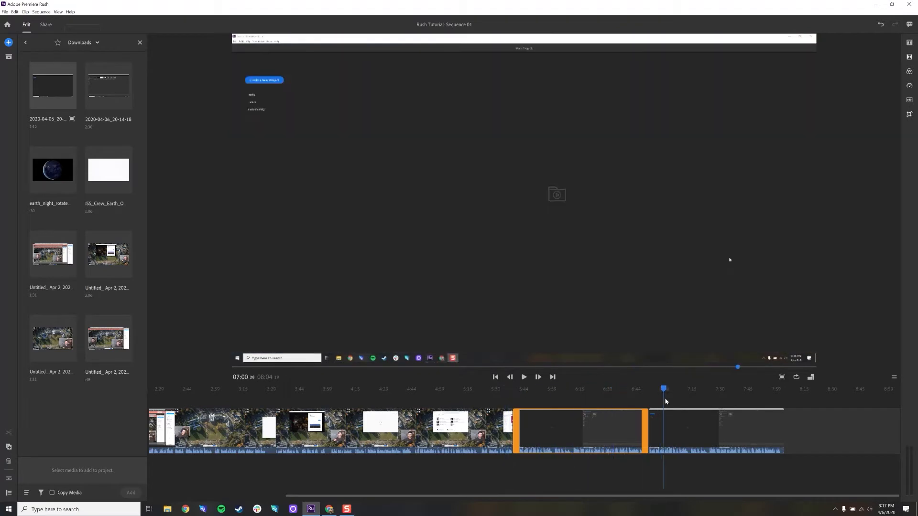
{"action": "left_click", "coordinate": [678, 432]}
{"action": "left_click", "coordinate": [582, 438]}
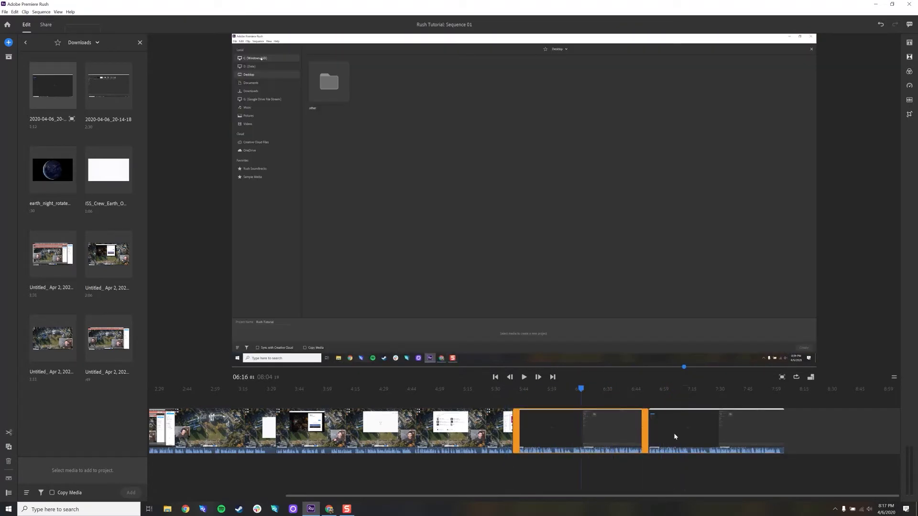
{"action": "left_click", "coordinate": [685, 436]}
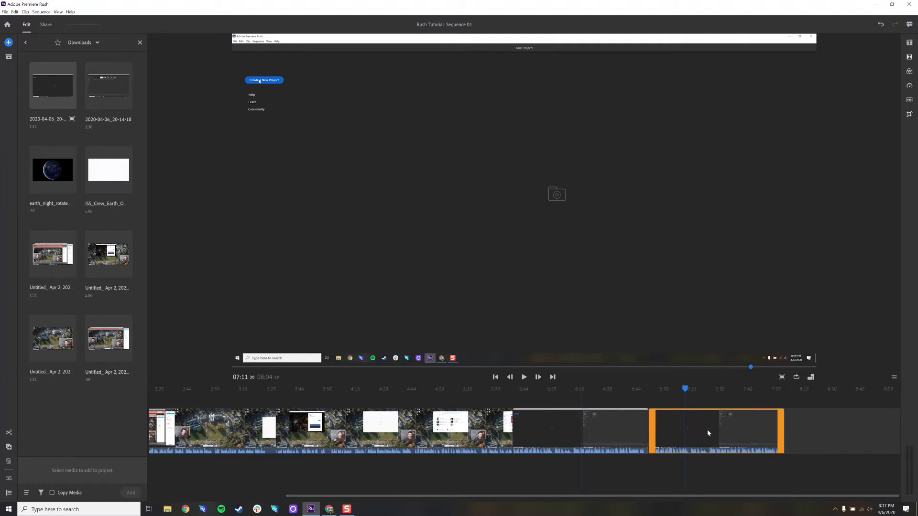
{"action": "key", "text": "Delete"}
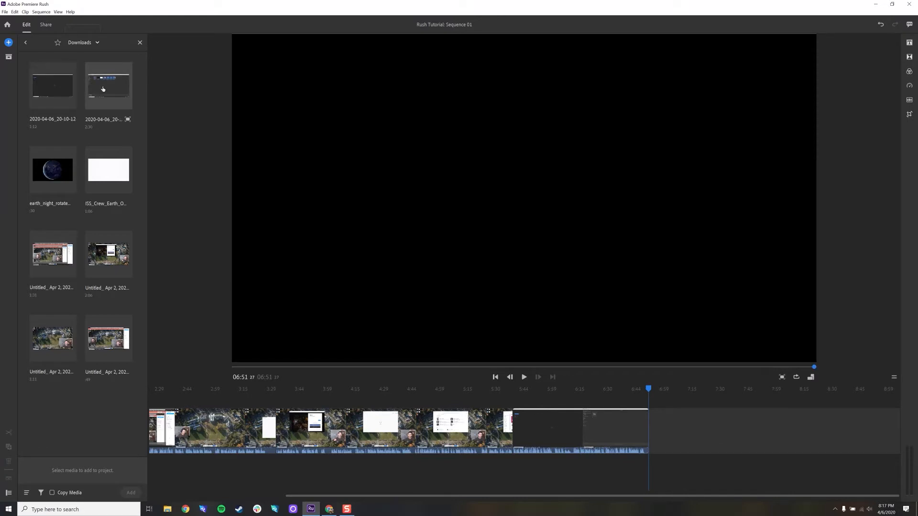
Insert the 2:39-long 2020-04-06_20-14-18 recording from Downloads into the timeline just before the last clip.
{"action": "left_click", "coordinate": [140, 43]}
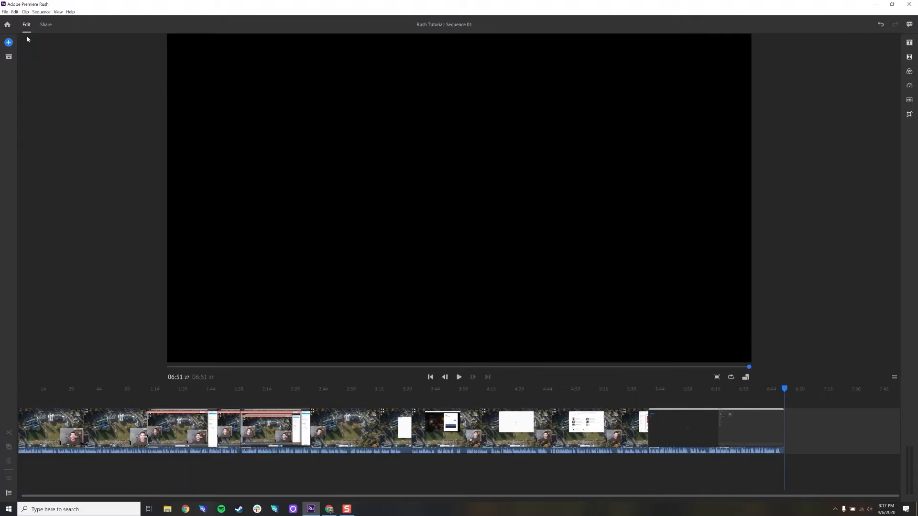
{"action": "left_click", "coordinate": [8, 42]}
{"action": "left_click", "coordinate": [75, 58]}
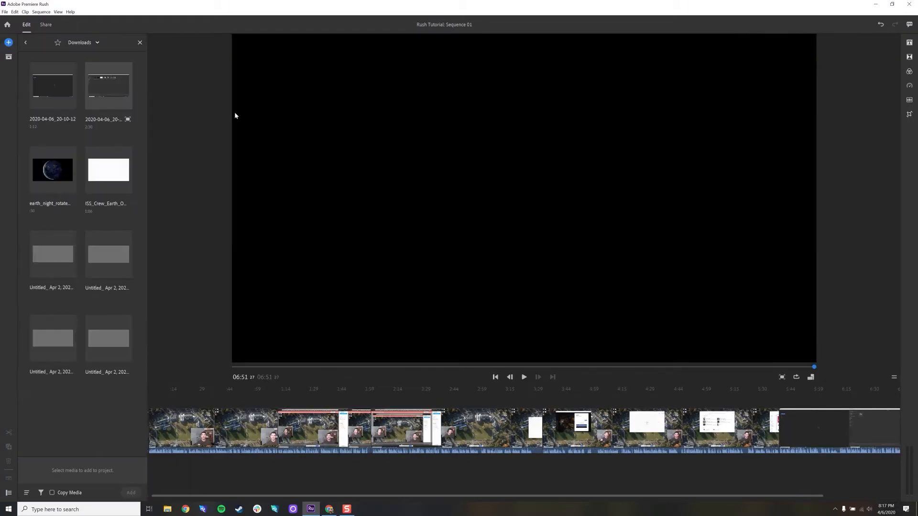
{"action": "left_click", "coordinate": [110, 88]}
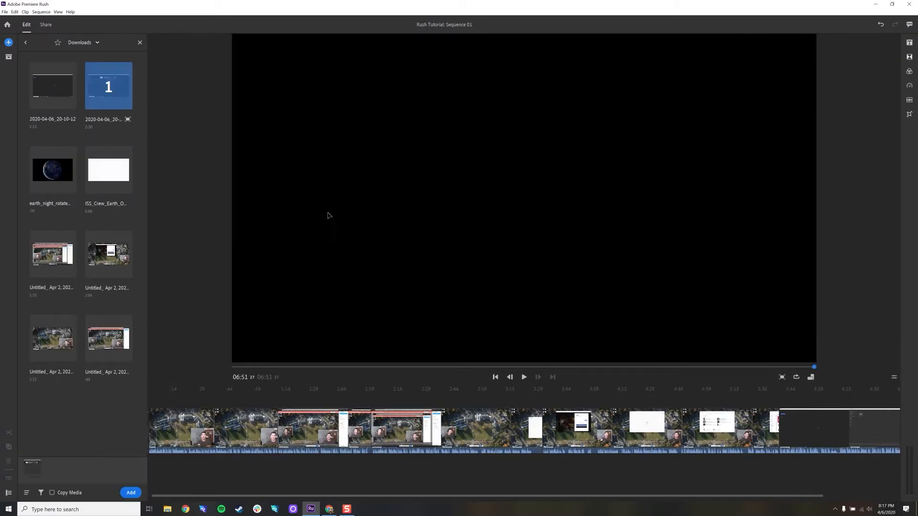
{"action": "left_click_drag", "start_coordinate": [854, 454], "coordinate": [782, 436]}
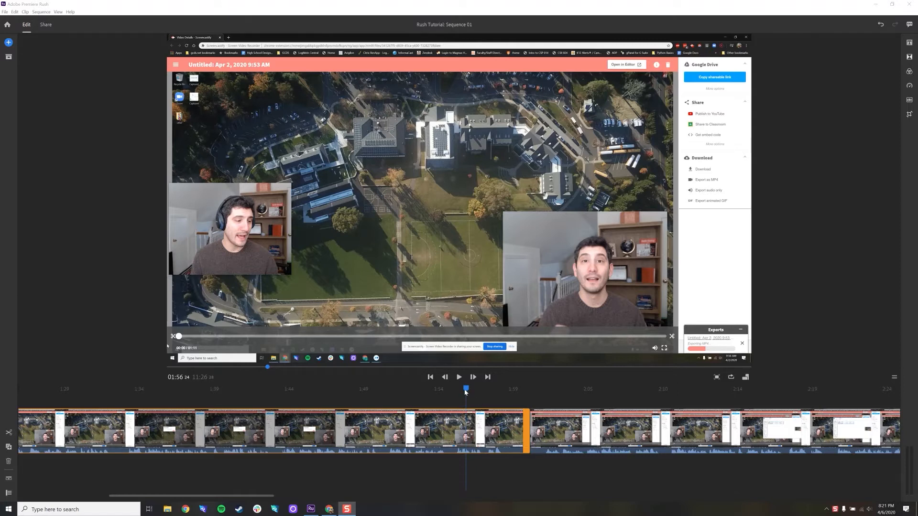
Review the end of the selected clip and split it at about 01:59, shortly before the next clip begins.
{"action": "left_click_drag", "start_coordinate": [465, 390], "coordinate": [486, 393]}
{"action": "key", "text": "space"}
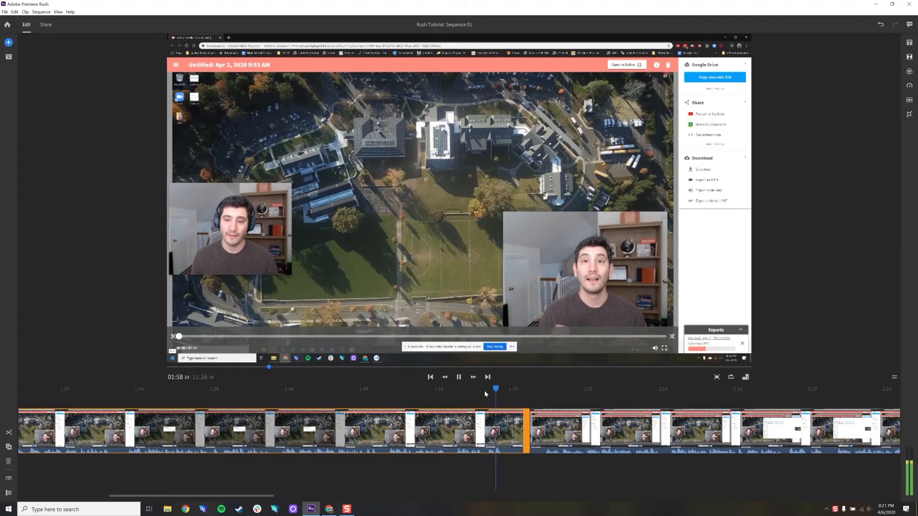
{"action": "left_click", "coordinate": [523, 391]}
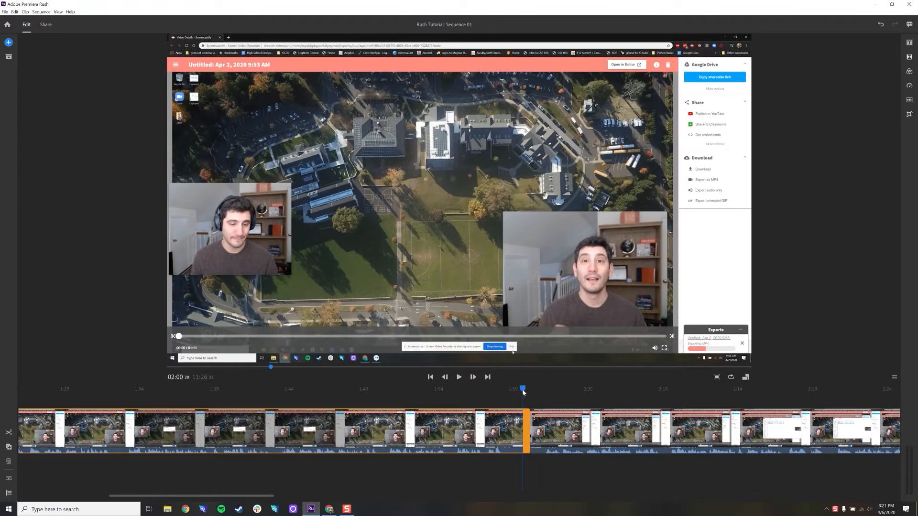
{"action": "left_click_drag", "start_coordinate": [523, 391], "coordinate": [503, 392]}
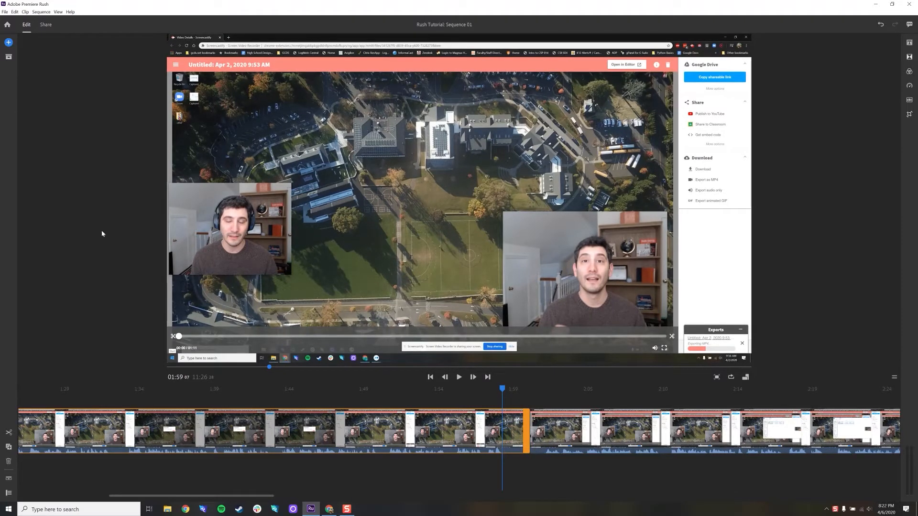
{"action": "left_click", "coordinate": [42, 12]}
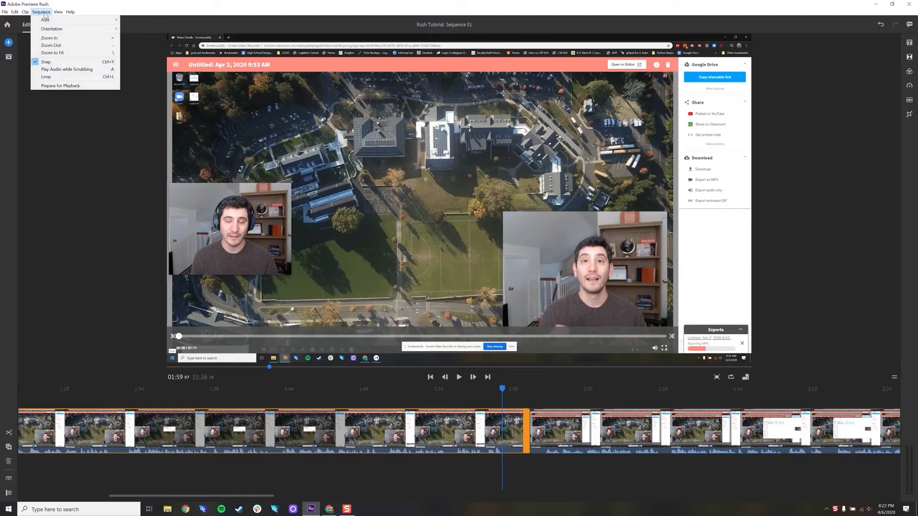
{"action": "mouse_move", "coordinate": [26, 13]}
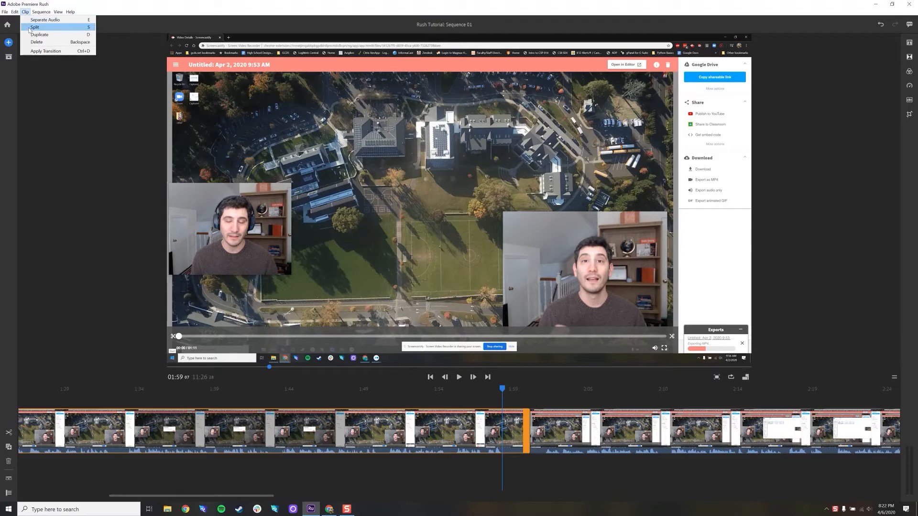
{"action": "left_click", "coordinate": [35, 28]}
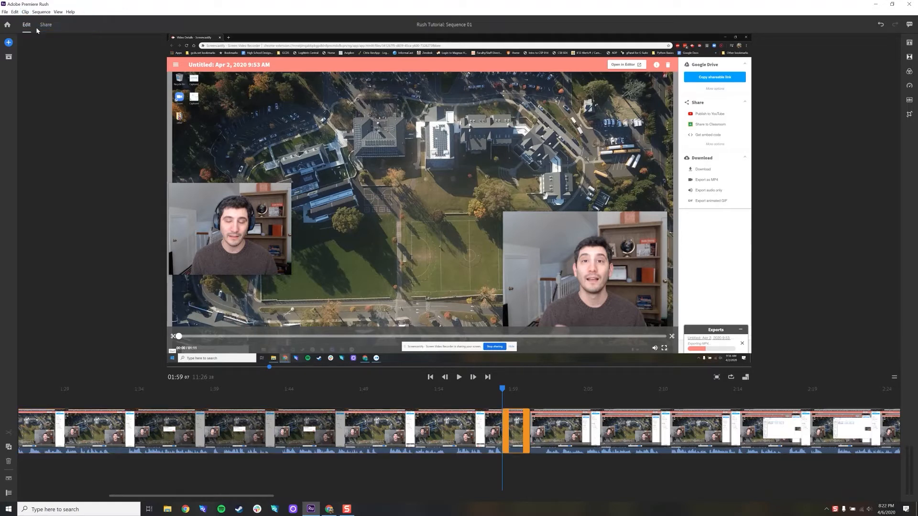
Delete the short piece between the new split and the next clip.
{"action": "left_click", "coordinate": [428, 423]}
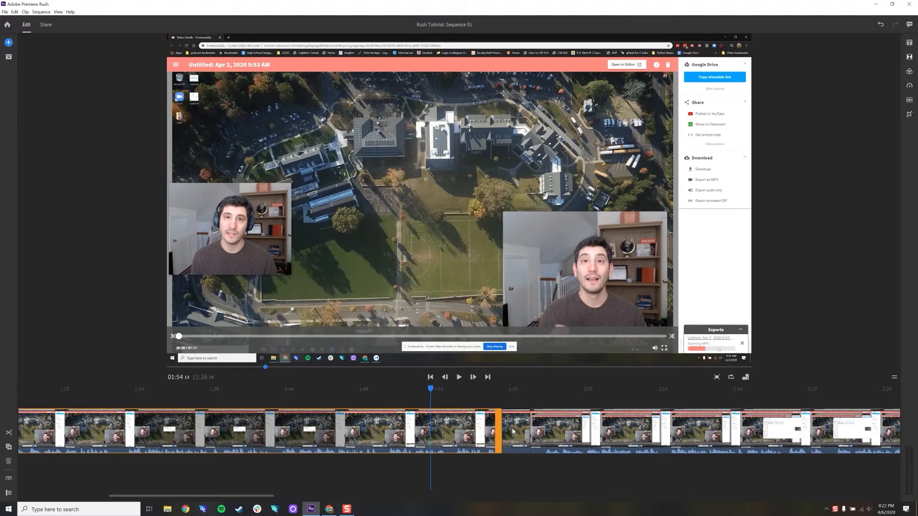
{"action": "left_click", "coordinate": [512, 430]}
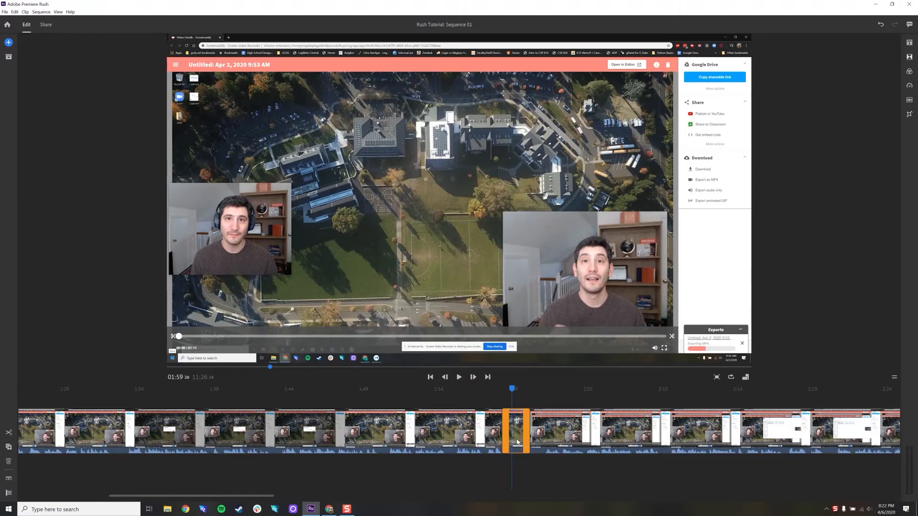
{"action": "key", "text": "Delete"}
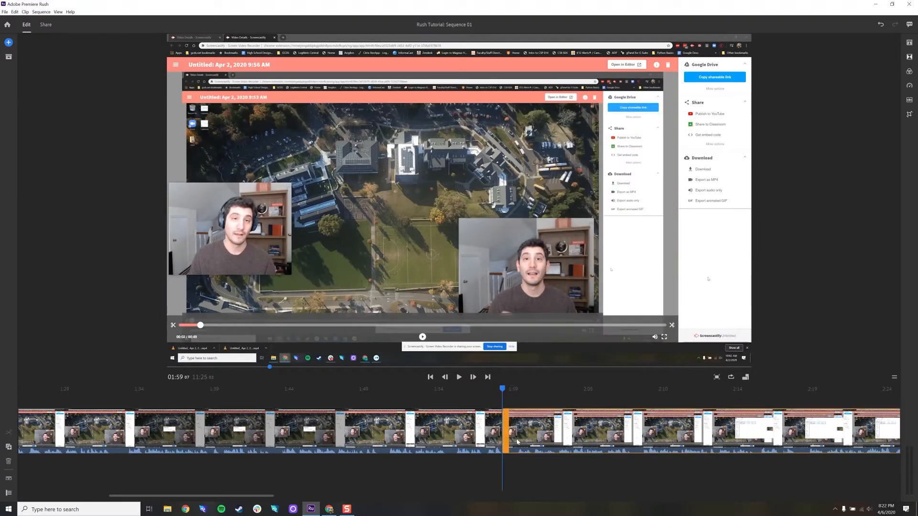
{"action": "left_click", "coordinate": [476, 427]}
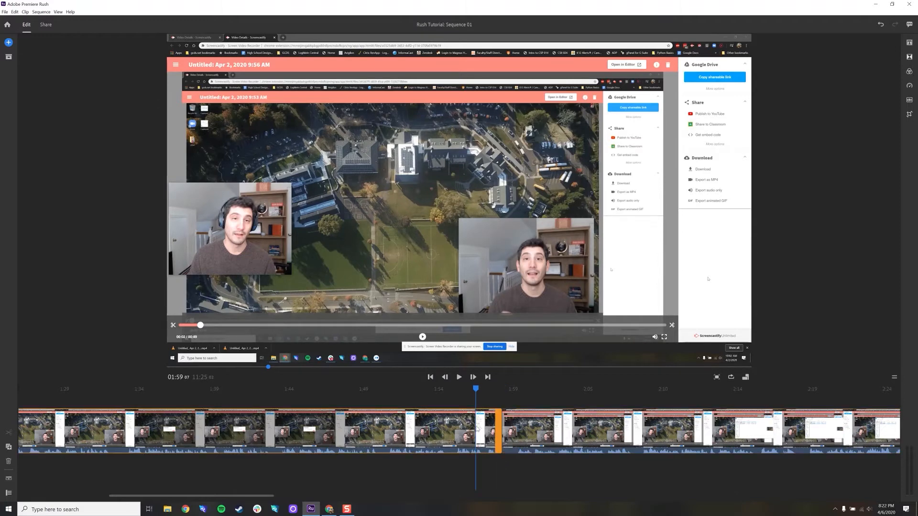
Split the clip that starts at 01:59 at about 02:35, where the plain desktop is showing.
{"action": "left_click", "coordinate": [546, 429]}
{"action": "left_click_drag", "start_coordinate": [546, 390], "coordinate": [735, 414]}
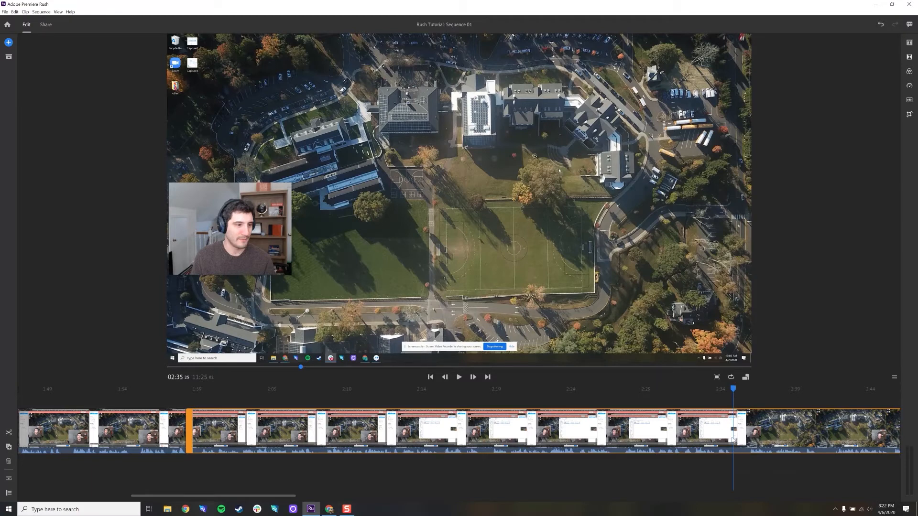
{"action": "left_click", "coordinate": [26, 12]}
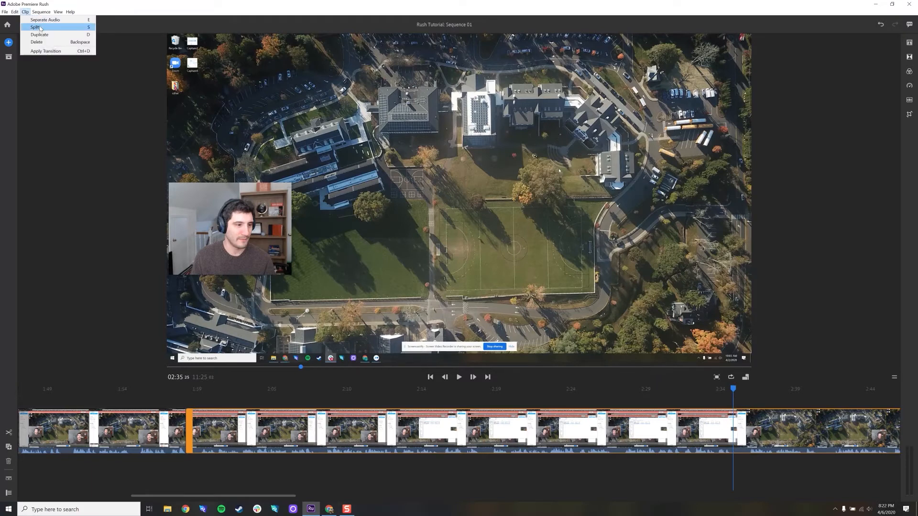
{"action": "left_click", "coordinate": [733, 433]}
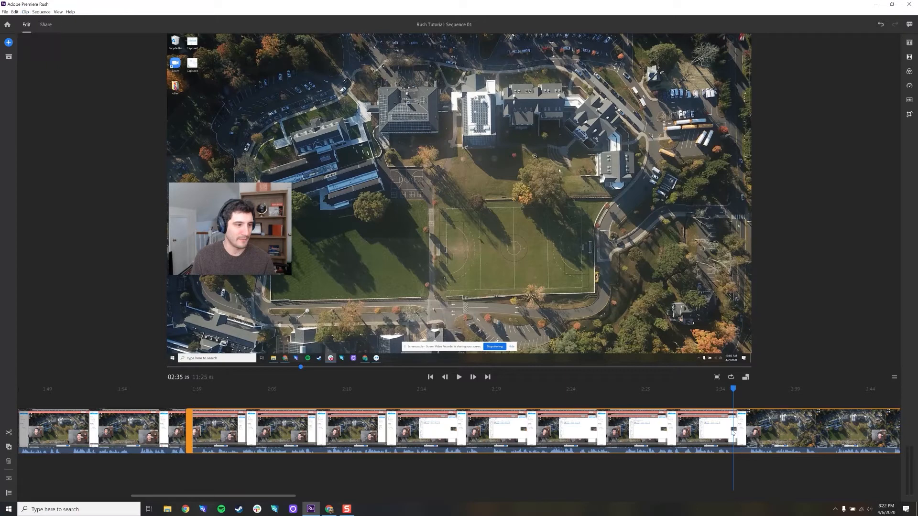
{"action": "key", "text": "ctrl+k"}
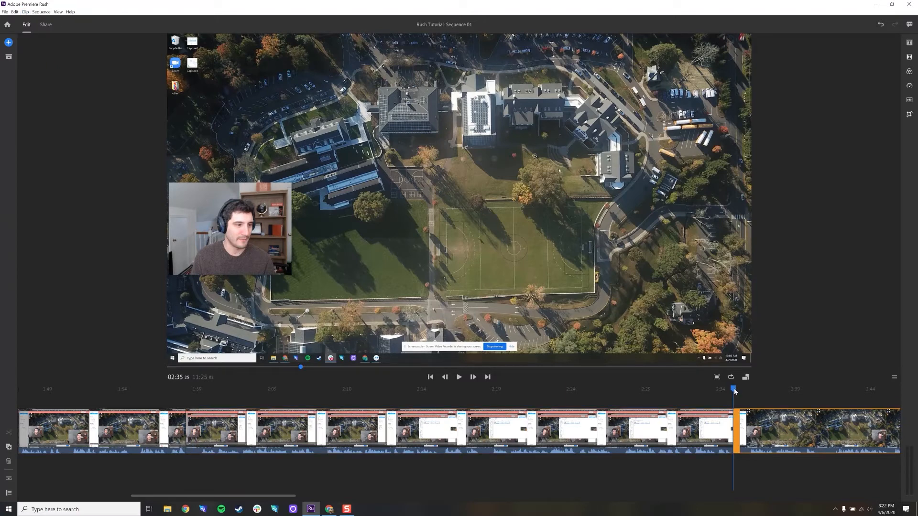
Split the clip again at about 02:36 and delete the short piece between the two splits.
{"action": "left_click_drag", "start_coordinate": [735, 391], "coordinate": [749, 392]}
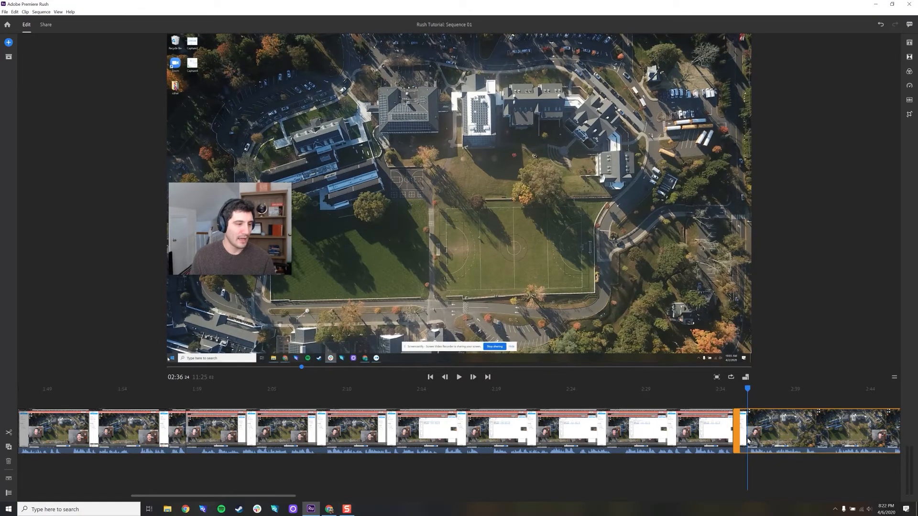
{"action": "left_click", "coordinate": [724, 443]}
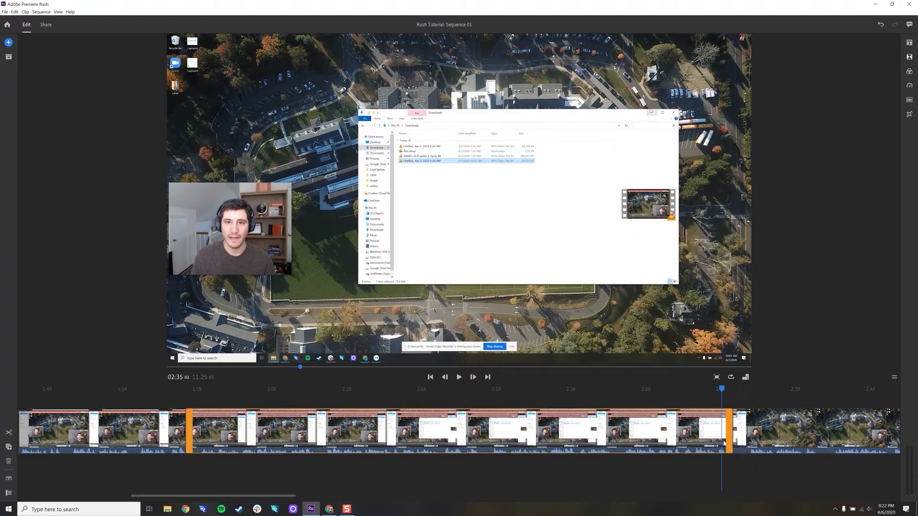
{"action": "left_click", "coordinate": [740, 434]}
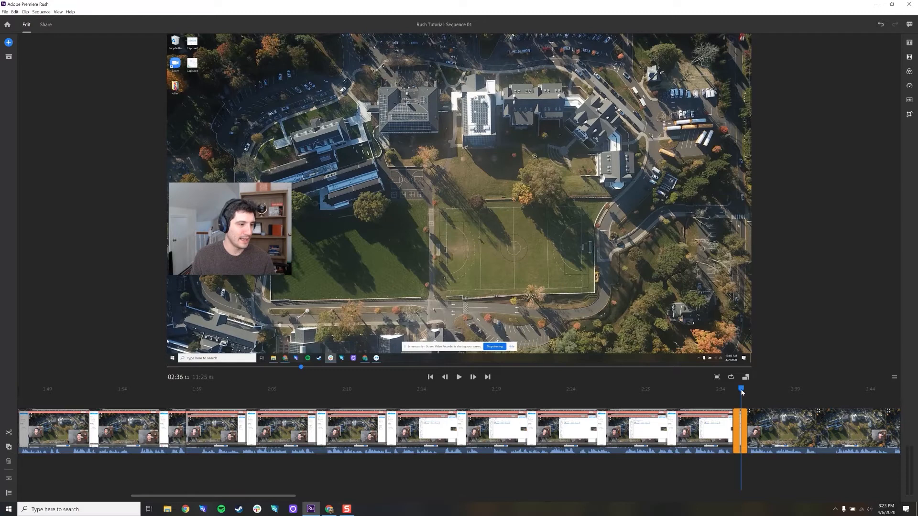
{"action": "key", "text": "Delete"}
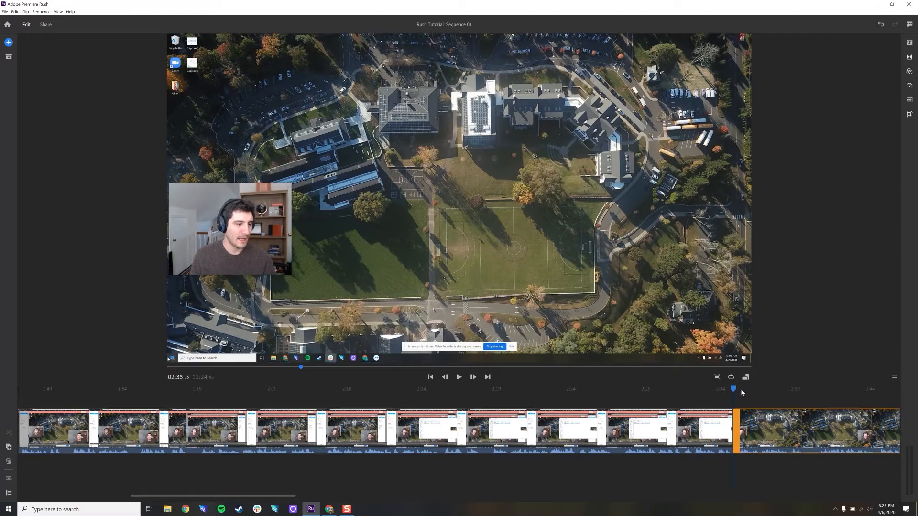
{"action": "left_click_drag", "start_coordinate": [733, 390], "coordinate": [728, 390]}
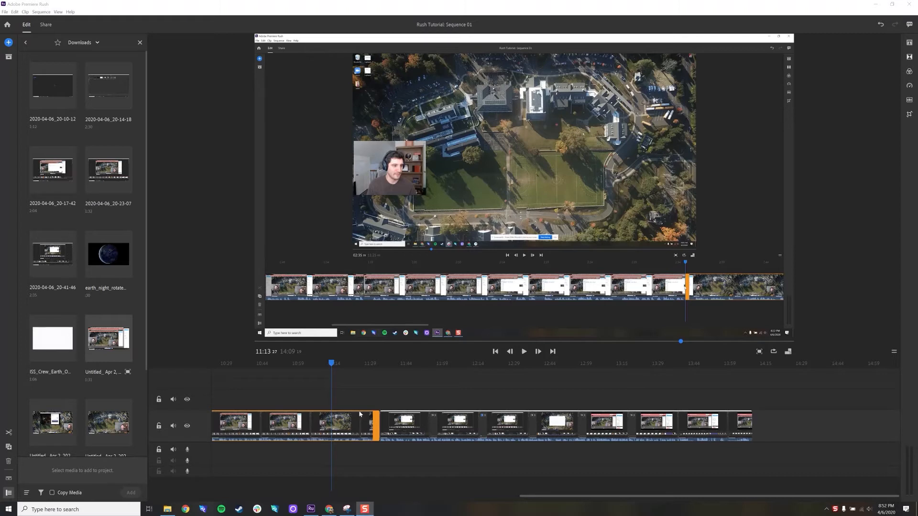
Place the 1200px red arrow image from the Desktop folder on the track above the main video at about 11:13.
{"action": "left_click", "coordinate": [86, 42]}
{"action": "left_click", "coordinate": [83, 54]}
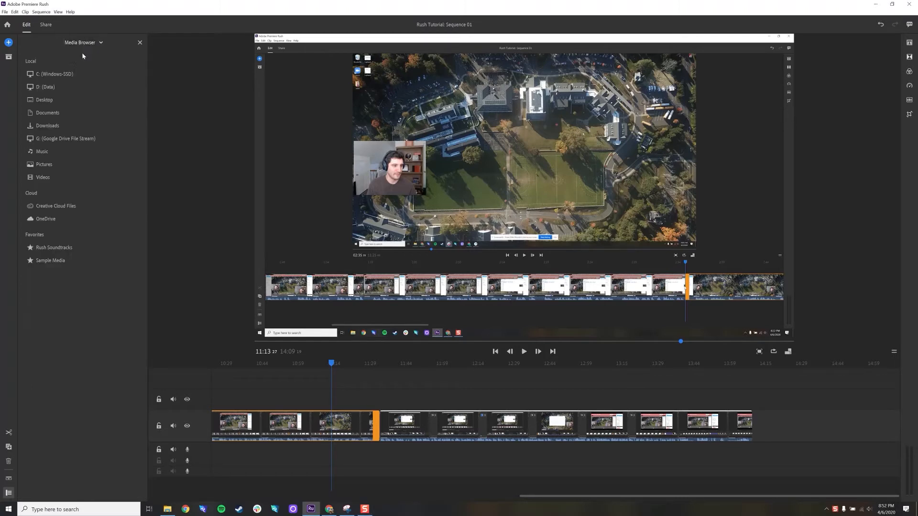
{"action": "left_click", "coordinate": [44, 99]}
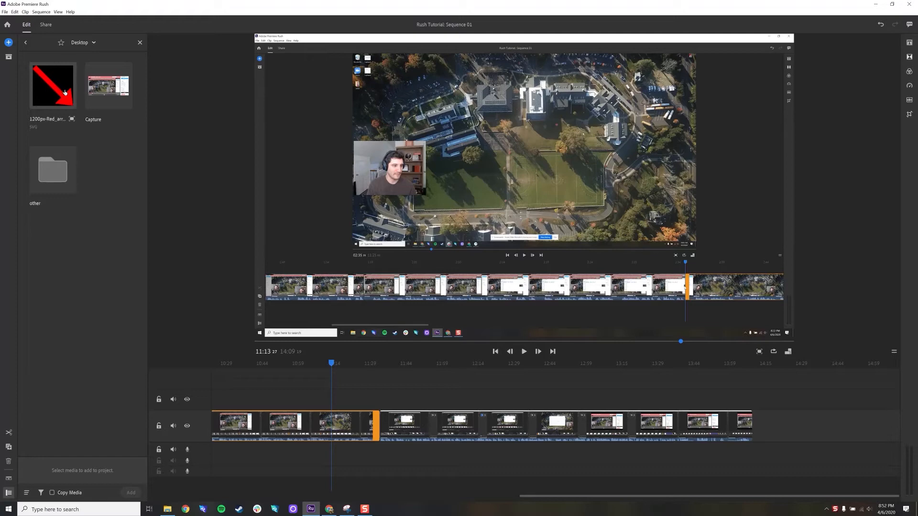
{"action": "left_click", "coordinate": [47, 86]}
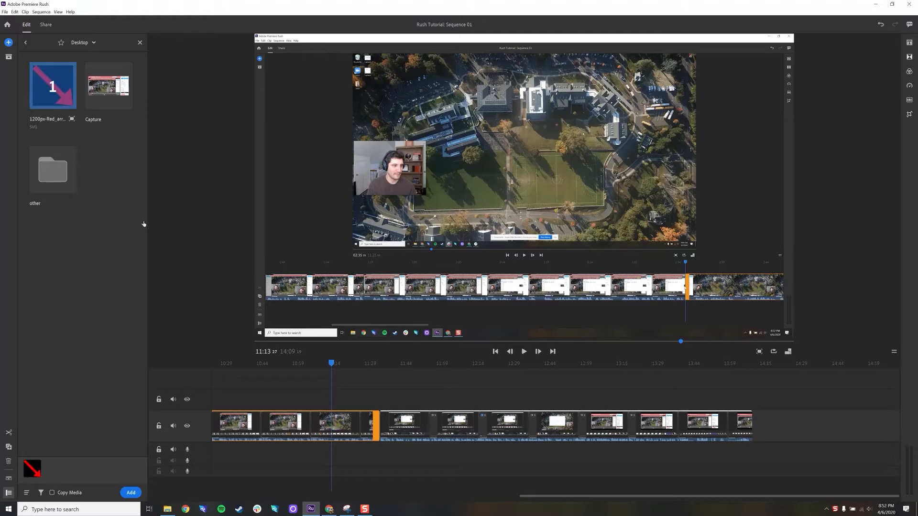
{"action": "mouse_move", "coordinate": [143, 224]}
{"action": "left_mouse_down"}
{"action": "mouse_move", "coordinate": [254, 396]}
{"action": "mouse_move", "coordinate": [310, 401]}
{"action": "mouse_move", "coordinate": [322, 427]}
{"action": "mouse_move", "coordinate": [351, 427]}
{"action": "mouse_move", "coordinate": [337, 416]}
{"action": "mouse_move", "coordinate": [347, 403]}
{"action": "mouse_move", "coordinate": [331, 401]}
{"action": "left_mouse_up"}
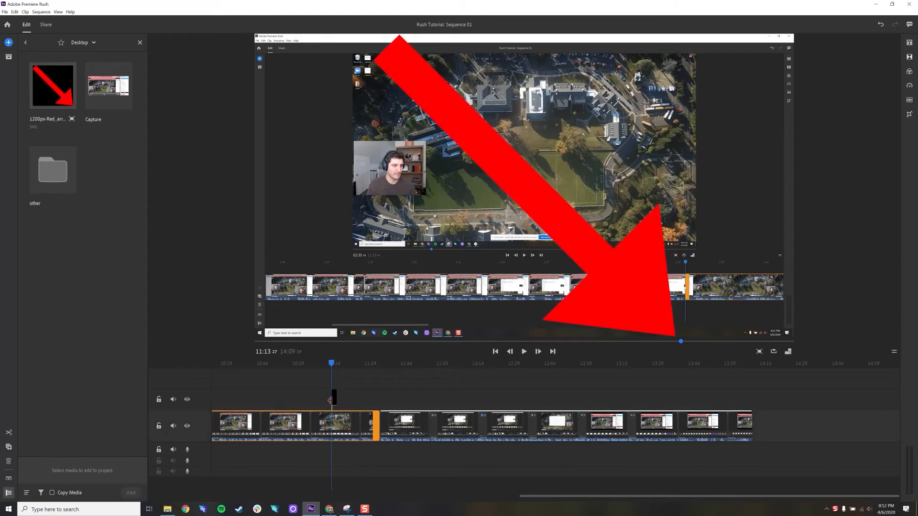
{"action": "left_click", "coordinate": [330, 363]}
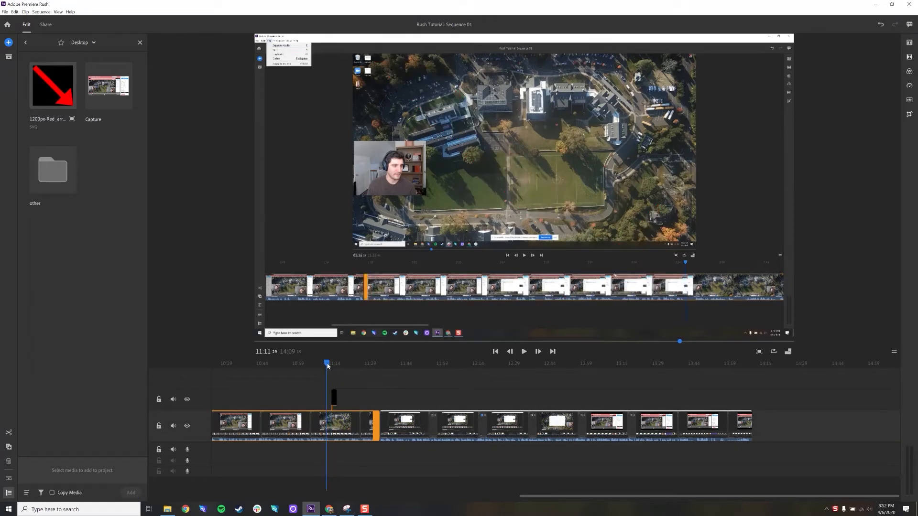
{"action": "left_click_drag", "start_coordinate": [330, 367], "coordinate": [332, 367]}
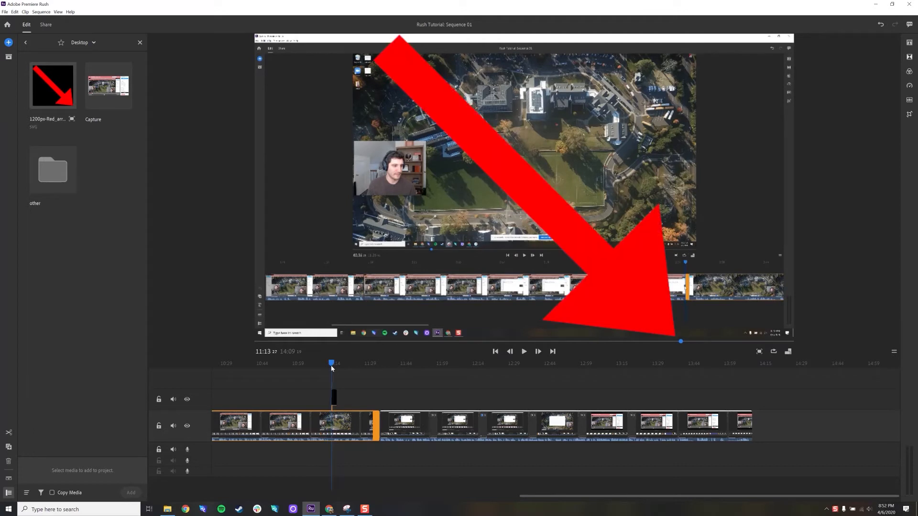
Scale down the red arrow overlay, rotate it slightly and position its tip at the blue Stop sharing button in the preview.
{"action": "left_click", "coordinate": [335, 398]}
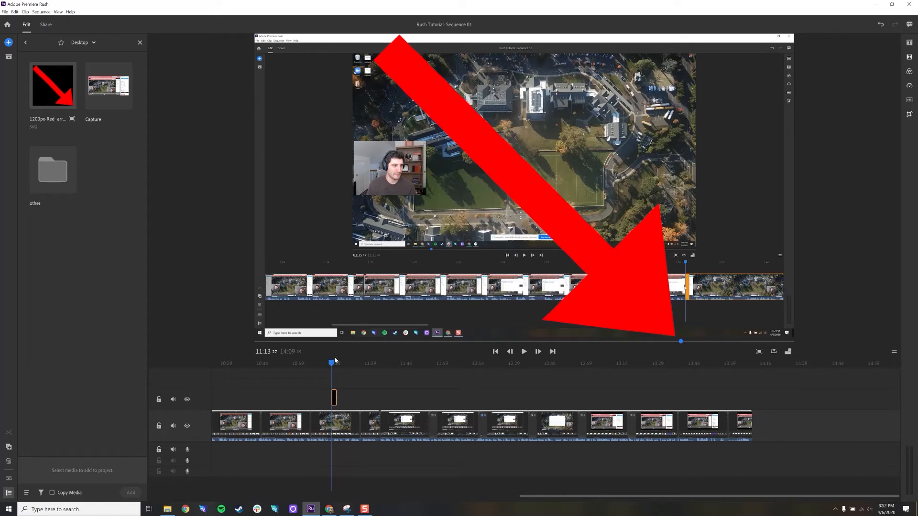
{"action": "left_click_drag", "start_coordinate": [333, 363], "coordinate": [338, 366]}
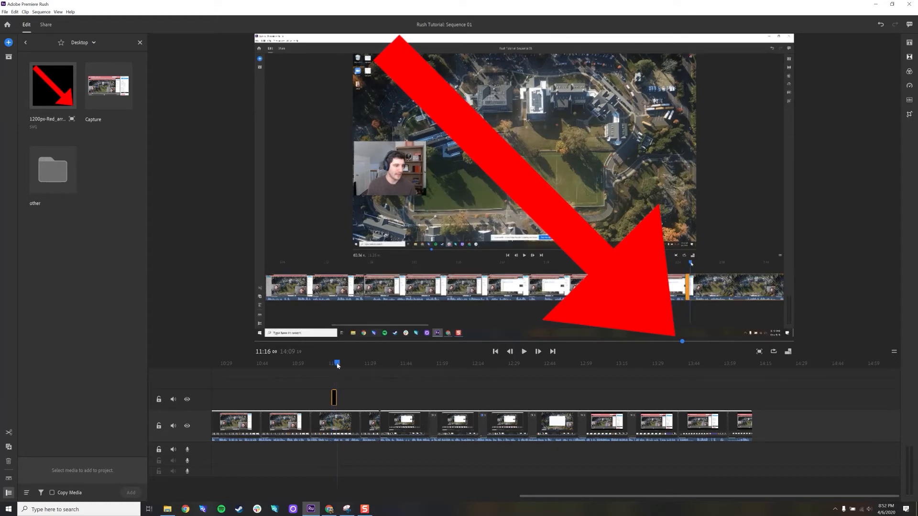
{"action": "left_click", "coordinate": [333, 364]}
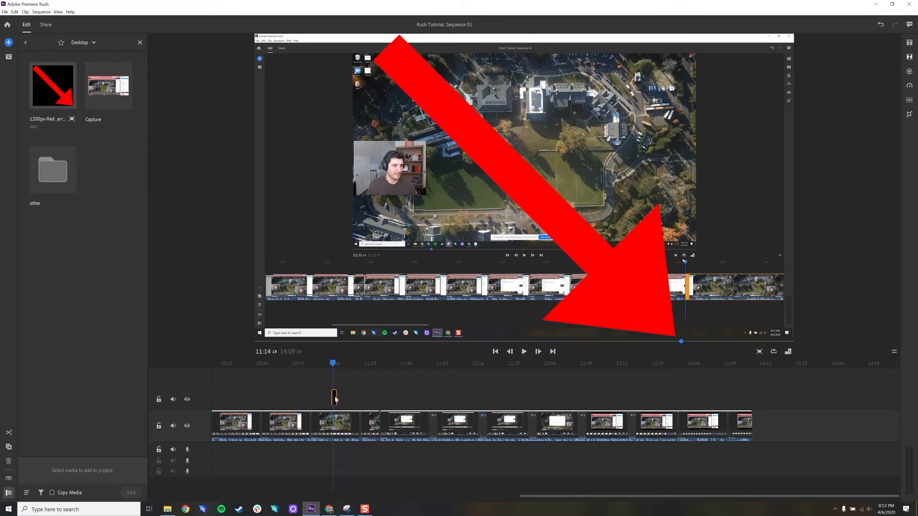
{"action": "left_click", "coordinate": [651, 300]}
{"action": "mouse_move", "coordinate": [609, 281]}
{"action": "left_mouse_down"}
{"action": "mouse_move", "coordinate": [618, 253]}
{"action": "mouse_move", "coordinate": [609, 277]}
{"action": "left_mouse_up"}
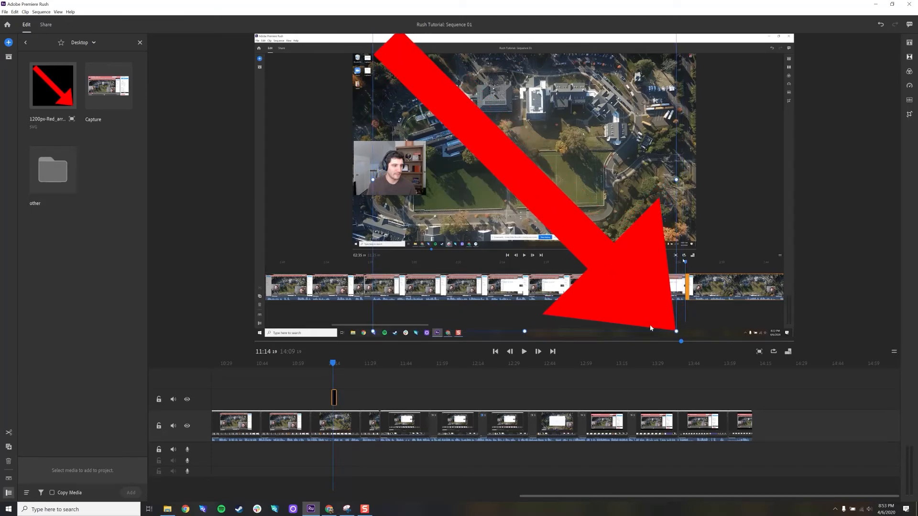
{"action": "left_click_drag", "start_coordinate": [676, 330], "coordinate": [568, 238]}
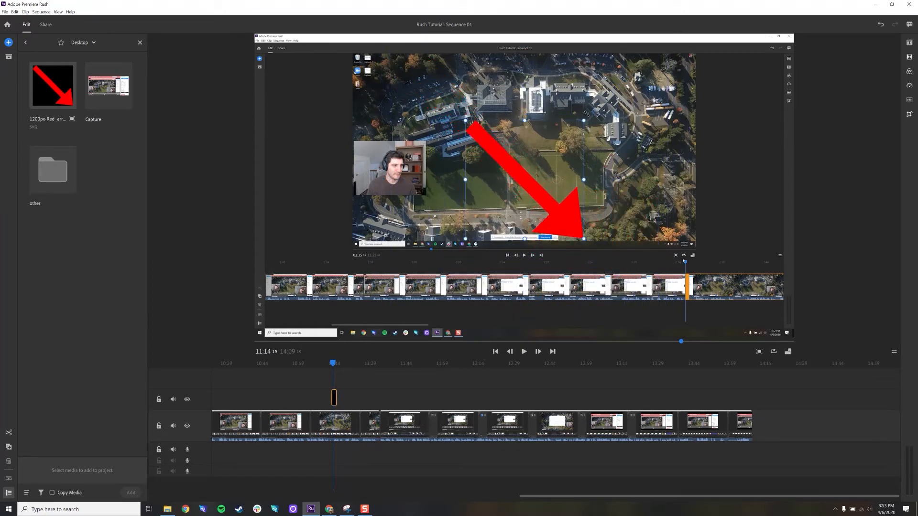
{"action": "left_click_drag", "start_coordinate": [586, 113], "coordinate": [539, 161]}
{"action": "left_click_drag", "start_coordinate": [540, 202], "coordinate": [539, 227]}
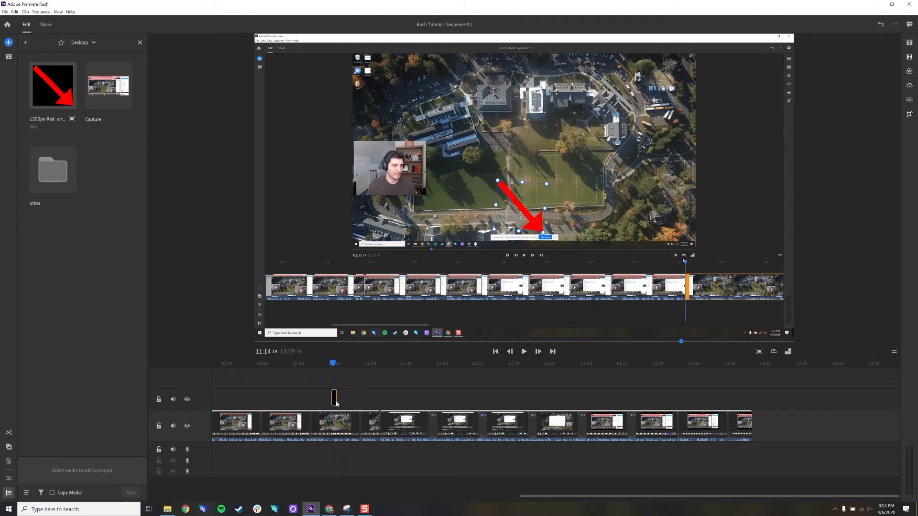
Trim the start of the red arrow clip on the upper track to about 11:14.
{"action": "key", "text": "equal"}
{"action": "key", "text": "equal"}
{"action": "key", "text": "equal"}
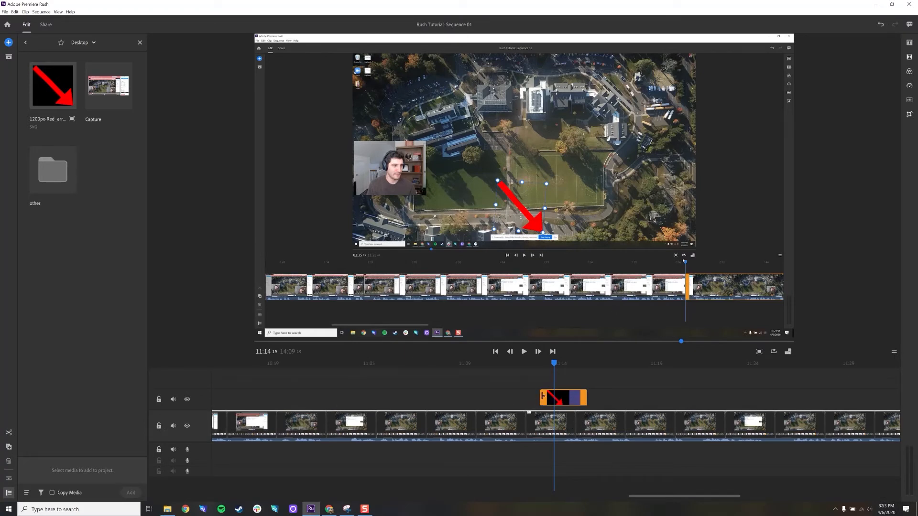
{"action": "left_click_drag", "start_coordinate": [540, 402], "coordinate": [564, 400]}
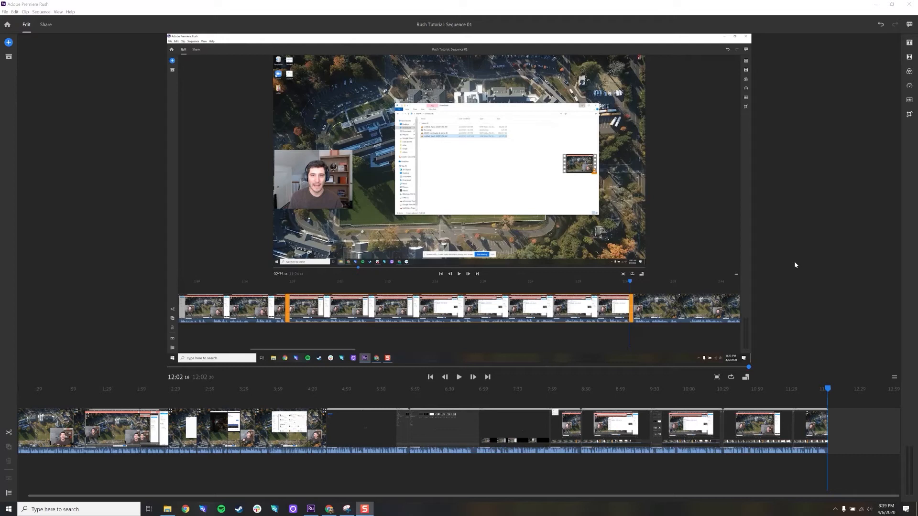
Insert the Capture image from the Desktop folder between the two main-track clips that meet at about 02:49.
{"action": "left_click", "coordinate": [8, 42]}
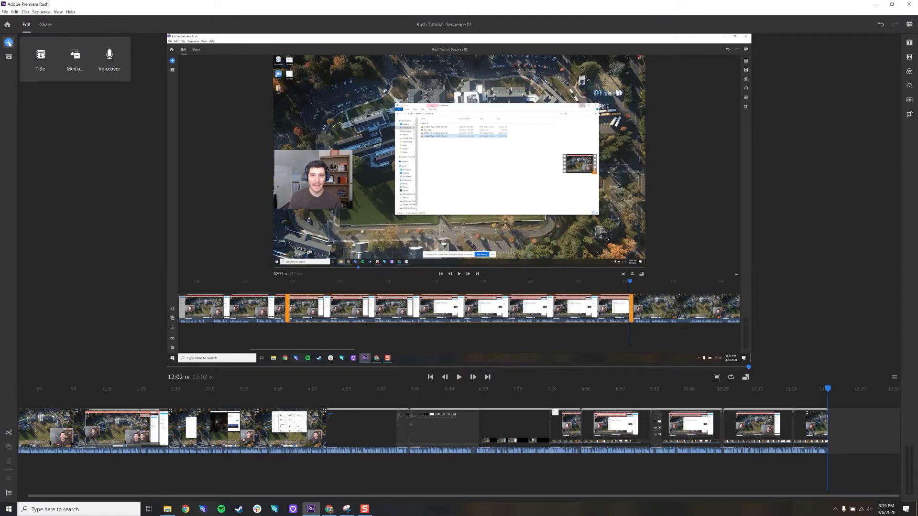
{"action": "left_click", "coordinate": [69, 58]}
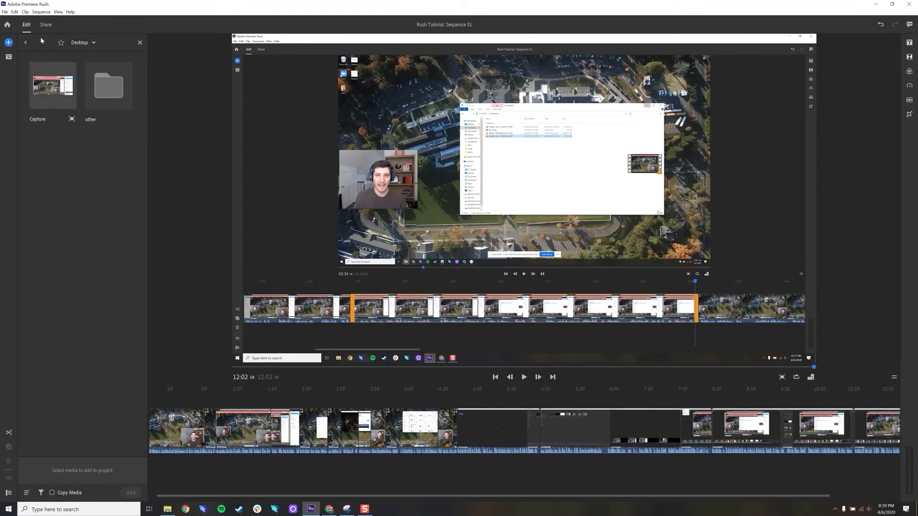
{"action": "left_click", "coordinate": [46, 88]}
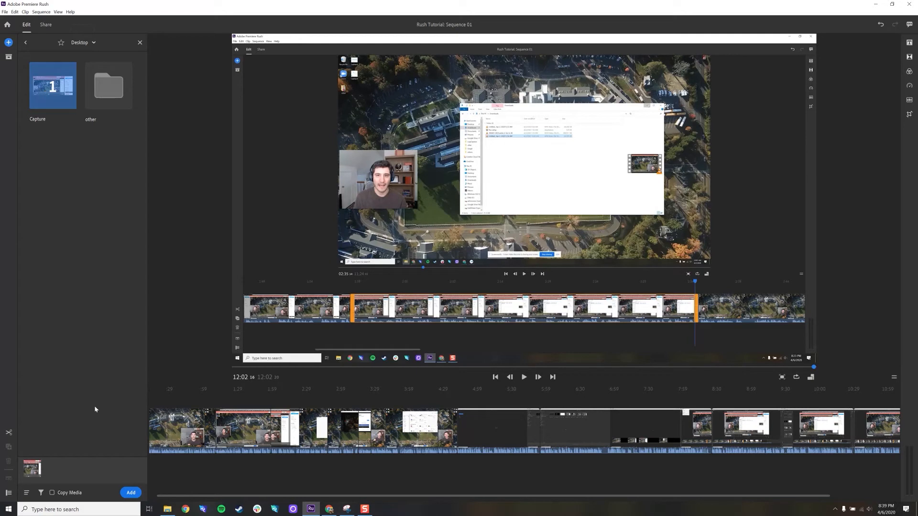
{"action": "scroll", "coordinate": [297, 497], "scroll_direction": "right", "scroll_amount": 3}
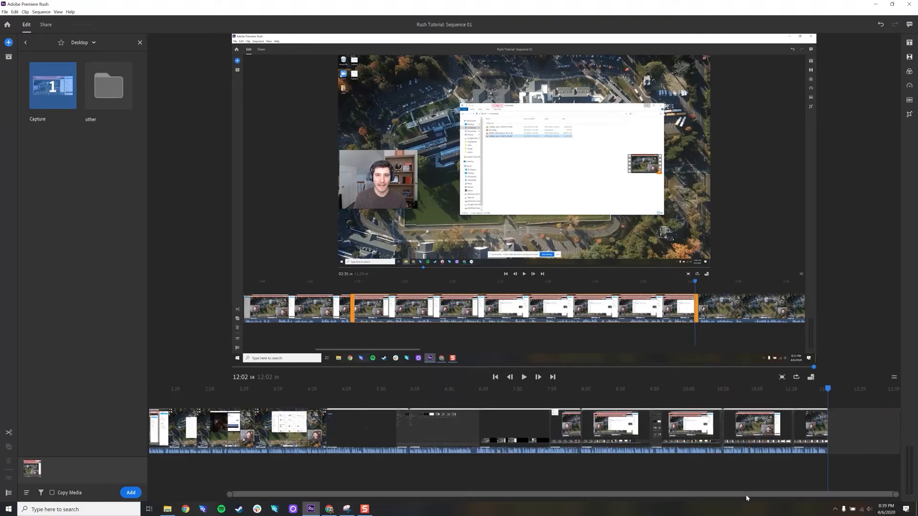
{"action": "scroll", "coordinate": [430, 488], "scroll_direction": "left", "scroll_amount": 3}
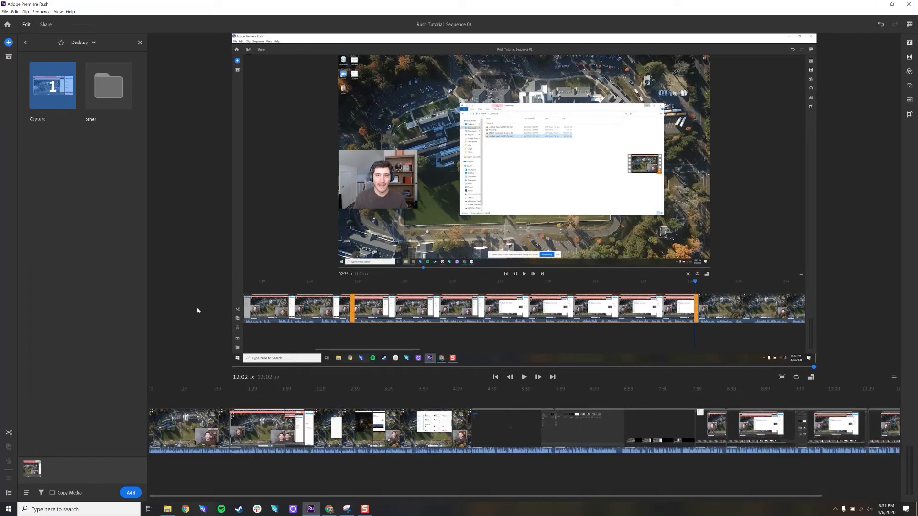
{"action": "mouse_move", "coordinate": [51, 89]}
{"action": "left_mouse_down"}
{"action": "mouse_move", "coordinate": [124, 233]}
{"action": "mouse_move", "coordinate": [266, 443]}
{"action": "mouse_move", "coordinate": [472, 440]}
{"action": "mouse_move", "coordinate": [285, 440]}
{"action": "mouse_move", "coordinate": [340, 442]}
{"action": "left_mouse_up"}
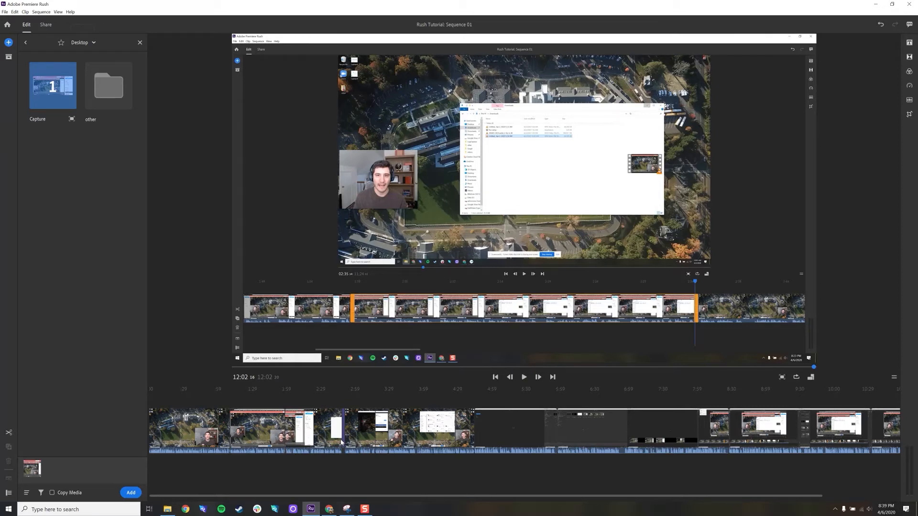
{"action": "left_click_drag", "start_coordinate": [340, 442], "coordinate": [342, 443]}
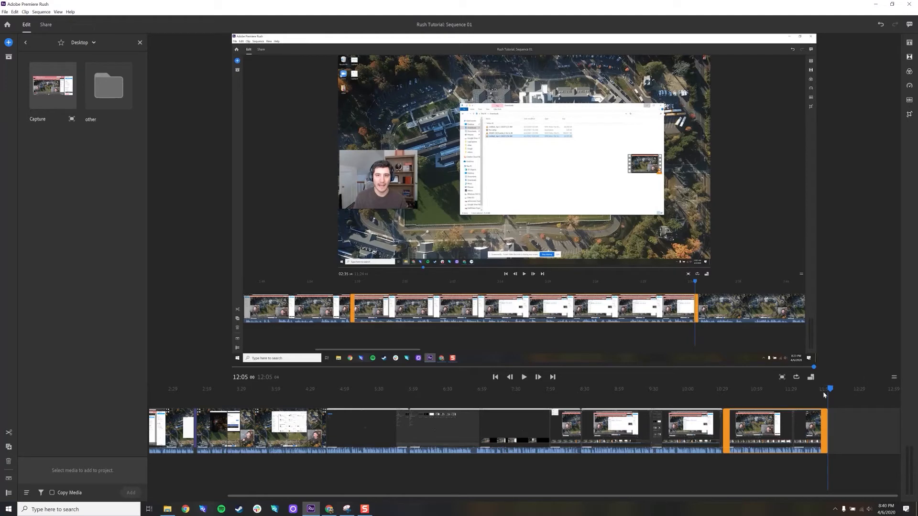
Extend the end of the inserted Capture image to about 02:54 so that it lasts about 5 seconds.
{"action": "left_click_drag", "start_coordinate": [831, 391], "coordinate": [191, 432]}
{"action": "left_click", "coordinate": [191, 432]}
{"action": "scroll", "coordinate": [225, 433], "scroll_direction": "left", "scroll_amount": 1}
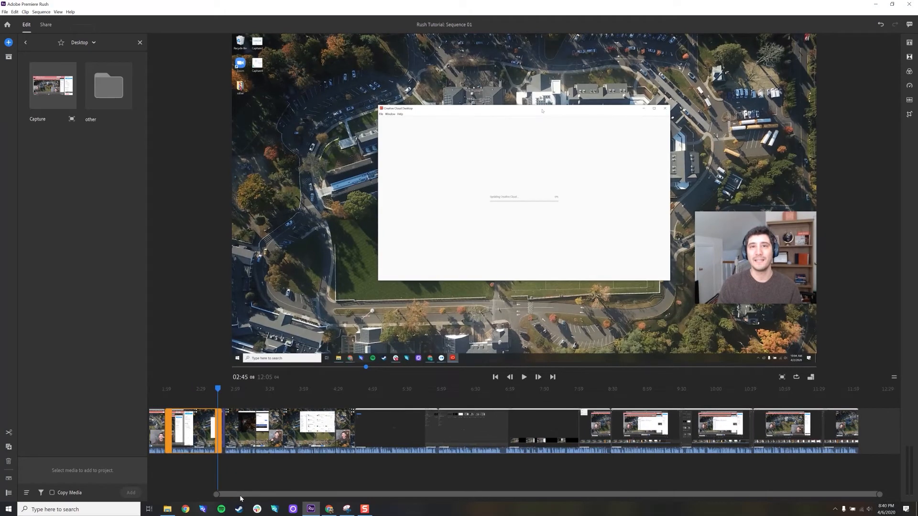
{"action": "left_click", "coordinate": [219, 390]}
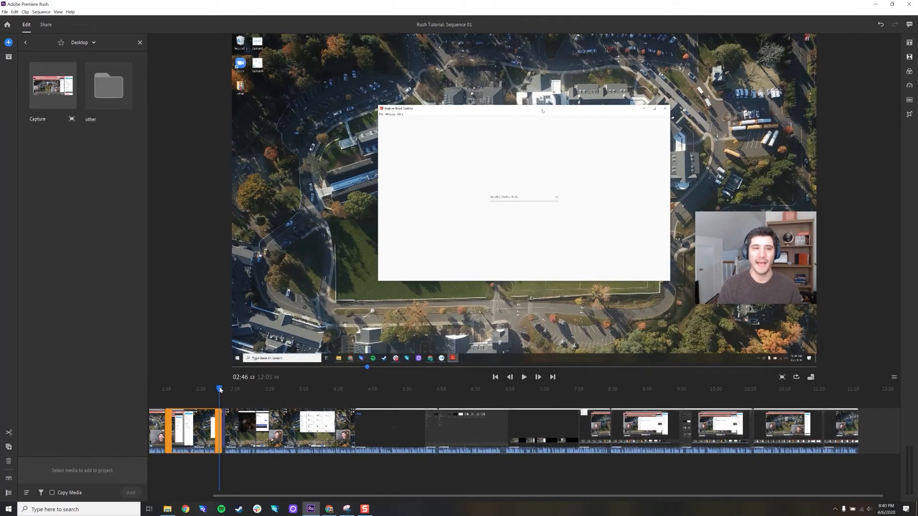
{"action": "left_click", "coordinate": [41, 12]}
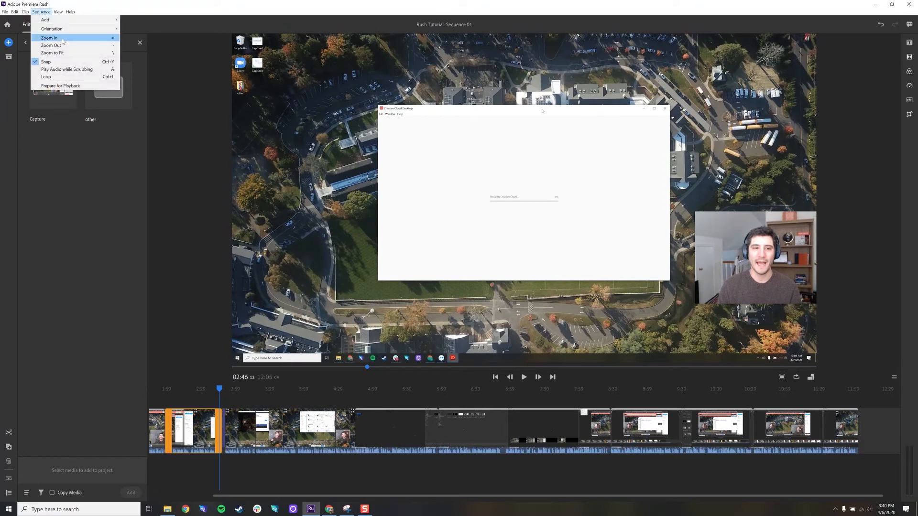
{"action": "left_click", "coordinate": [47, 10]}
{"action": "left_click", "coordinate": [47, 10]}
{"action": "left_click", "coordinate": [48, 9]}
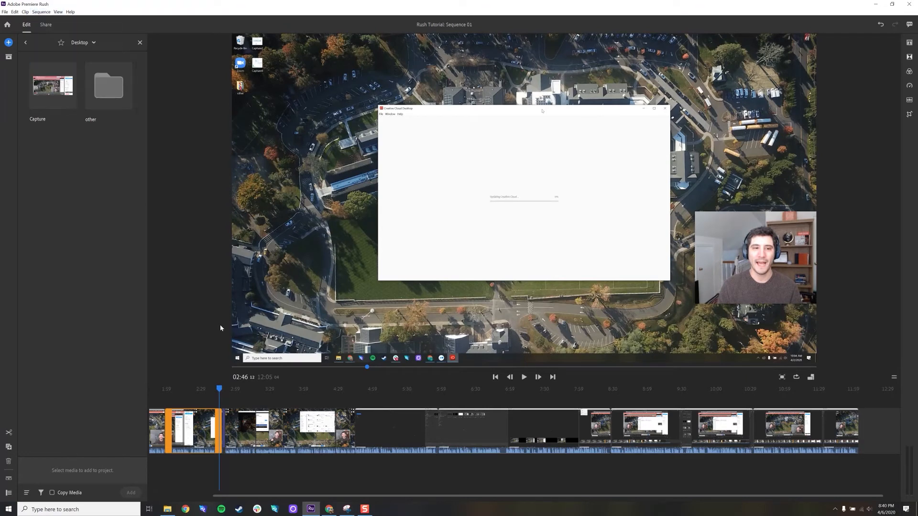
{"action": "key", "text": "equal"}
{"action": "key", "text": "equal"}
{"action": "key", "text": "equal"}
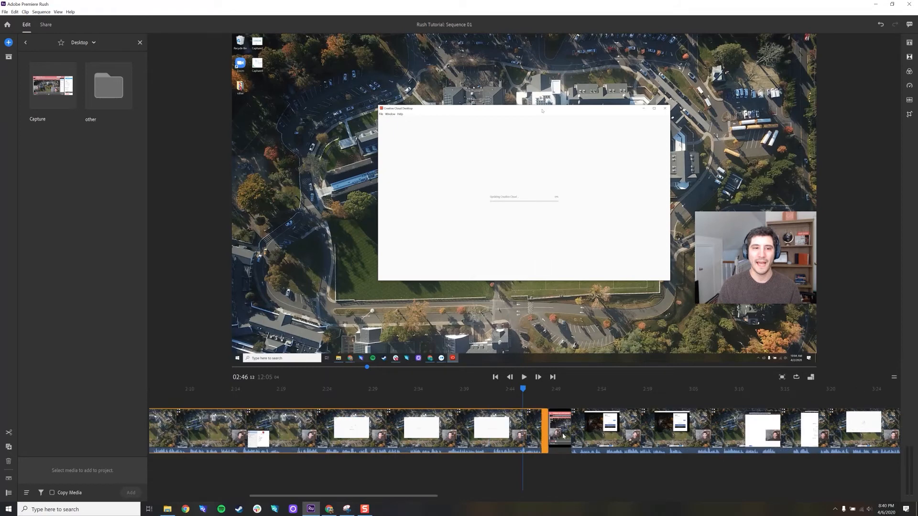
{"action": "key", "text": "equal"}
{"action": "key", "text": "equal"}
{"action": "key", "text": "equal"}
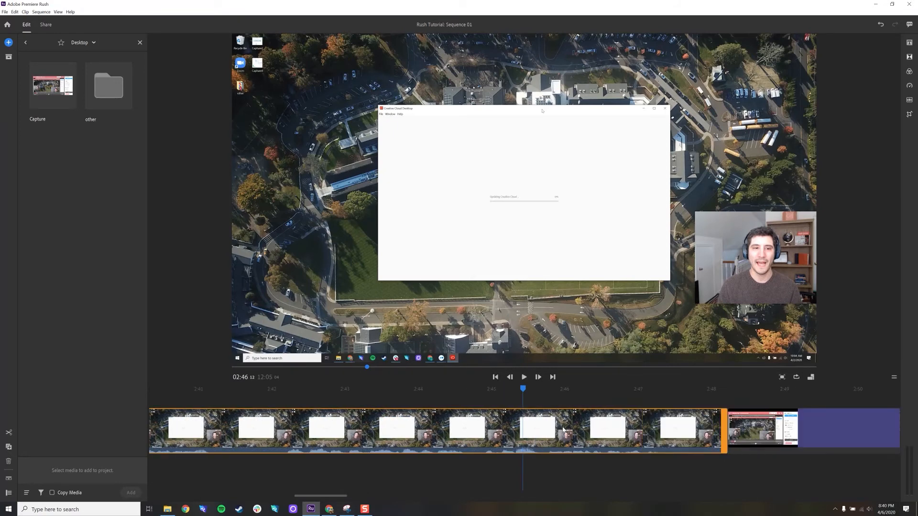
{"action": "key", "text": "minus"}
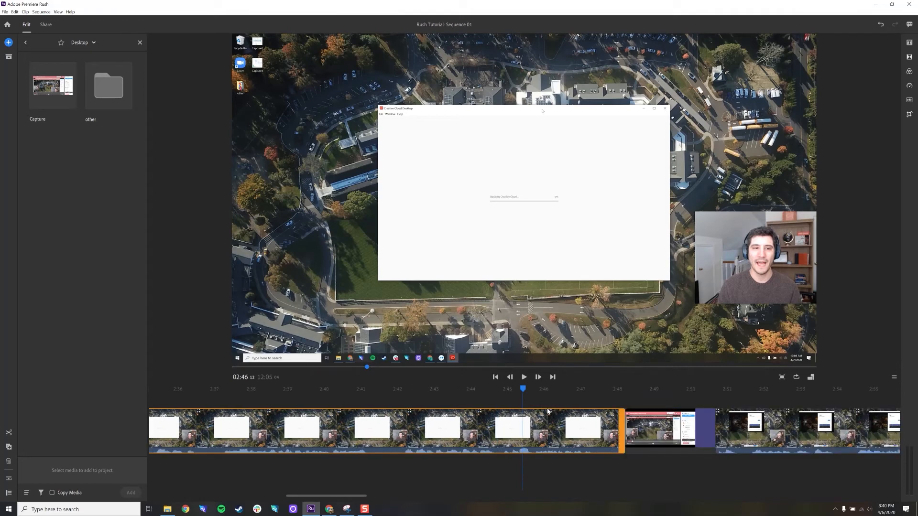
{"action": "left_click", "coordinate": [670, 438]}
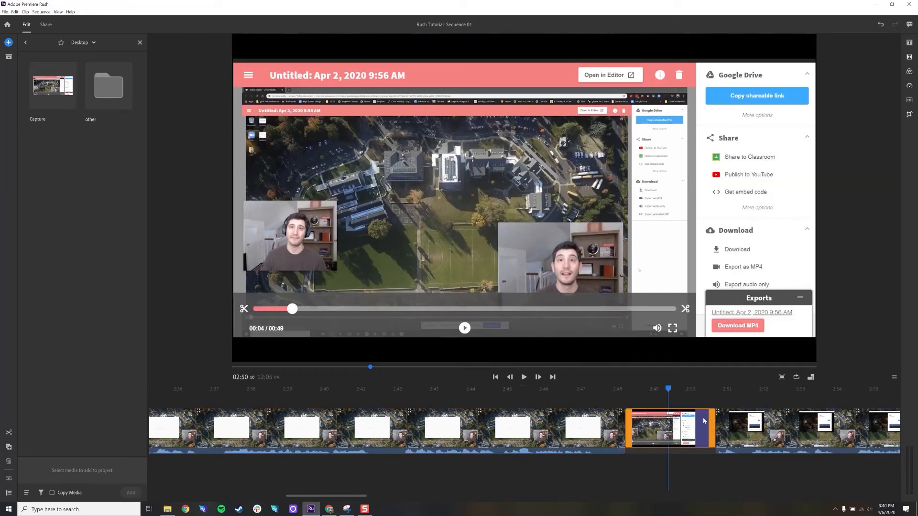
{"action": "left_click_drag", "start_coordinate": [670, 389], "coordinate": [645, 405]}
{"action": "left_click_drag", "start_coordinate": [711, 433], "coordinate": [816, 436]}
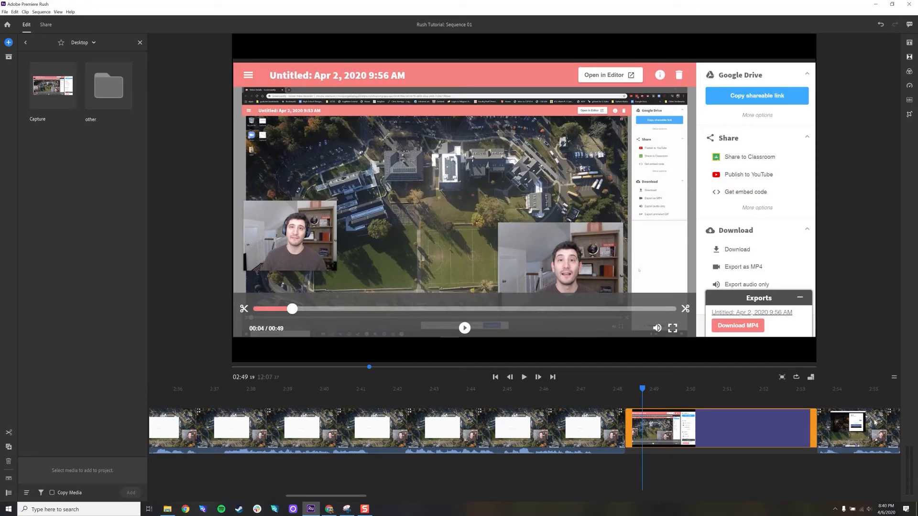
Record a voiceover on the first audio track from the start of the Capture image at 02:49 to about 02:54.
{"action": "left_click_drag", "start_coordinate": [641, 392], "coordinate": [623, 396]}
{"action": "left_click", "coordinate": [9, 43]}
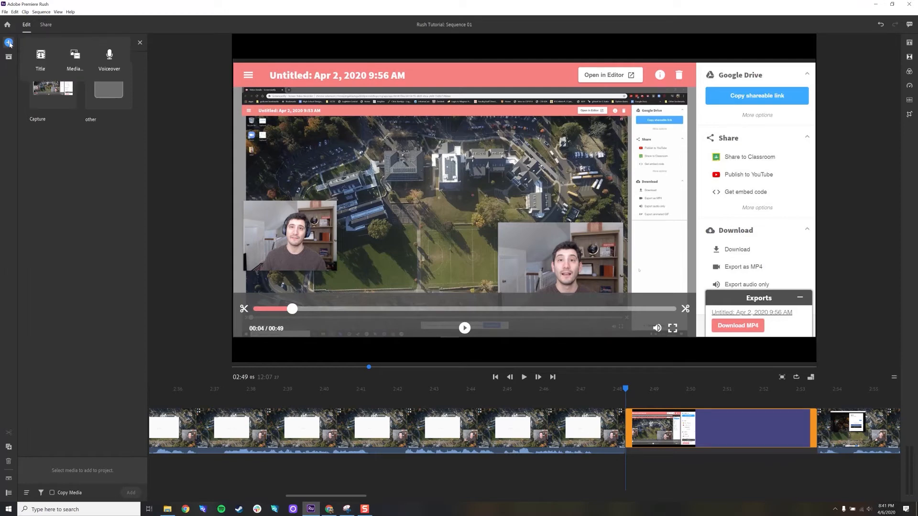
{"action": "left_click", "coordinate": [105, 66]}
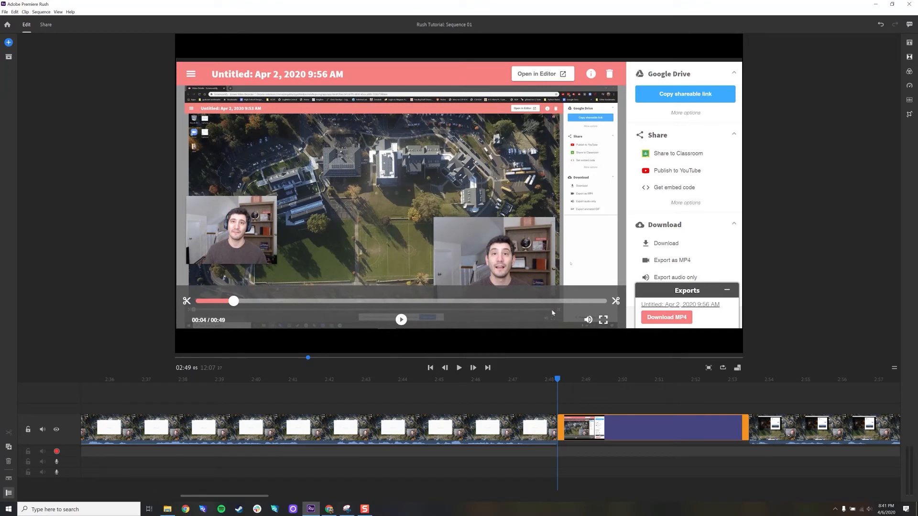
{"action": "left_click", "coordinate": [57, 451]}
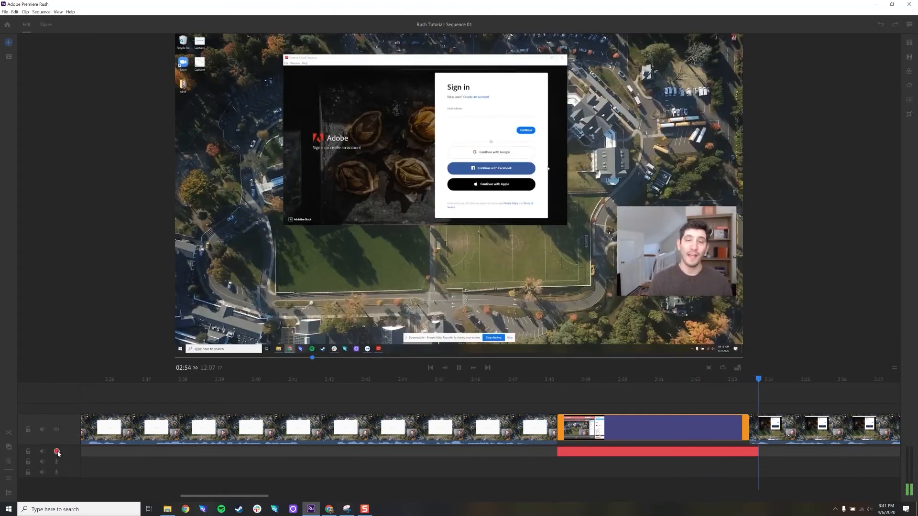
{"action": "left_click", "coordinate": [57, 452]}
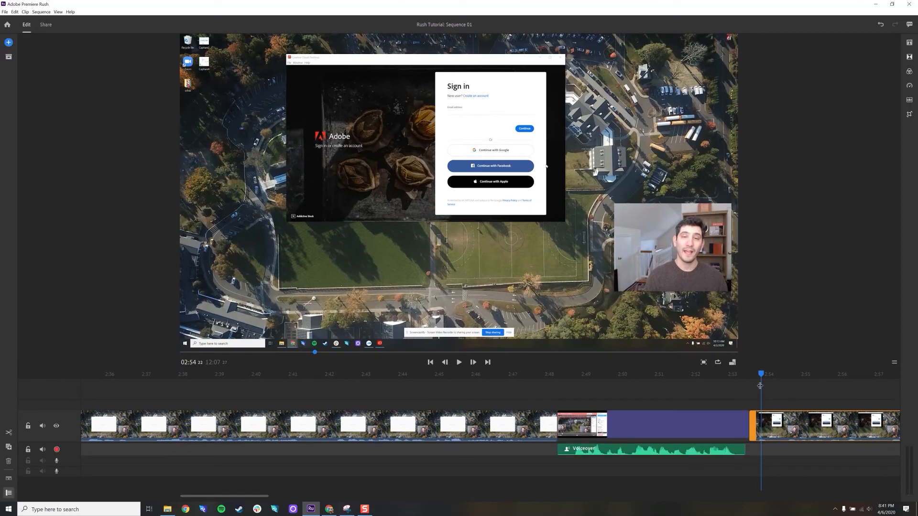
Play the sequence from about 02:47 through the Capture image to check the recorded voiceover.
{"action": "left_click_drag", "start_coordinate": [758, 379], "coordinate": [506, 413]}
{"action": "left_click", "coordinate": [498, 410]}
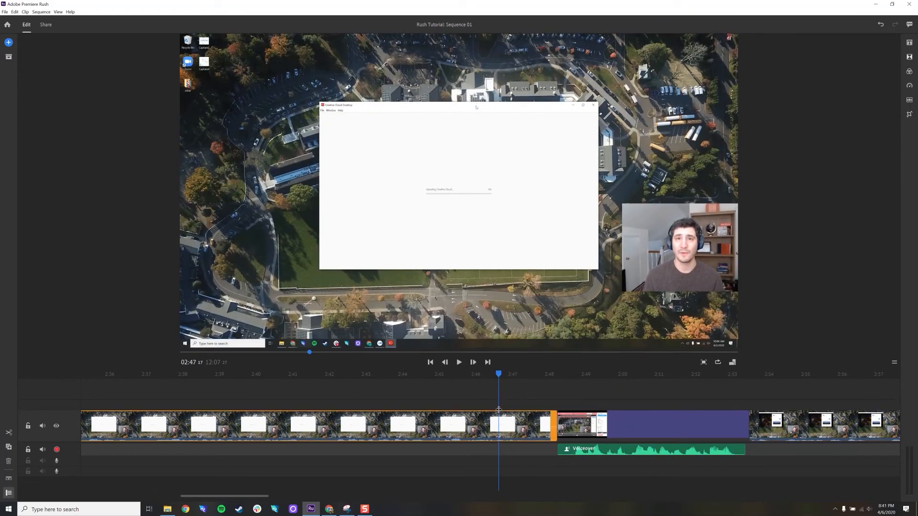
{"action": "key", "text": "space"}
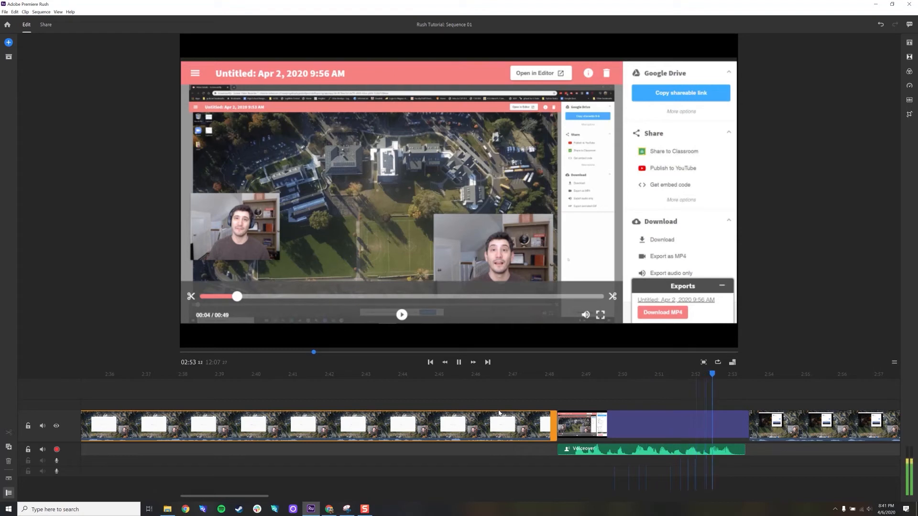
{"action": "key", "text": "space"}
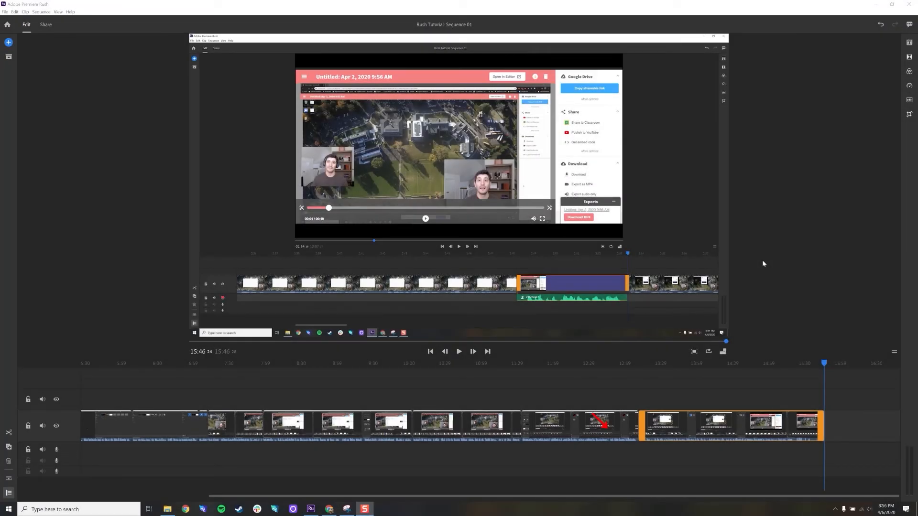
Apply a Cross Dissolve transition at the cut near 13:11 and play across it to preview the effect.
{"action": "left_click", "coordinate": [910, 57]}
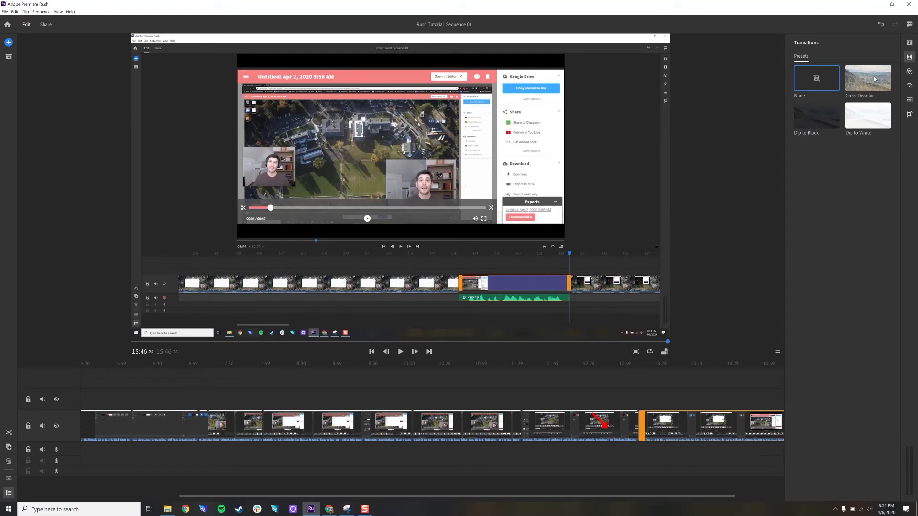
{"action": "mouse_move", "coordinate": [876, 78]}
{"action": "left_mouse_down"}
{"action": "mouse_move", "coordinate": [823, 158]}
{"action": "mouse_move", "coordinate": [705, 392]}
{"action": "mouse_move", "coordinate": [640, 426]}
{"action": "left_mouse_up"}
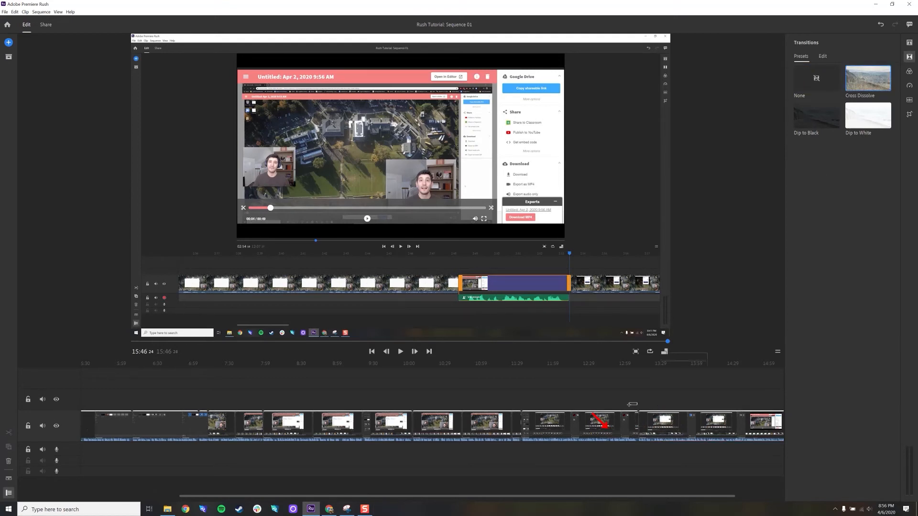
{"action": "left_click", "coordinate": [631, 413]}
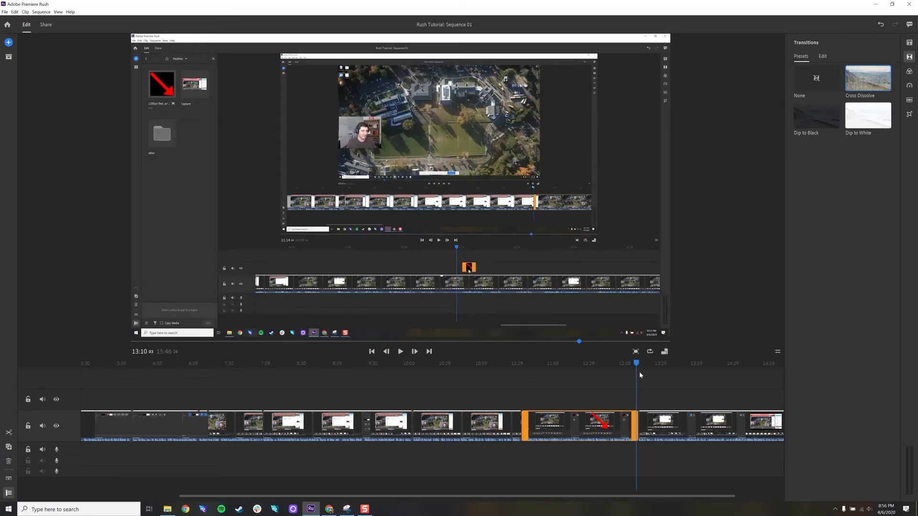
{"action": "key", "text": "space"}
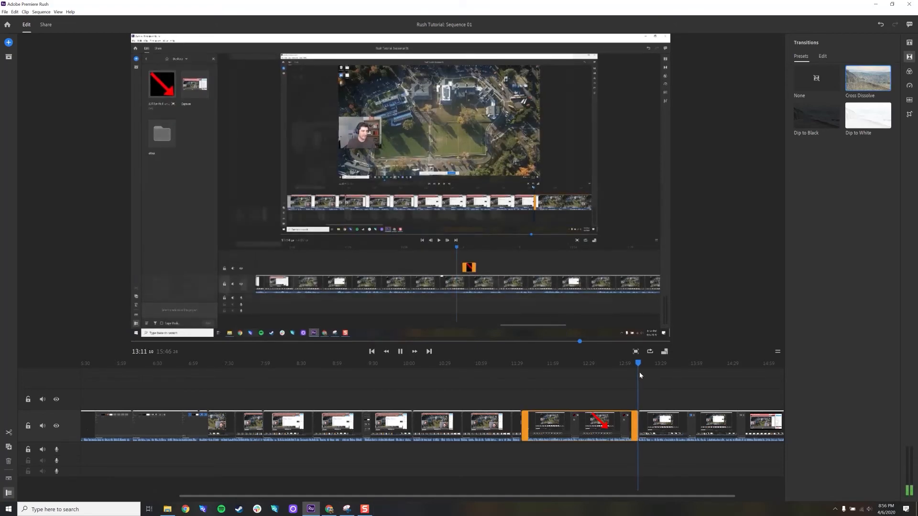
{"action": "key", "text": "space"}
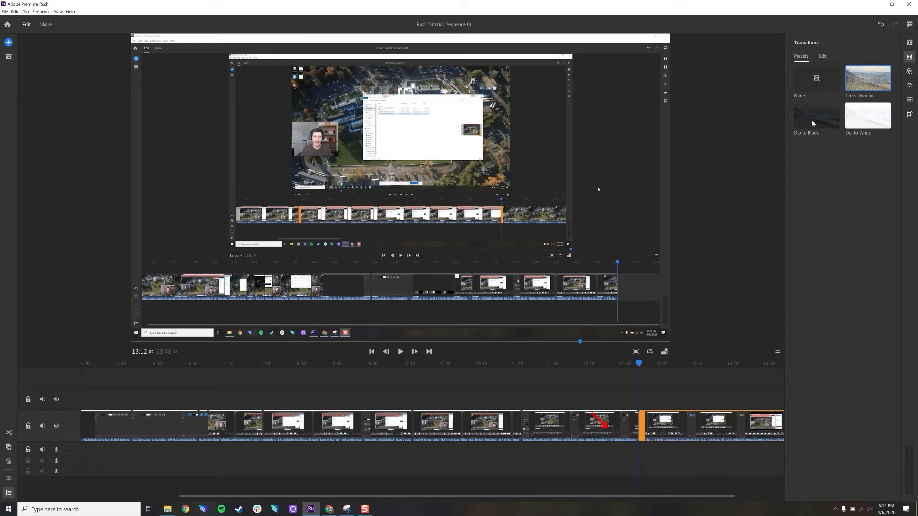
Apply a Dip to Black transition at the cut near 11:33 and play across it to preview the effect.
{"action": "left_click_drag", "start_coordinate": [583, 390], "coordinate": [531, 422]}
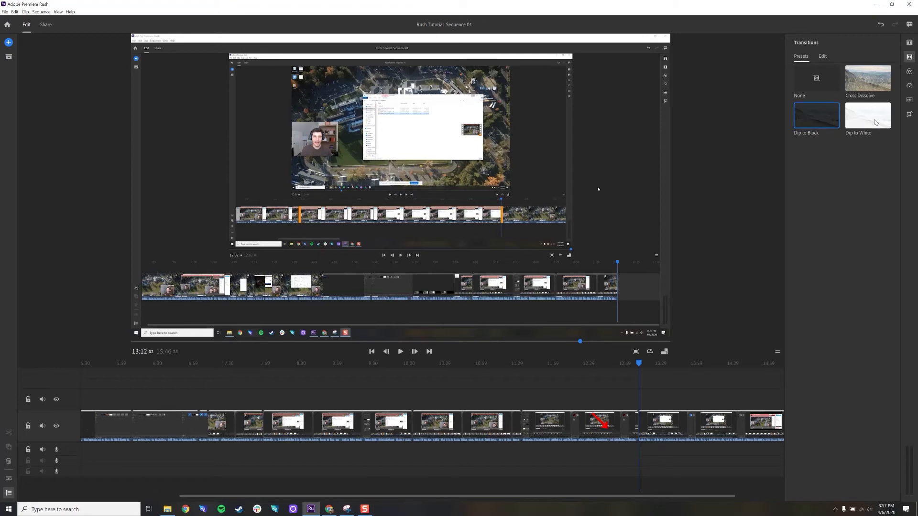
{"action": "left_click_drag", "start_coordinate": [640, 363], "coordinate": [523, 380]}
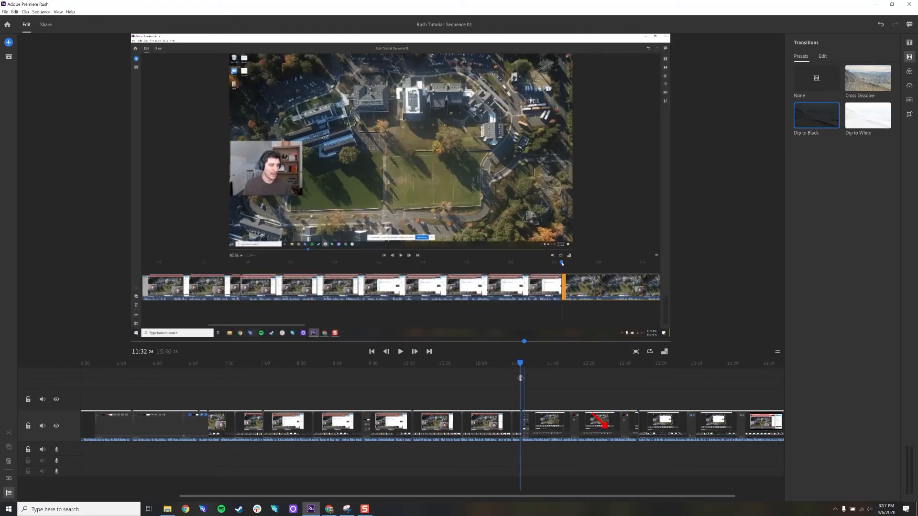
{"action": "key", "text": "space"}
{"action": "key", "text": "space"}
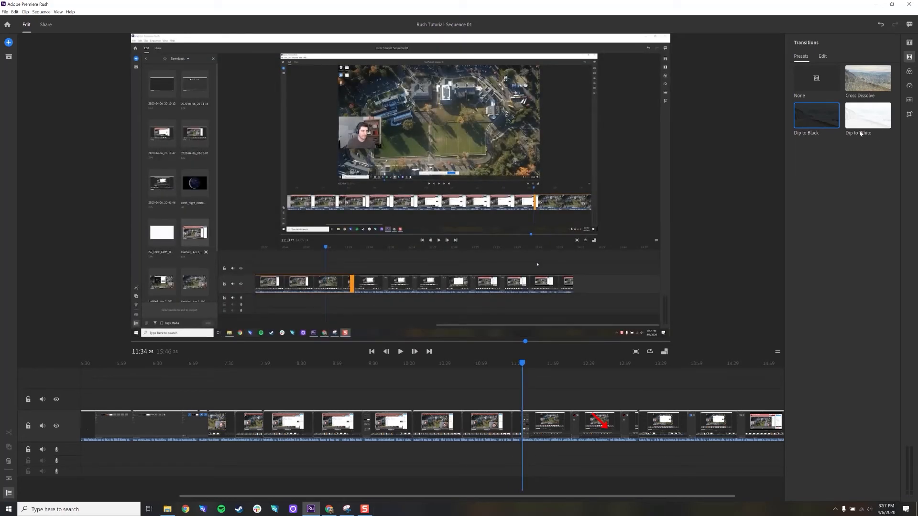
Apply a Dip to White transition at the cut near 10:03 and play across it to preview the effect.
{"action": "mouse_move", "coordinate": [860, 134]}
{"action": "left_mouse_down"}
{"action": "mouse_move", "coordinate": [404, 420]}
{"action": "mouse_move", "coordinate": [418, 432]}
{"action": "left_mouse_up"}
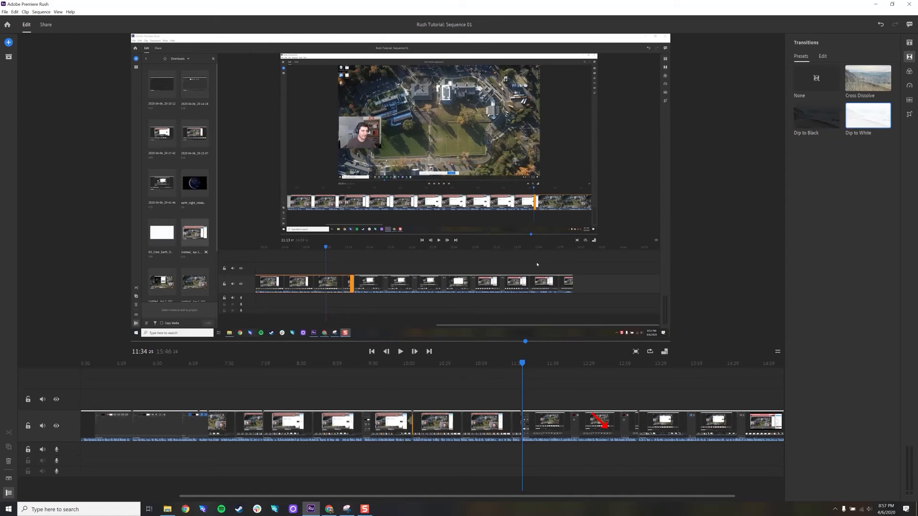
{"action": "left_click_drag", "start_coordinate": [524, 364], "coordinate": [410, 373]}
{"action": "key", "text": "space"}
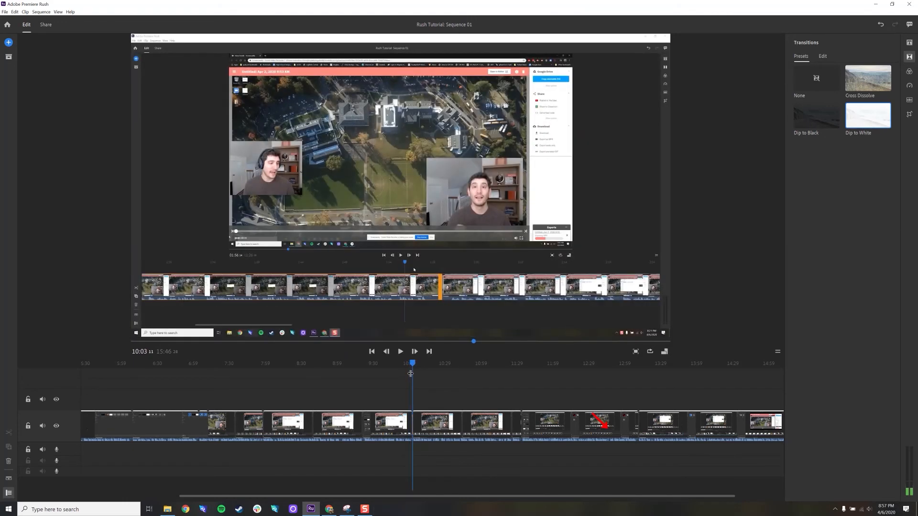
Stop playback and delete the Dip to White transition at the cut near 10:03.
{"action": "key", "text": "space"}
{"action": "scroll", "coordinate": [418, 427], "scroll_direction": "up", "scroll_amount": 5}
{"action": "left_click", "coordinate": [417, 426]}
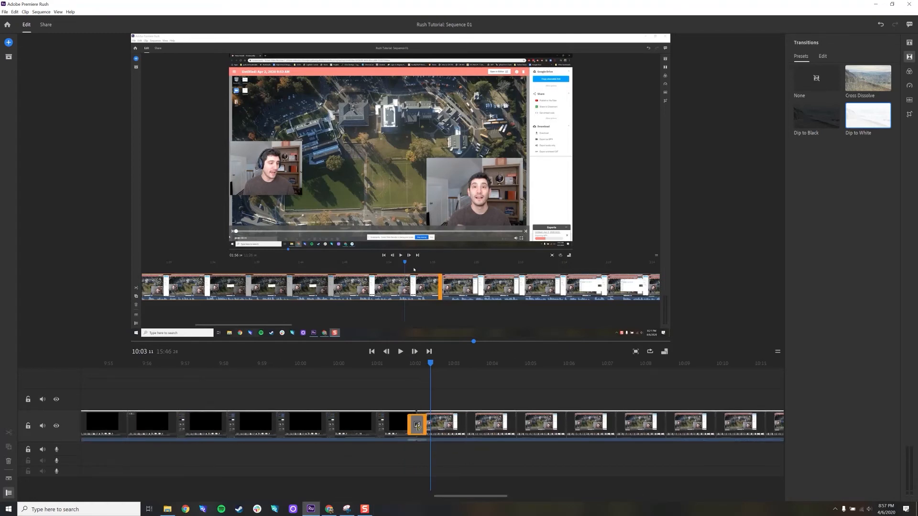
{"action": "scroll", "coordinate": [417, 426], "scroll_direction": "up", "scroll_amount": 3}
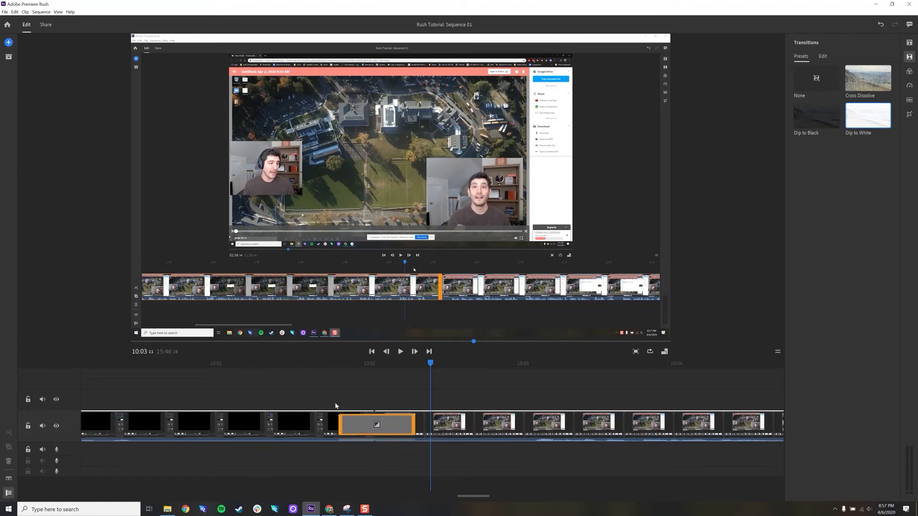
{"action": "left_click", "coordinate": [364, 427]}
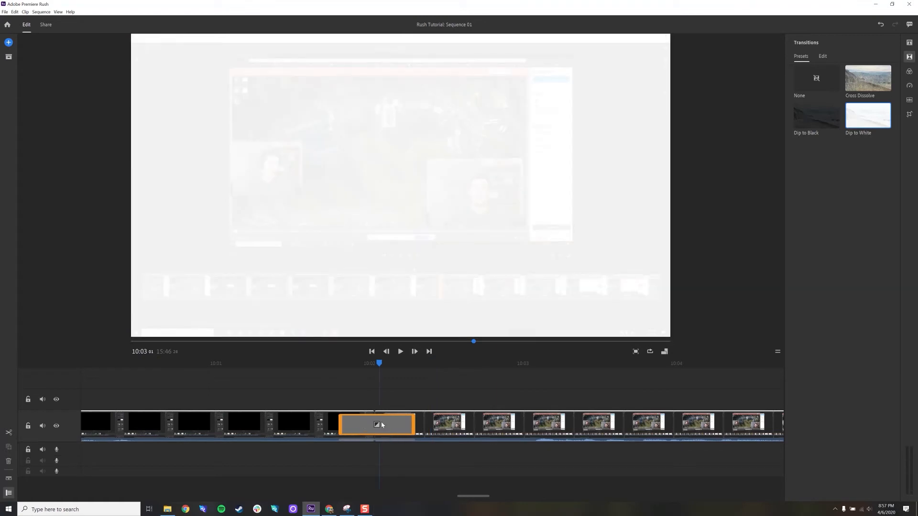
{"action": "key", "text": "Delete"}
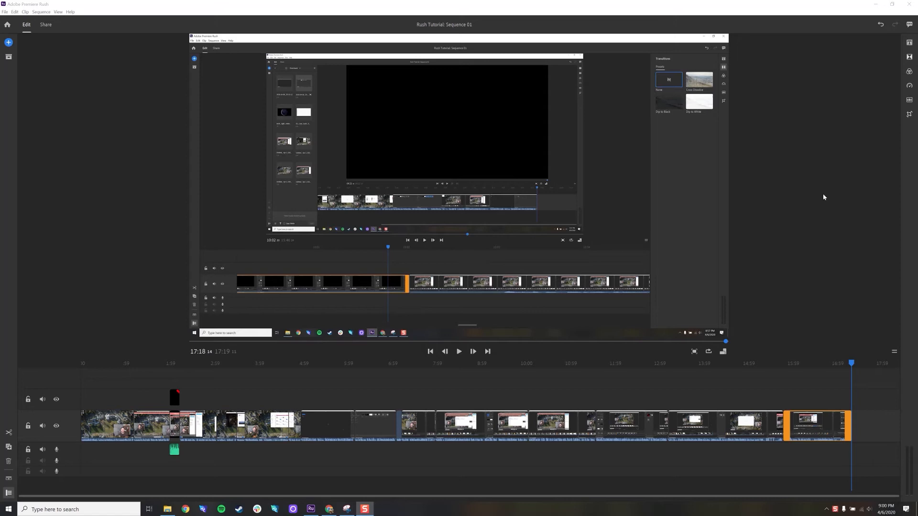
Add a Basic Lower-Third Left title on a new track above the clips at about 07:59.
{"action": "left_click", "coordinate": [910, 43]}
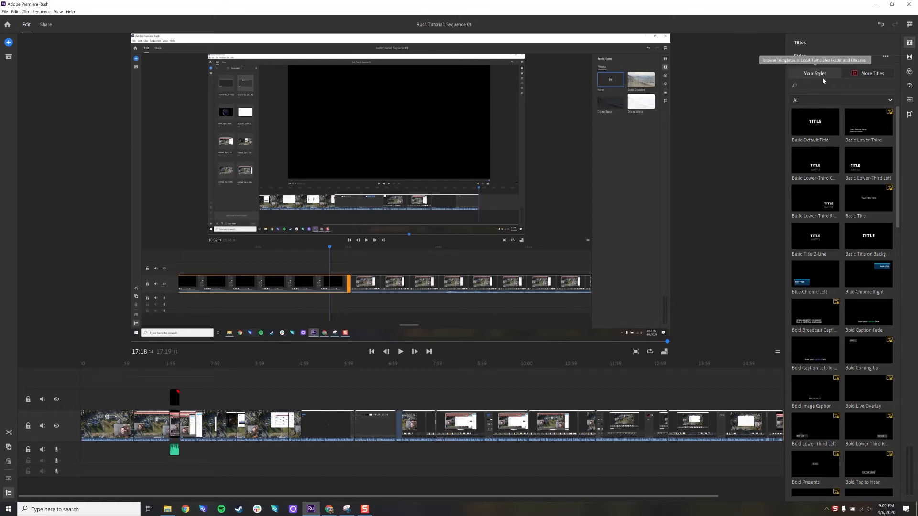
{"action": "left_click", "coordinate": [890, 101]}
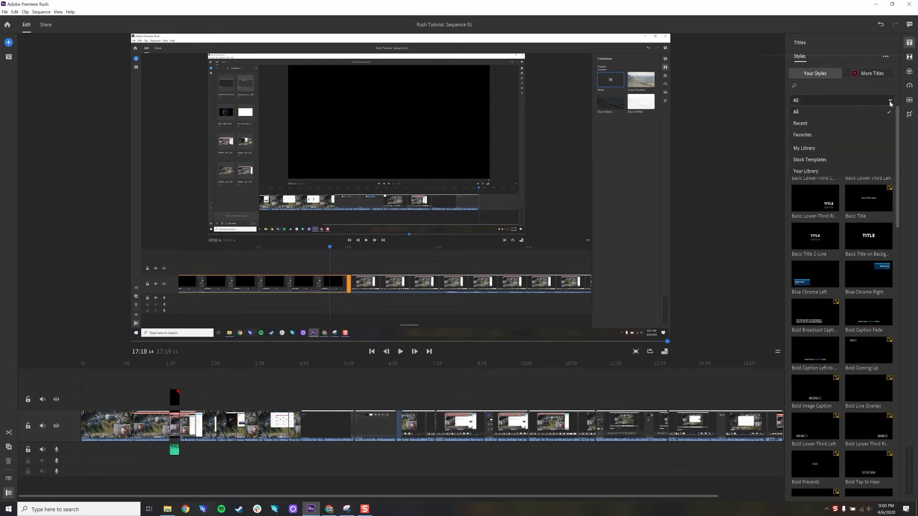
{"action": "left_click", "coordinate": [844, 90]}
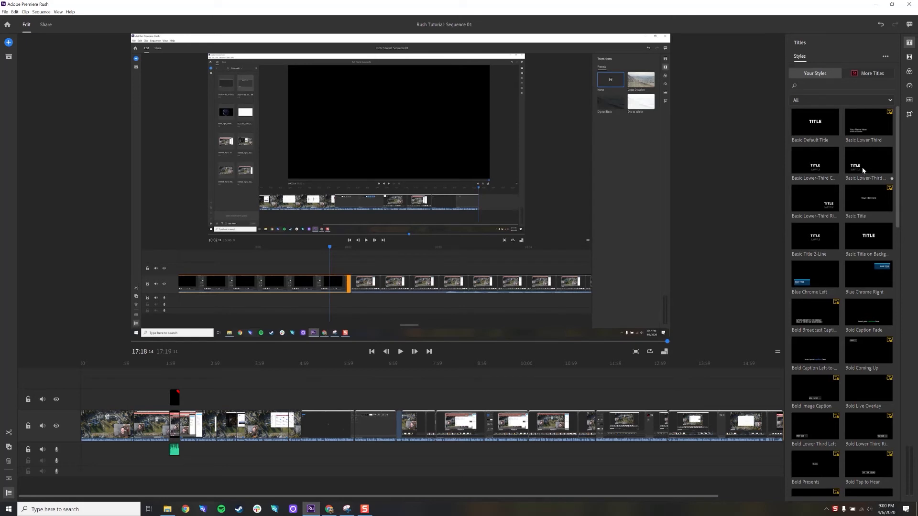
{"action": "mouse_move", "coordinate": [849, 169]}
{"action": "left_mouse_down"}
{"action": "mouse_move", "coordinate": [560, 423]}
{"action": "mouse_move", "coordinate": [309, 423]}
{"action": "mouse_move", "coordinate": [646, 423]}
{"action": "mouse_move", "coordinate": [417, 427]}
{"action": "mouse_move", "coordinate": [478, 423]}
{"action": "mouse_move", "coordinate": [447, 423]}
{"action": "mouse_move", "coordinate": [428, 373]}
{"action": "left_mouse_up"}
{"action": "left_click_drag", "start_coordinate": [437, 384], "coordinate": [437, 384]}
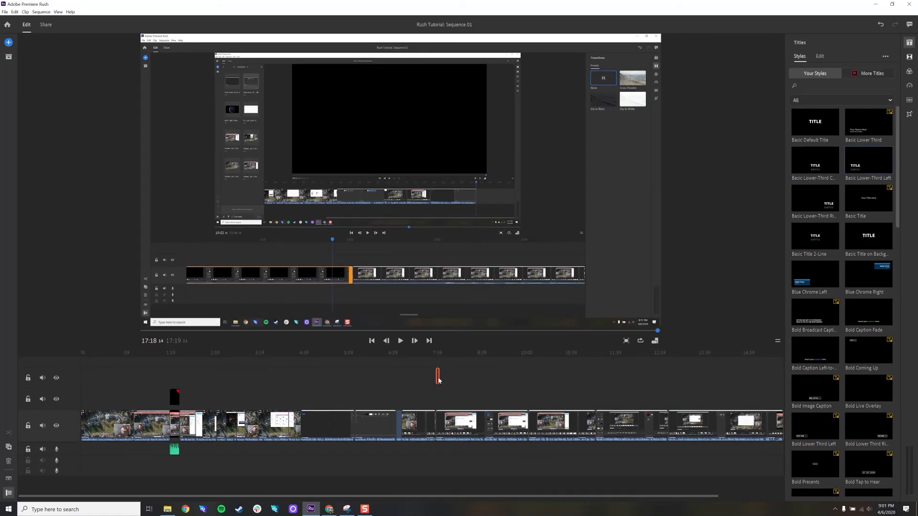
Show the lower-third title in the preview and replace its main text with "New title".
{"action": "left_click", "coordinate": [437, 368]}
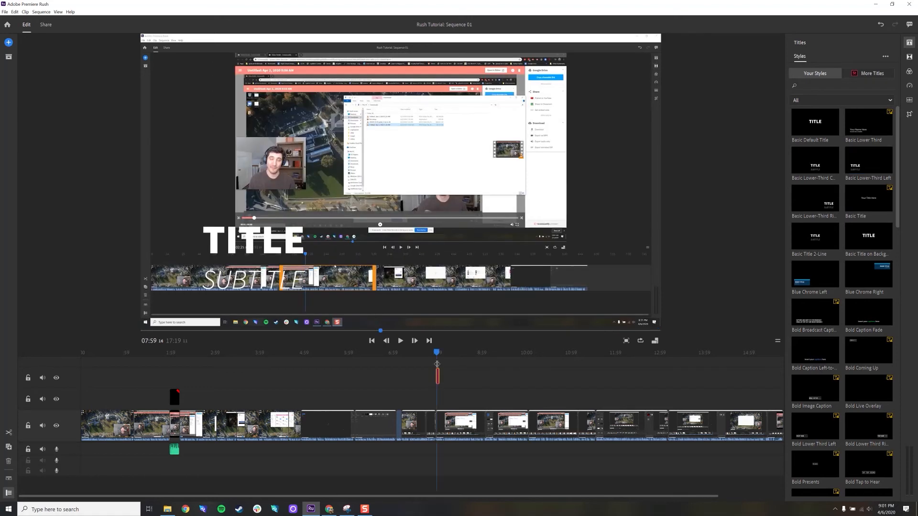
{"action": "left_click", "coordinate": [440, 362]}
{"action": "left_click", "coordinate": [437, 379]}
{"action": "left_click", "coordinate": [253, 247]}
{"action": "double_click", "coordinate": [245, 244]}
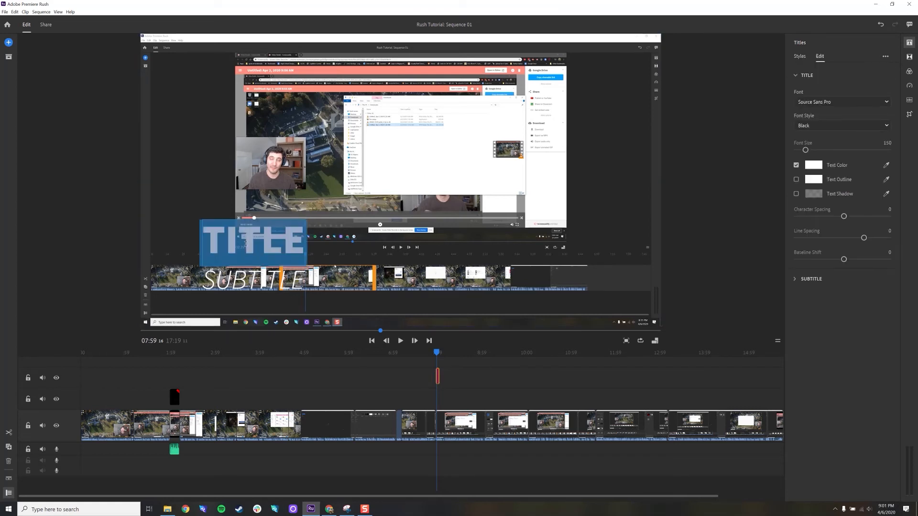
{"action": "left_click", "coordinate": [261, 237]}
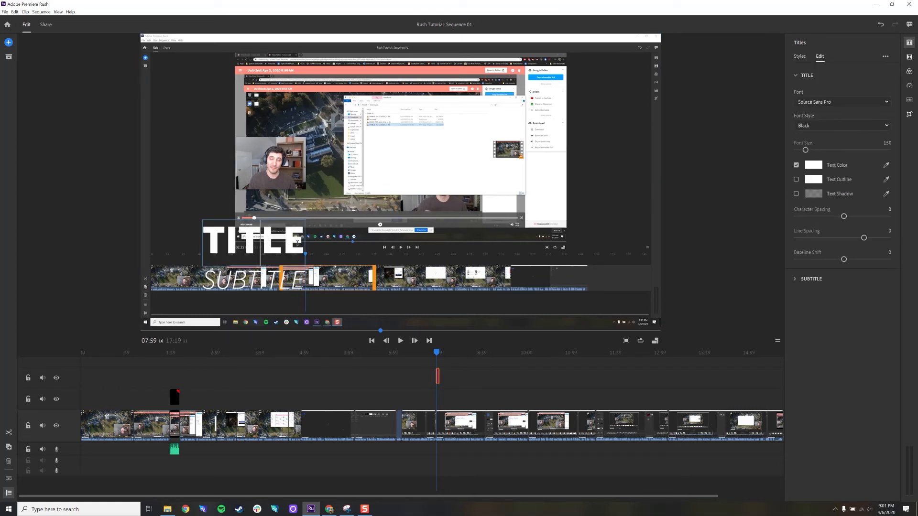
{"action": "left_click_drag", "start_coordinate": [305, 243], "coordinate": [213, 249]}
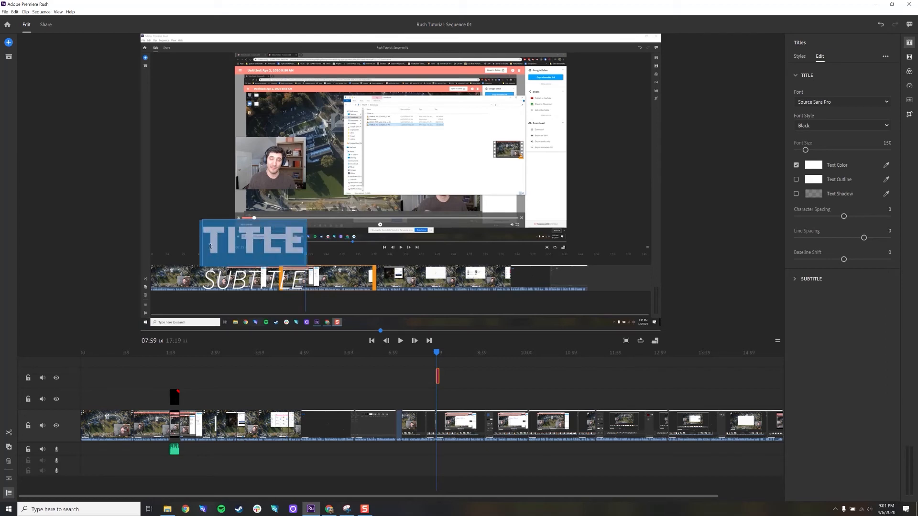
{"action": "type", "text": "New title"}
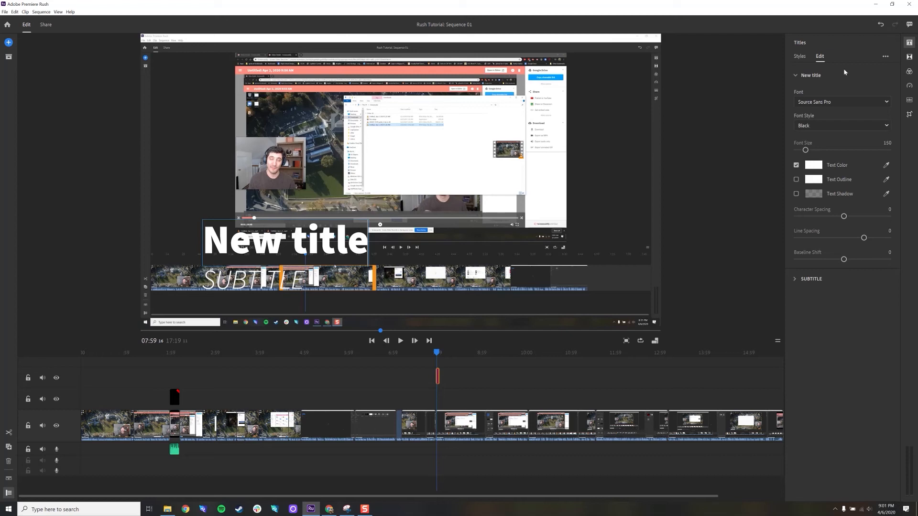
{"action": "left_click", "coordinate": [887, 103]}
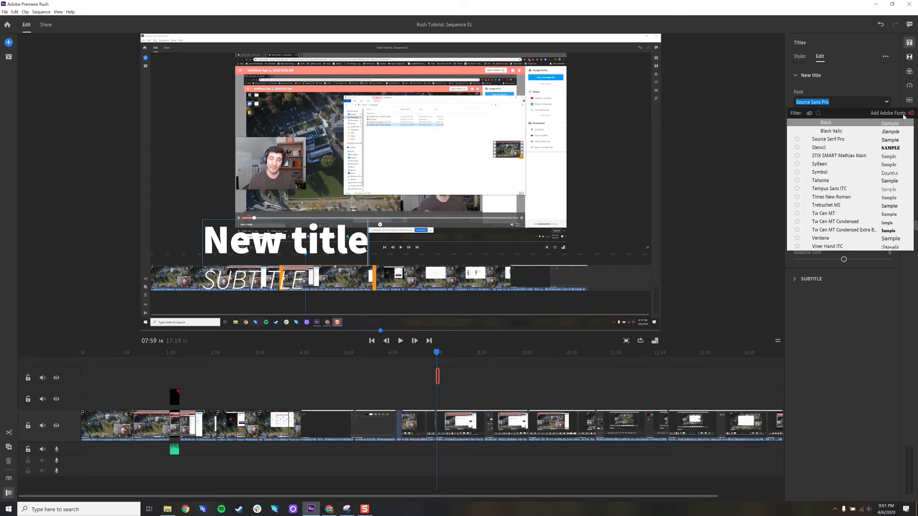
{"action": "left_click", "coordinate": [860, 87]}
{"action": "left_click", "coordinate": [871, 126]}
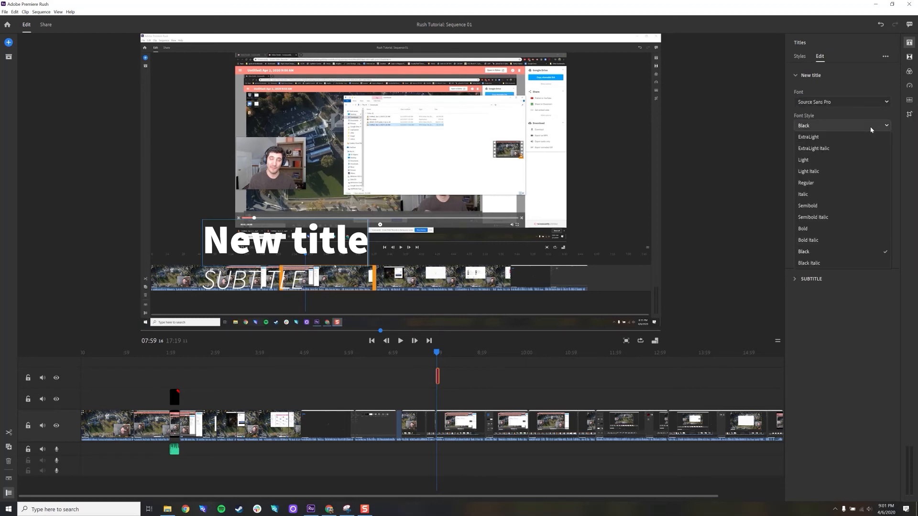
{"action": "left_click", "coordinate": [856, 125]}
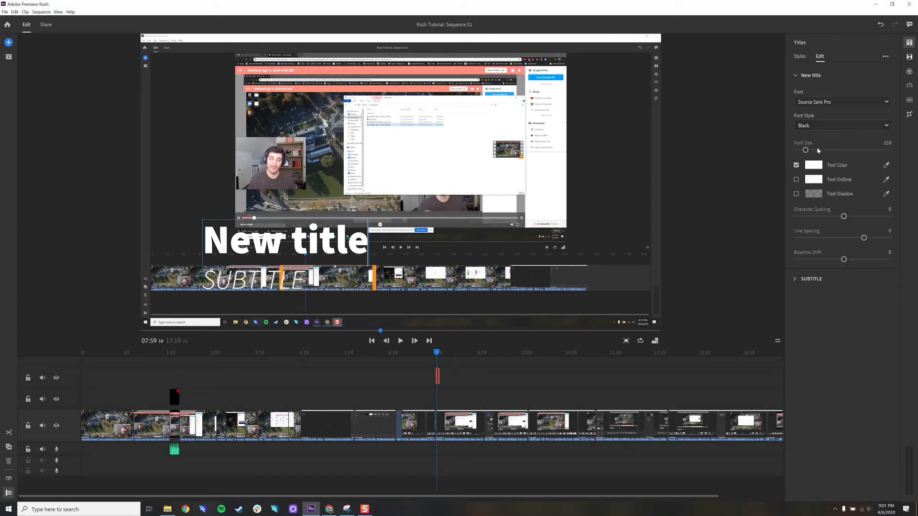
Set the main title text's font size to 127 and its text color to red.
{"action": "mouse_move", "coordinate": [806, 150]}
{"action": "left_mouse_down"}
{"action": "mouse_move", "coordinate": [829, 150]}
{"action": "mouse_move", "coordinate": [810, 150]}
{"action": "left_mouse_up"}
{"action": "double_click", "coordinate": [289, 245]}
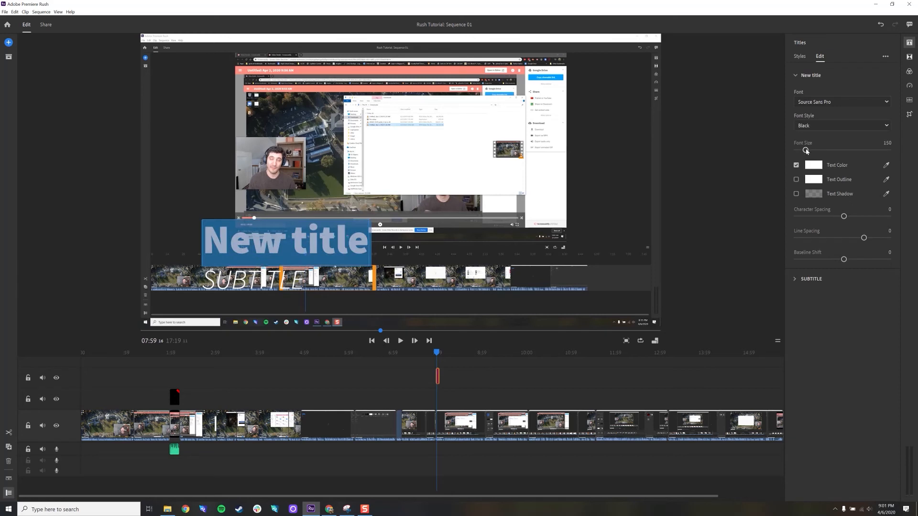
{"action": "mouse_move", "coordinate": [806, 150]}
{"action": "left_mouse_down"}
{"action": "mouse_move", "coordinate": [837, 150]}
{"action": "mouse_move", "coordinate": [804, 151]}
{"action": "left_mouse_up"}
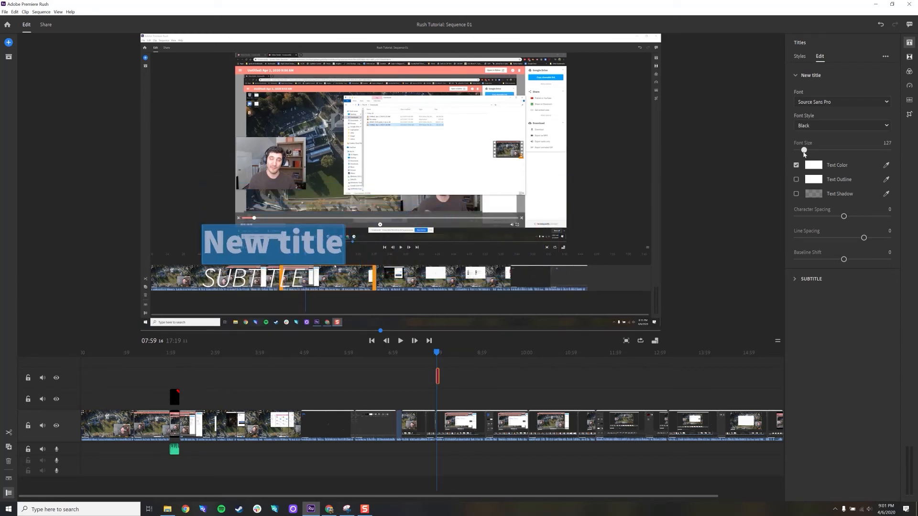
{"action": "left_click", "coordinate": [811, 167]}
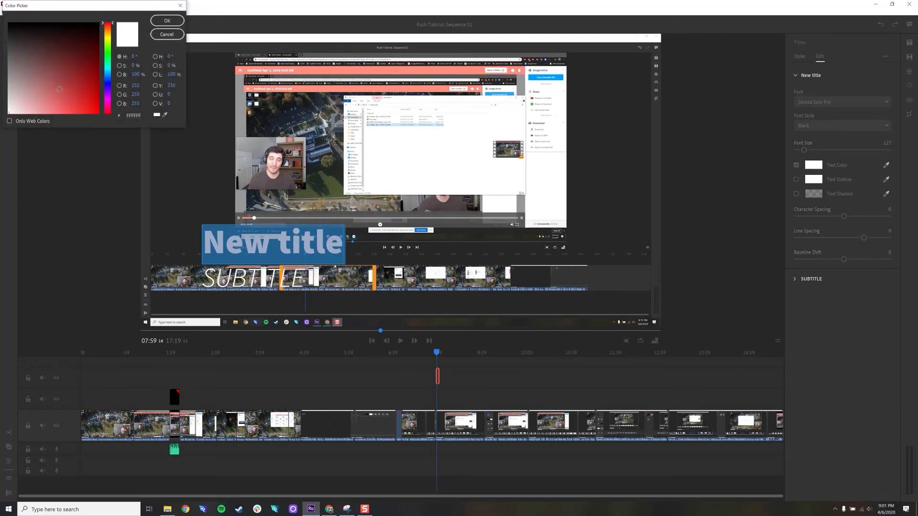
{"action": "left_click_drag", "start_coordinate": [60, 89], "coordinate": [98, 110]}
{"action": "left_click", "coordinate": [167, 21]}
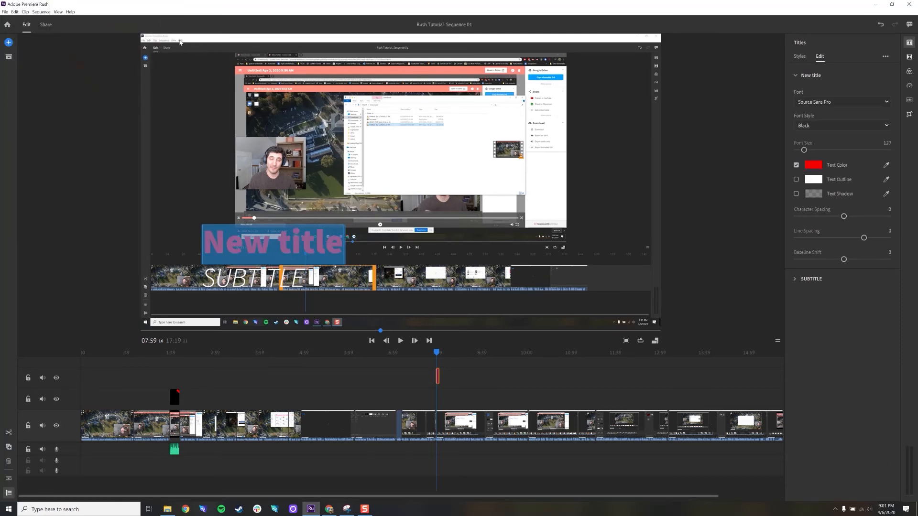
Give the main title text a white outline of size 8, a black shadow, character spacing 30 and line spacing -139.
{"action": "left_click", "coordinate": [796, 180]}
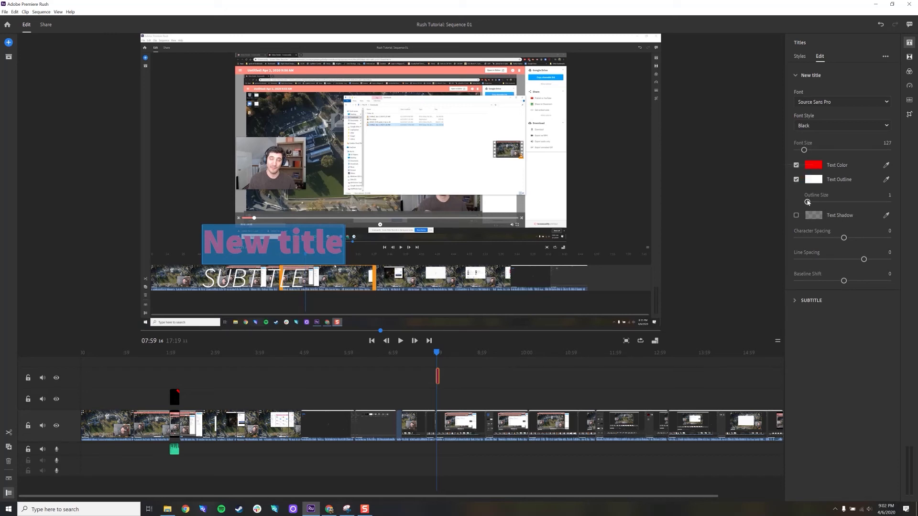
{"action": "left_click_drag", "start_coordinate": [807, 201], "coordinate": [813, 203]}
{"action": "left_click", "coordinate": [796, 216]}
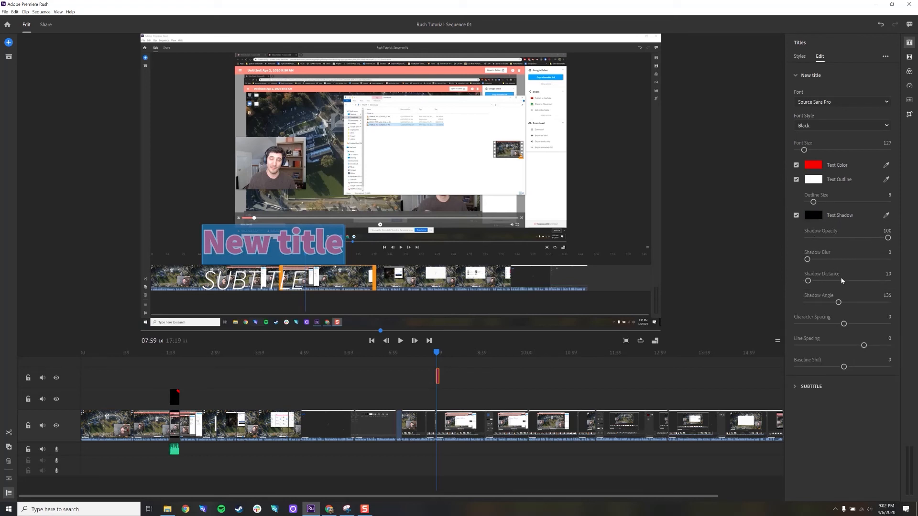
{"action": "left_click_drag", "start_coordinate": [843, 323], "coordinate": [845, 346]}
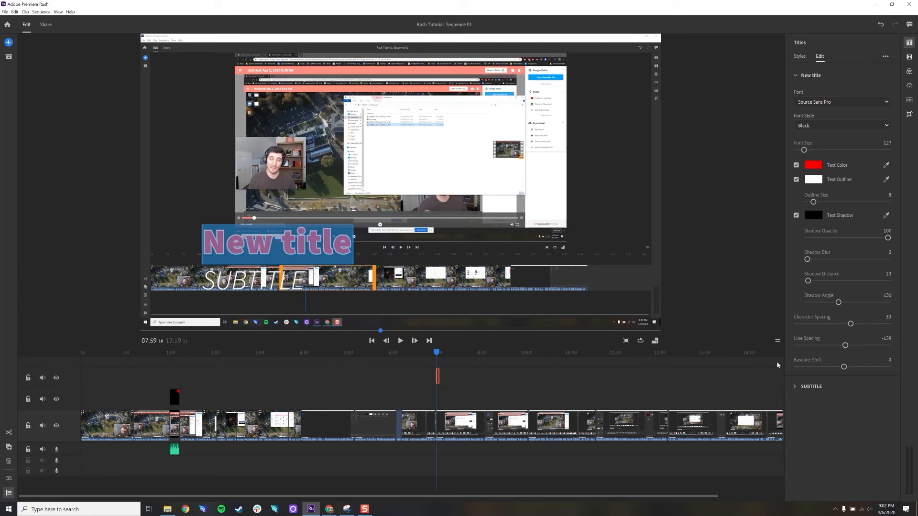
Replace the lower third's subtitle text with "new subtitle".
{"action": "left_click", "coordinate": [810, 386]}
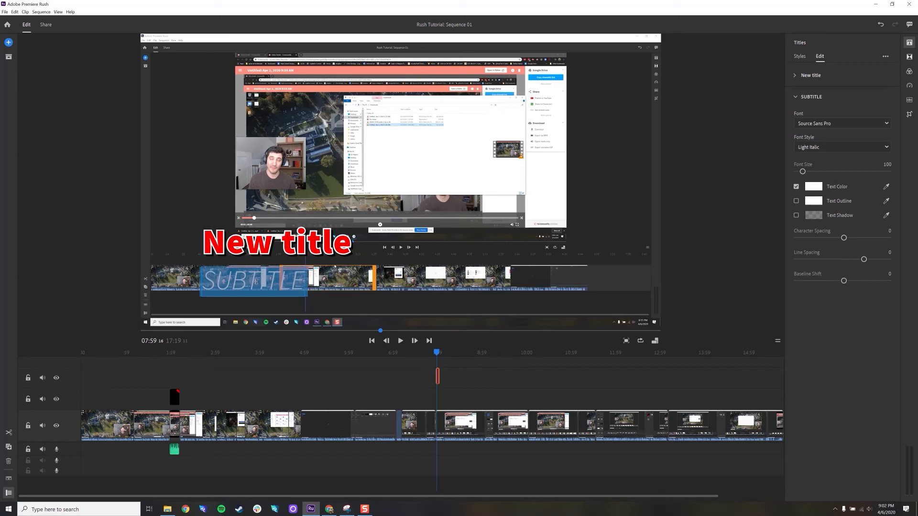
{"action": "type", "text": "new sub"}
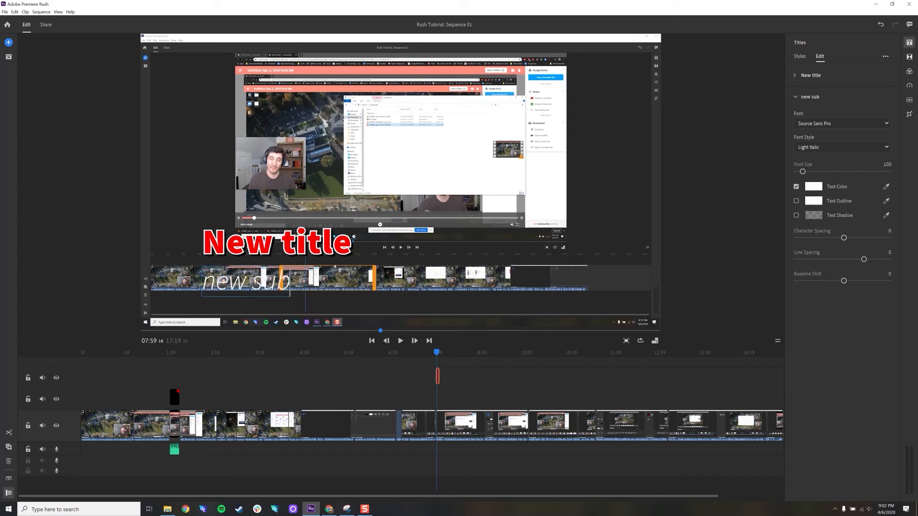
{"action": "type", "text": "title"}
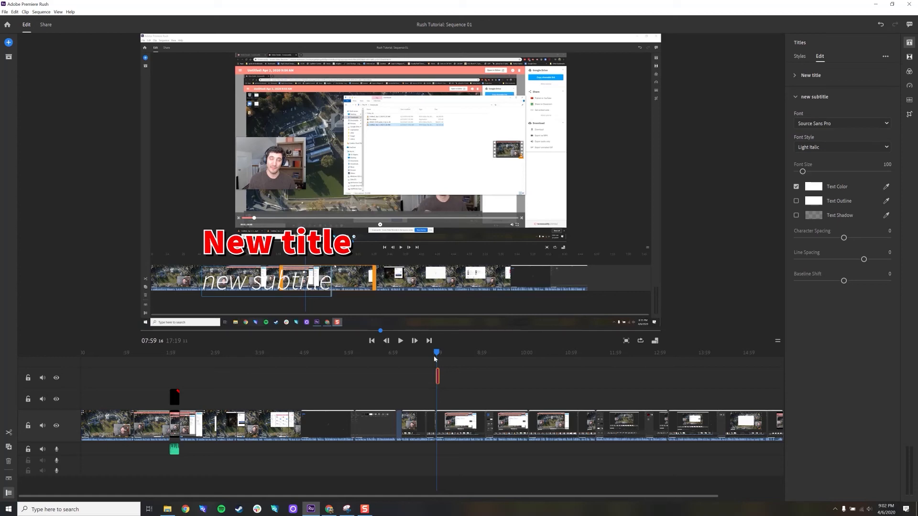
Shorten the New title clip by trimming its end closer to the playhead at about 08:00.
{"action": "left_click", "coordinate": [437, 378]}
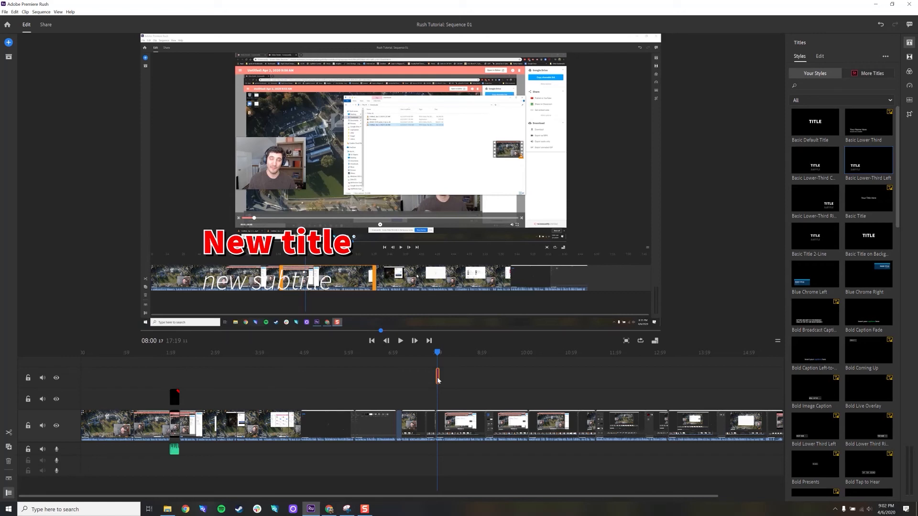
{"action": "scroll", "coordinate": [438, 380], "scroll_direction": "up", "scroll_amount": 5}
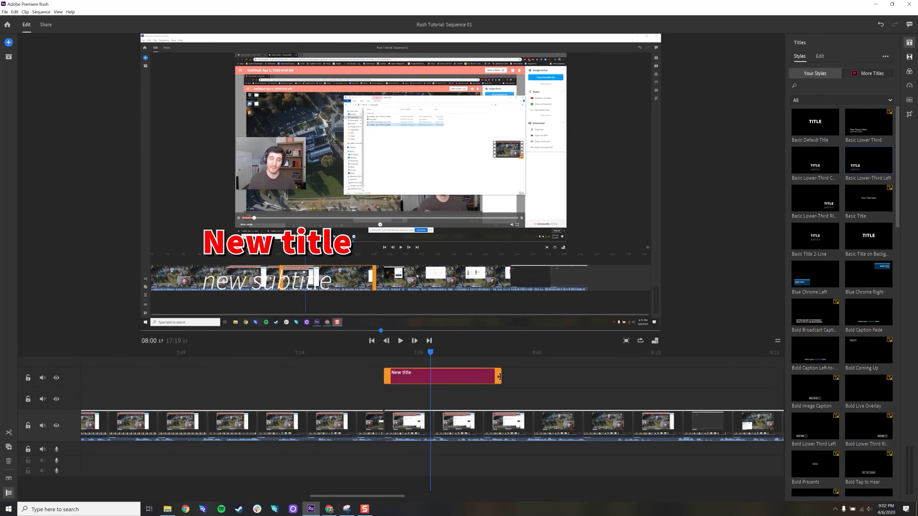
{"action": "left_click_drag", "start_coordinate": [498, 377], "coordinate": [464, 383]}
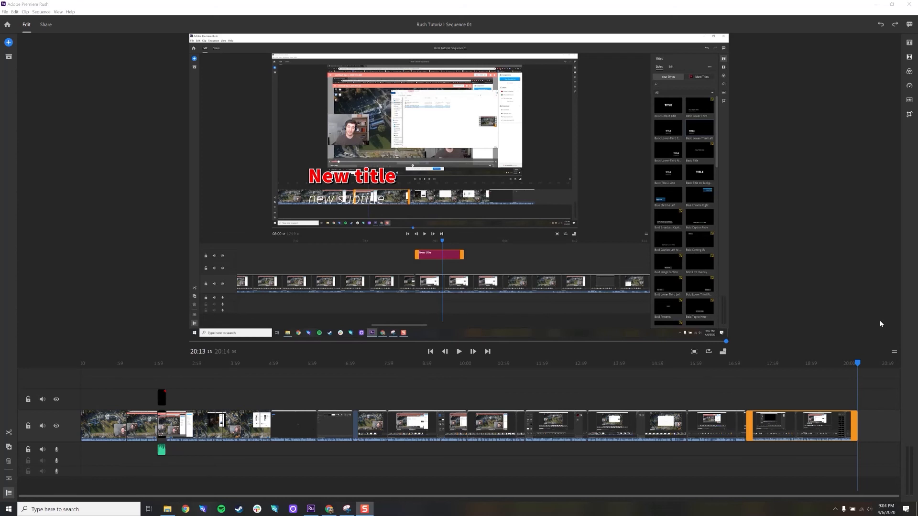
Prepare a local export of the sequence with the file name "Premiere Rush Full Tutorial".
{"action": "left_click", "coordinate": [46, 25]}
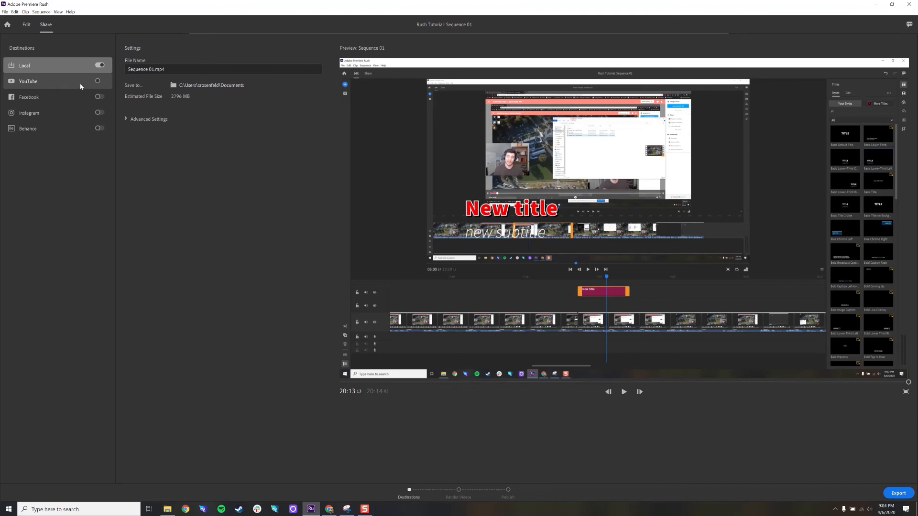
{"action": "left_click", "coordinate": [155, 67]}
{"action": "left_click", "coordinate": [154, 69]}
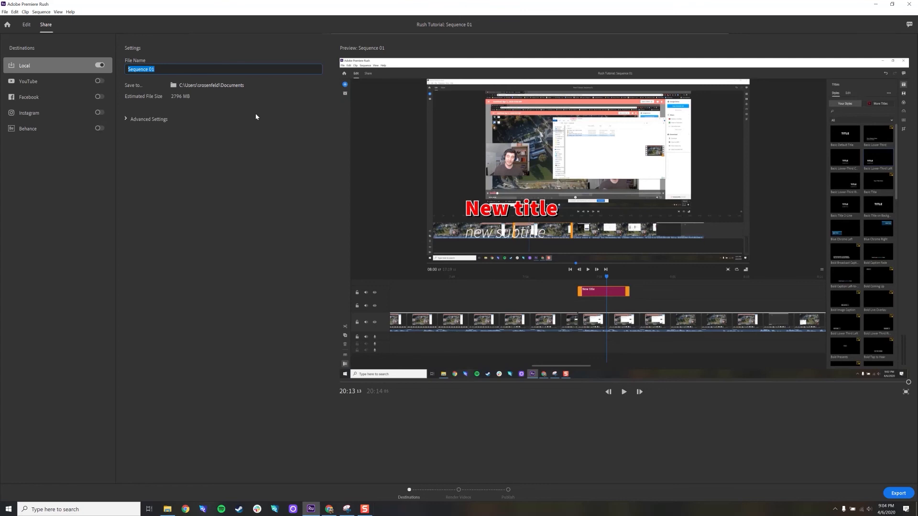
{"action": "type", "text": "Premiere Rush Full Tutorial"}
{"action": "key", "text": "Return"}
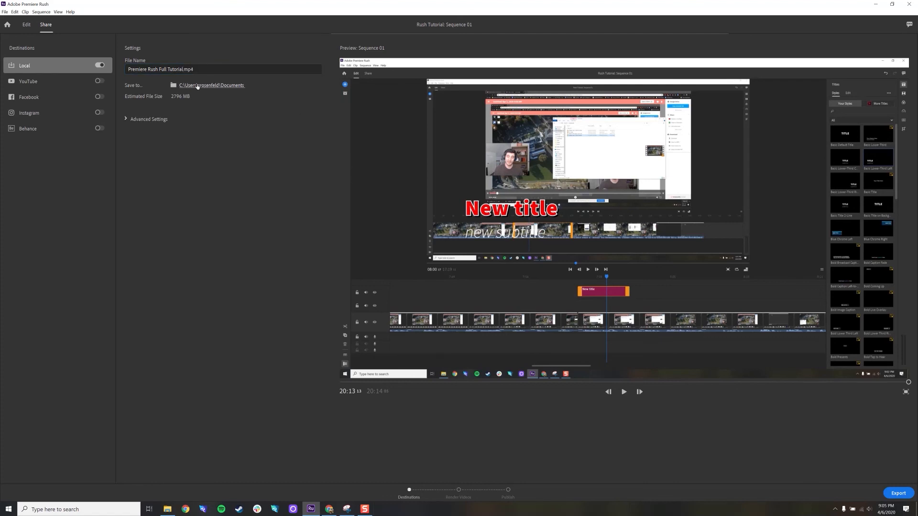
Review the advanced export settings, export the video locally and show the rendered file in File Explorer.
{"action": "left_click", "coordinate": [130, 120]}
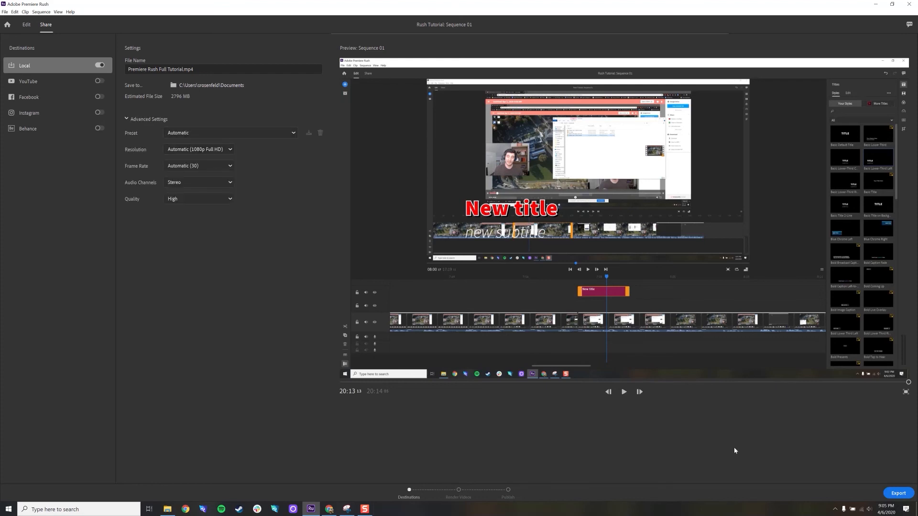
{"action": "left_click", "coordinate": [898, 494]}
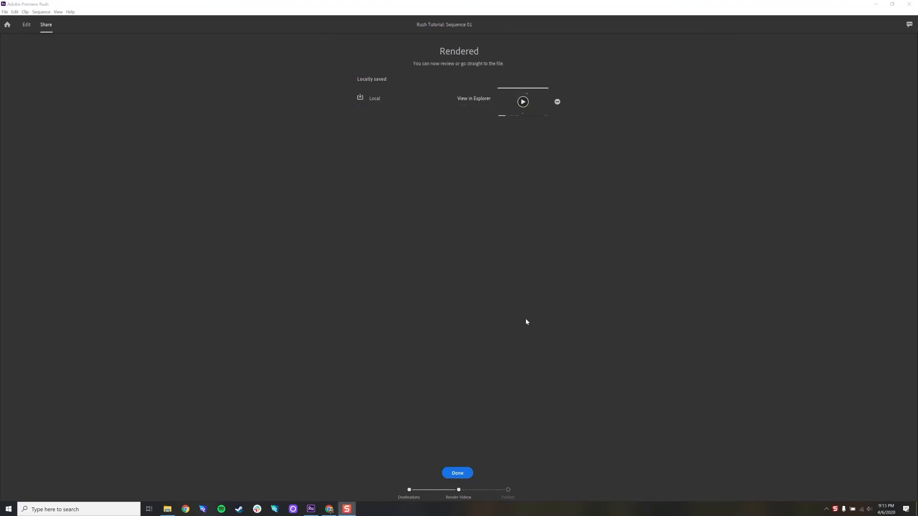
{"action": "left_click", "coordinate": [466, 101]}
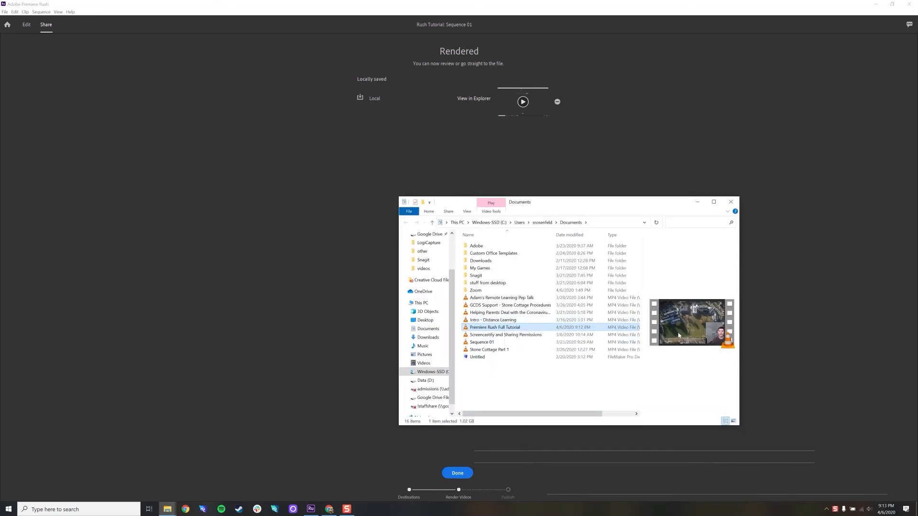
Minimize the Documents folder window, open youtube.com in a new Chrome window and start a video upload.
{"action": "left_click_drag", "start_coordinate": [494, 328], "coordinate": [498, 331]}
{"action": "left_click", "coordinate": [698, 202]}
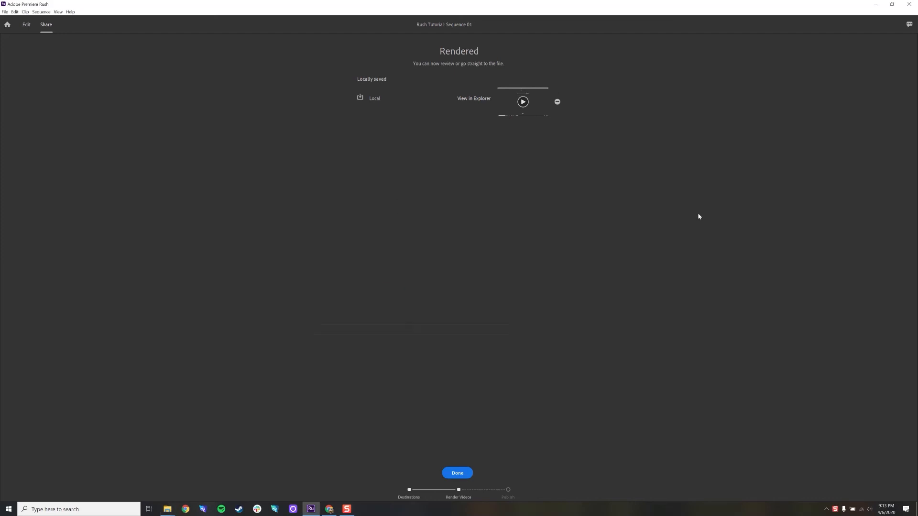
{"action": "right_click", "coordinate": [329, 510]}
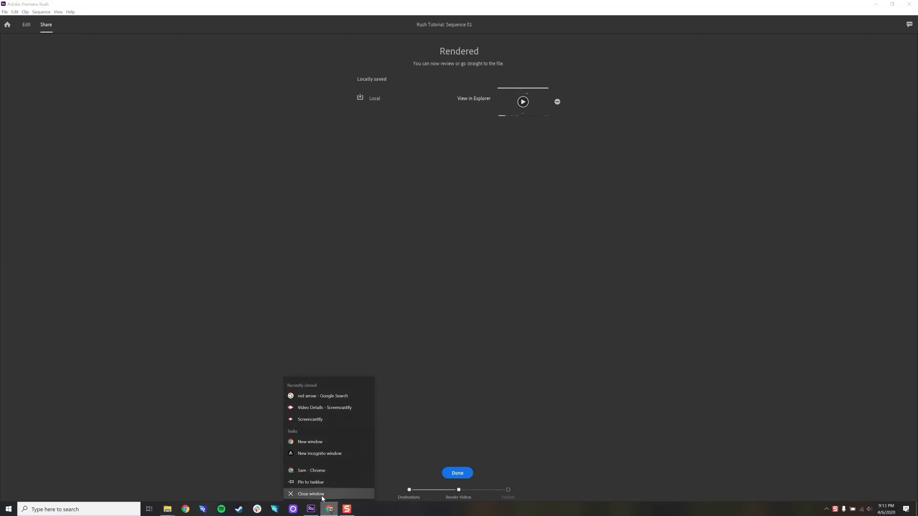
{"action": "left_click", "coordinate": [317, 442]}
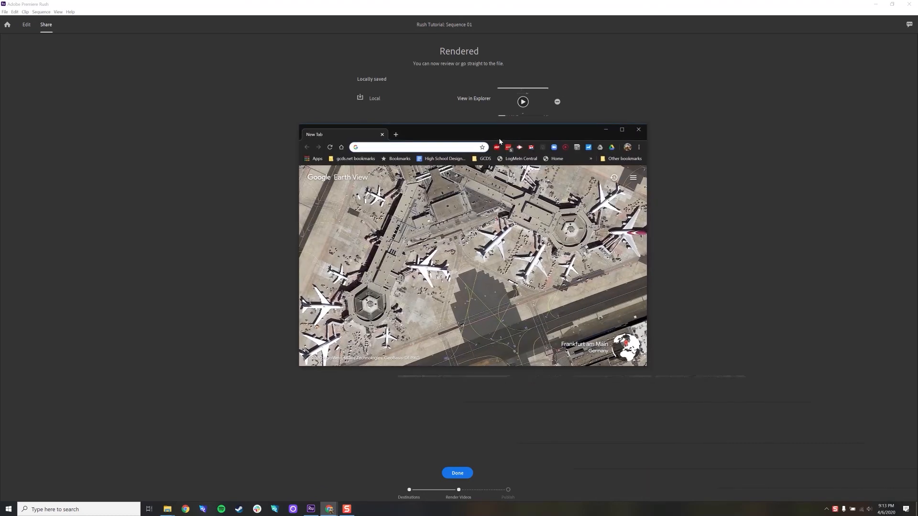
{"action": "type", "text": "youtube.com"}
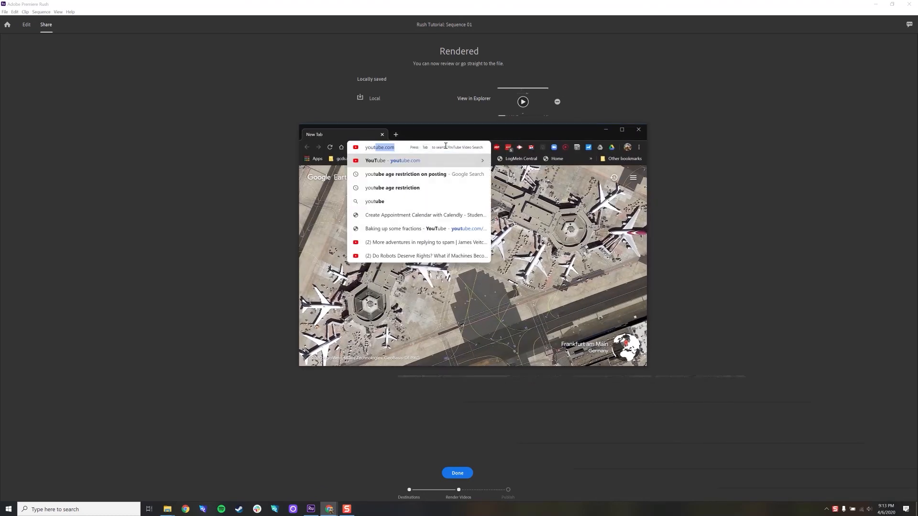
{"action": "key", "text": "Return"}
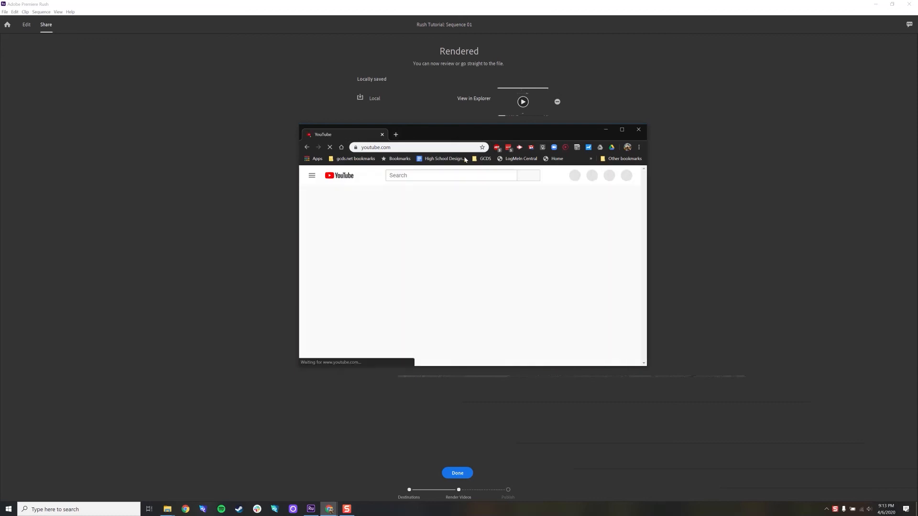
{"action": "left_click", "coordinate": [570, 180]}
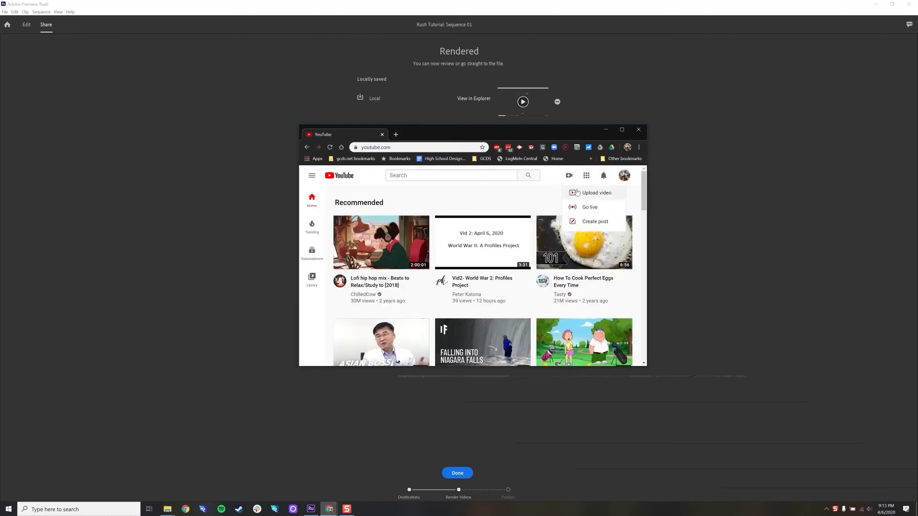
{"action": "left_click", "coordinate": [582, 195]}
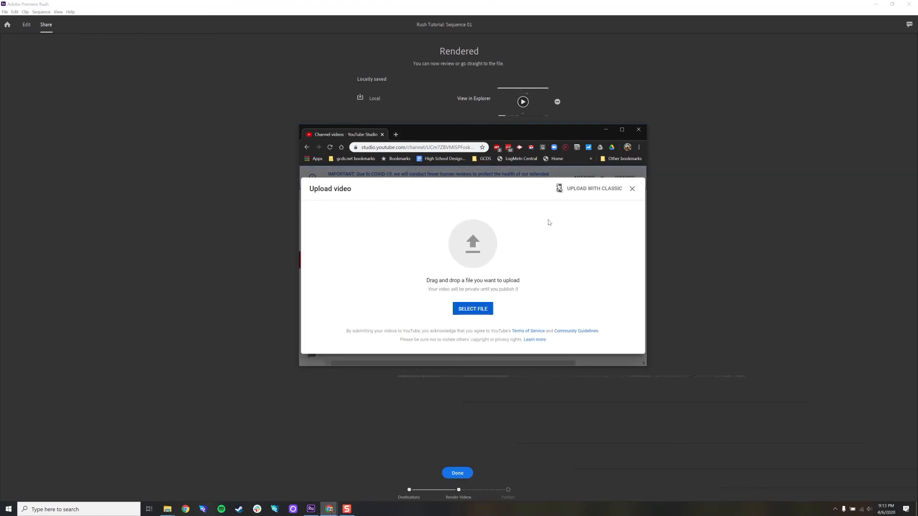
Bring back the Documents folder beside the browser and add the Premiere Rush Full Tutorial file to the YouTube upload.
{"action": "mouse_move", "coordinate": [168, 510]}
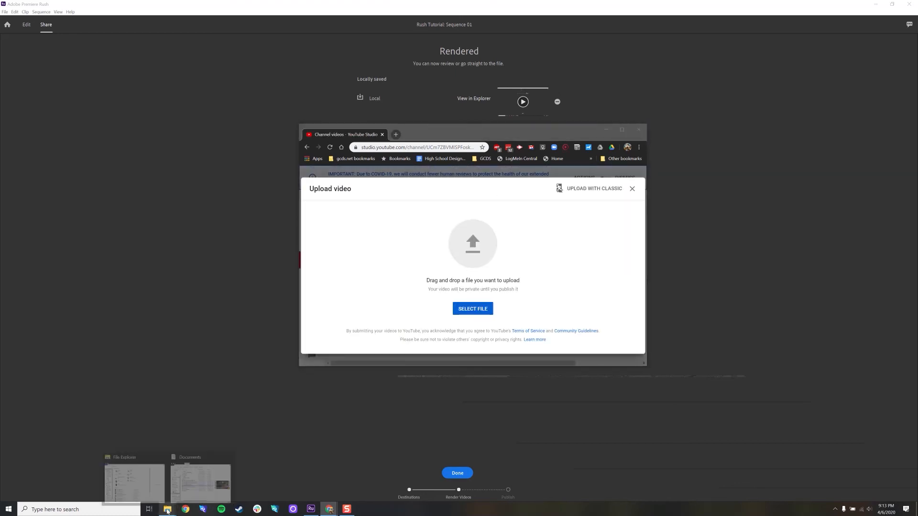
{"action": "left_click", "coordinate": [204, 485]}
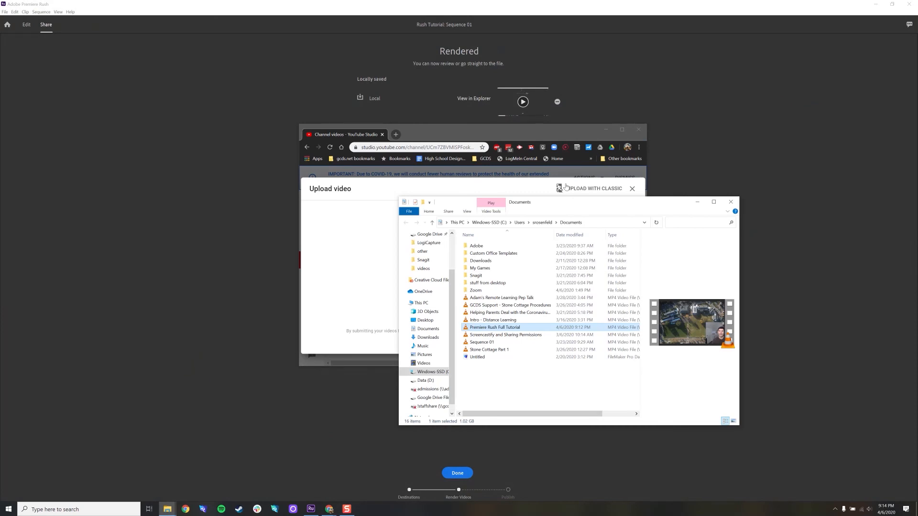
{"action": "left_click_drag", "start_coordinate": [565, 204], "coordinate": [797, 202]}
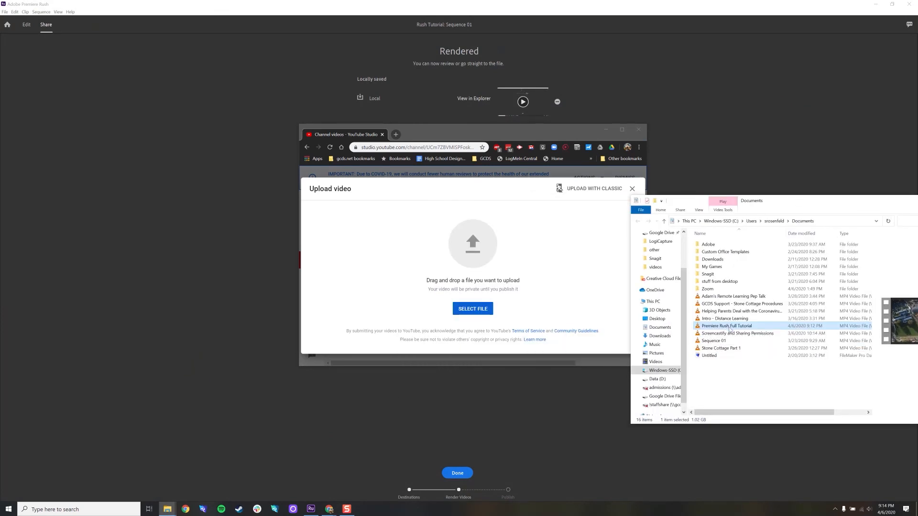
{"action": "left_click_drag", "start_coordinate": [729, 327], "coordinate": [463, 289]}
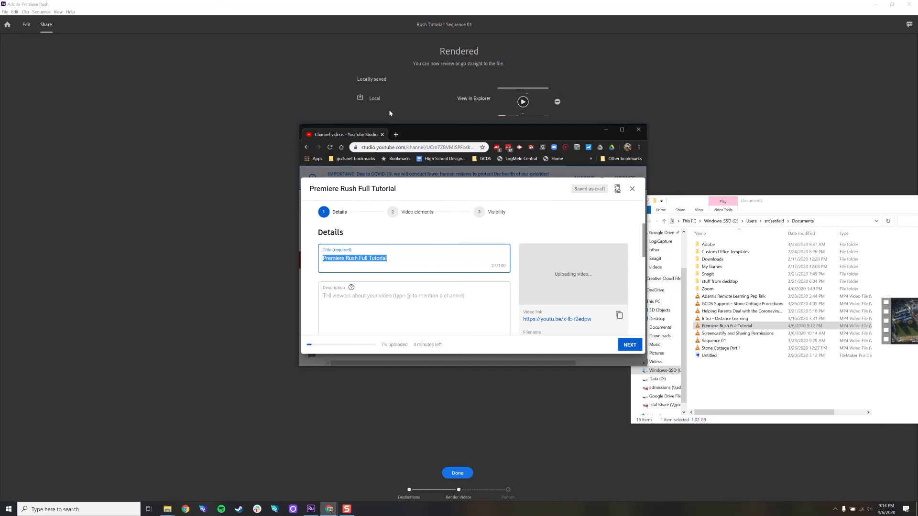
Open the account verification page youtube.com/verify in a separate browser tab.
{"action": "left_click", "coordinate": [396, 136]}
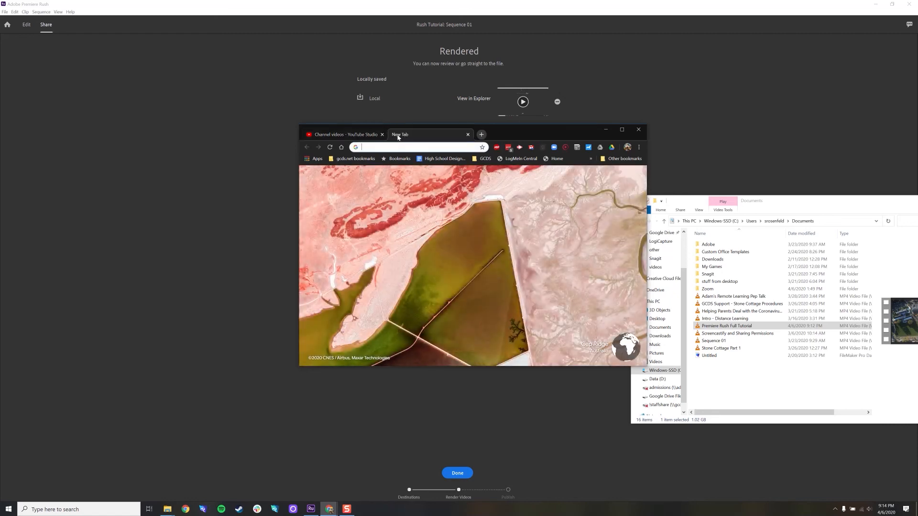
{"action": "type", "text": "youtube.com/"}
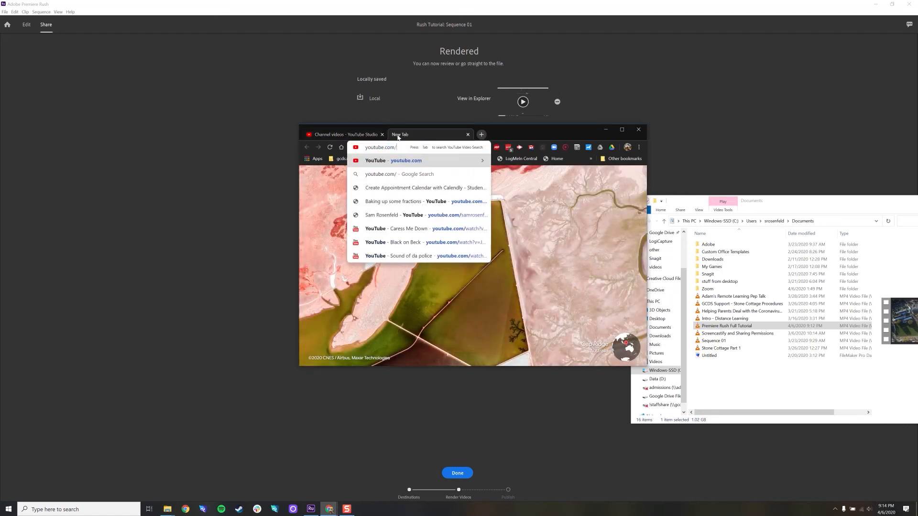
{"action": "type", "text": "verify"}
{"action": "key", "text": "Return"}
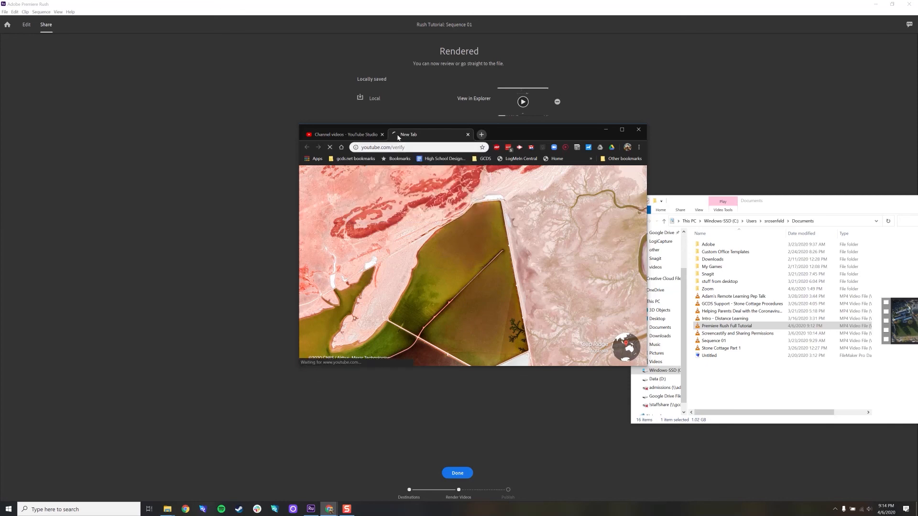